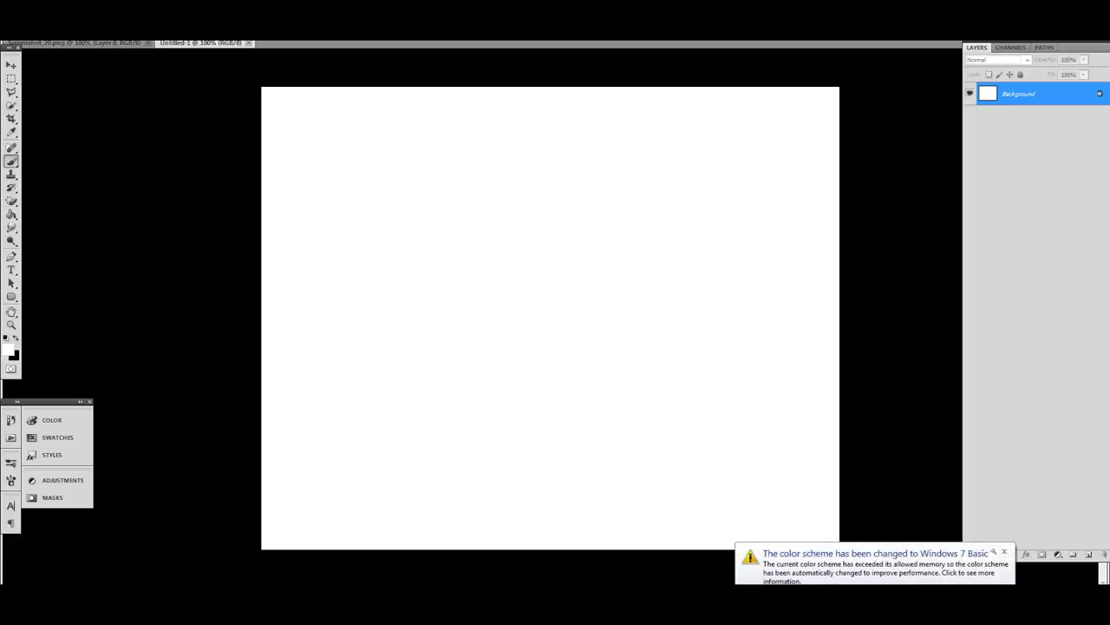
Step: In the Screenshot_20.png document, erase the purple background around the character's upper body with the Magic Eraser
left_click(1003, 552)
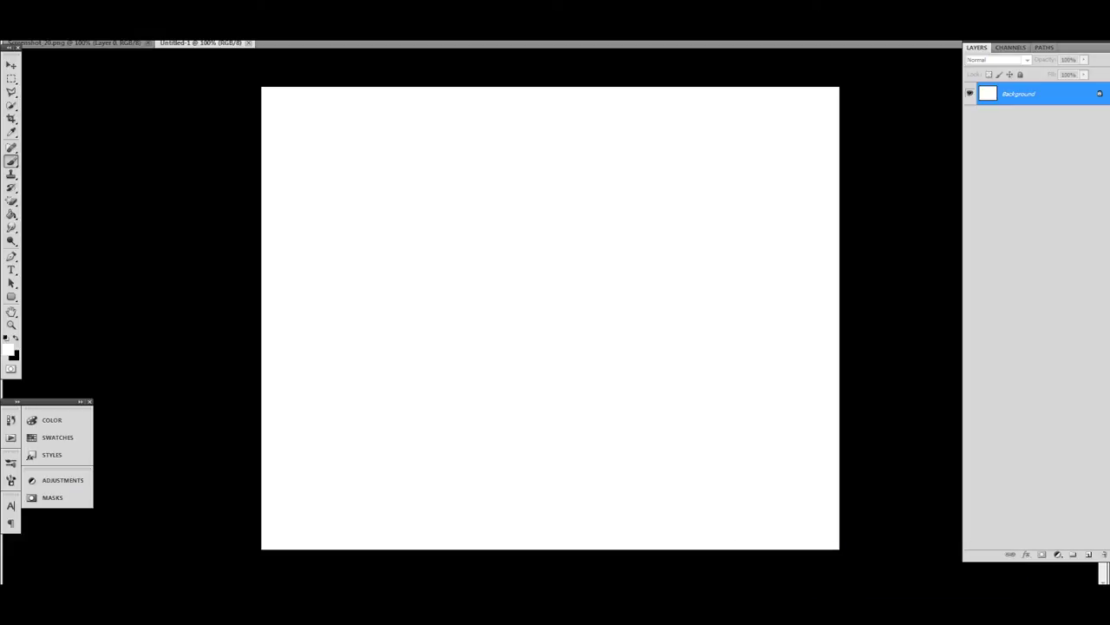
key("ctrl+Tab")
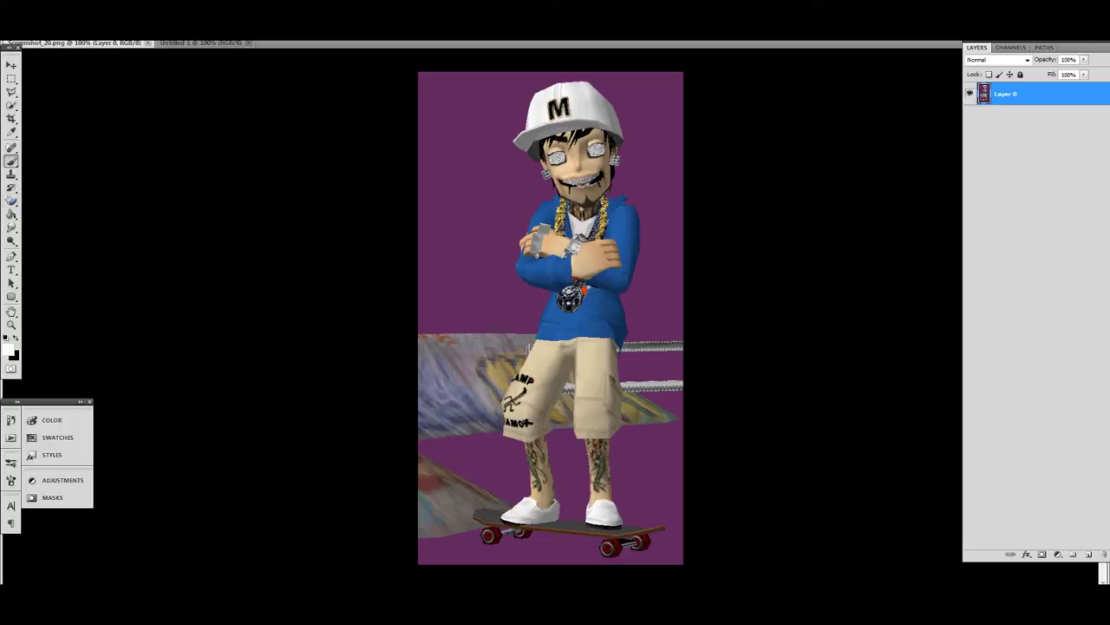
left_click(12, 201)
right_click(11, 201)
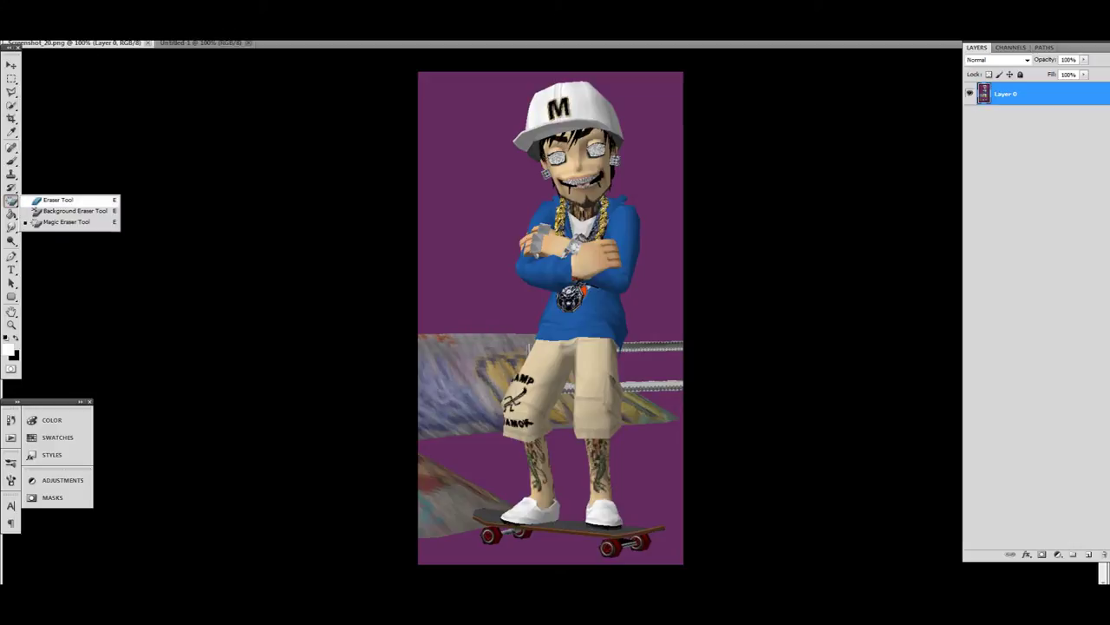
left_click(66, 222)
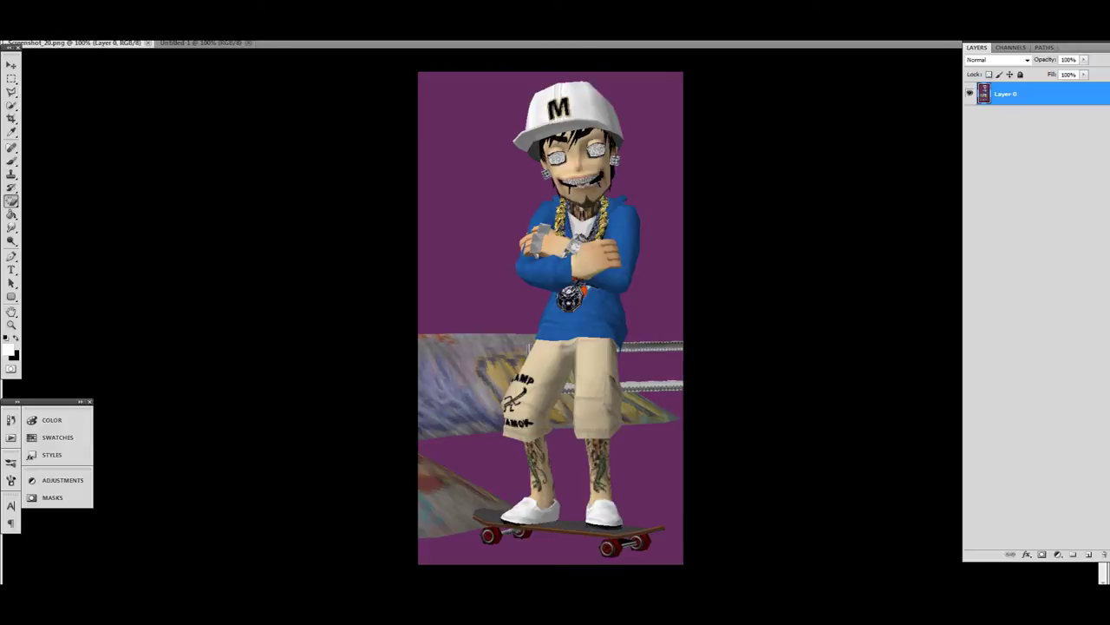
left_click(476, 192)
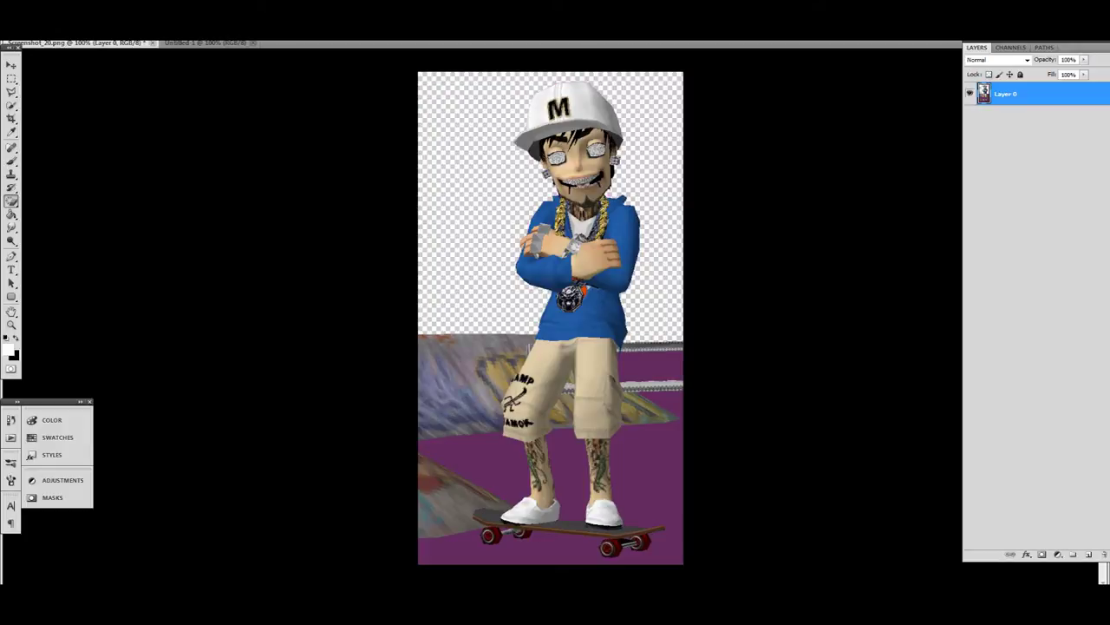
Step: Erase the main colour patches of the painted ramp behind the character's shorts with the Magic Eraser
left_click(510, 360)
left_click(471, 358)
left_click(441, 384)
left_click(458, 411)
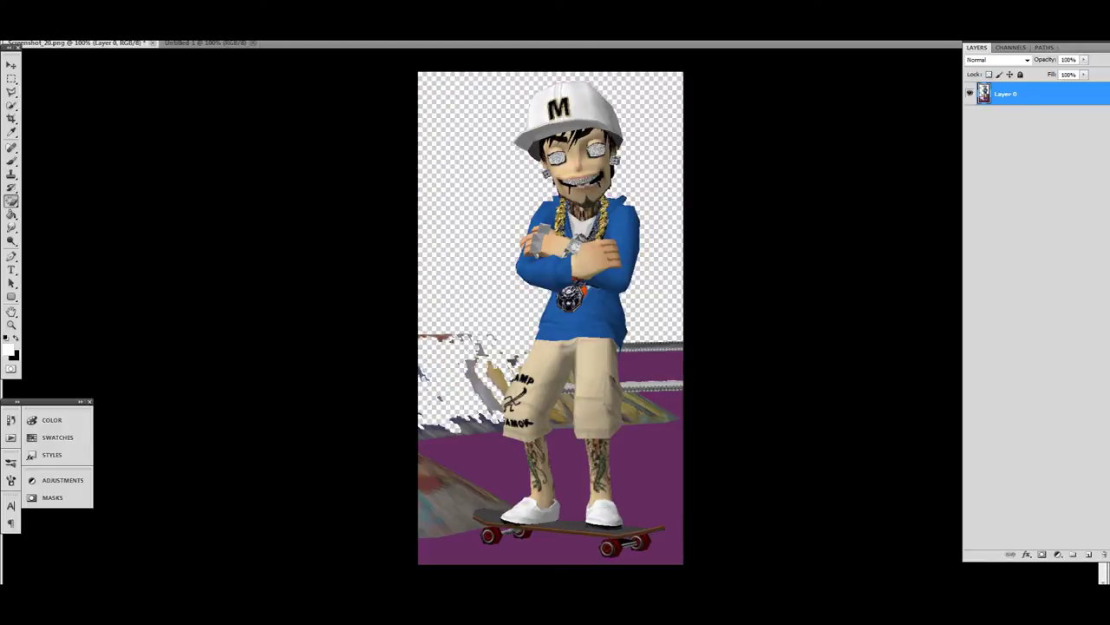
Step: Erase the remaining purple areas beside and between the legs, below the skateboard and between the rails
left_click(477, 455)
left_click(457, 503)
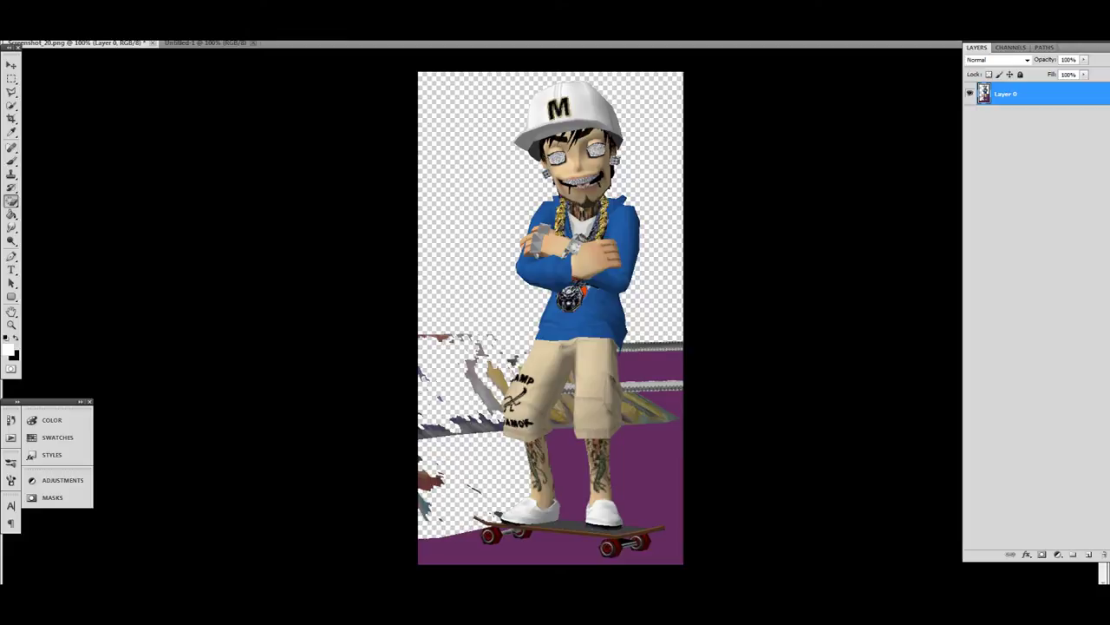
key("ctrl+z")
left_click(645, 474)
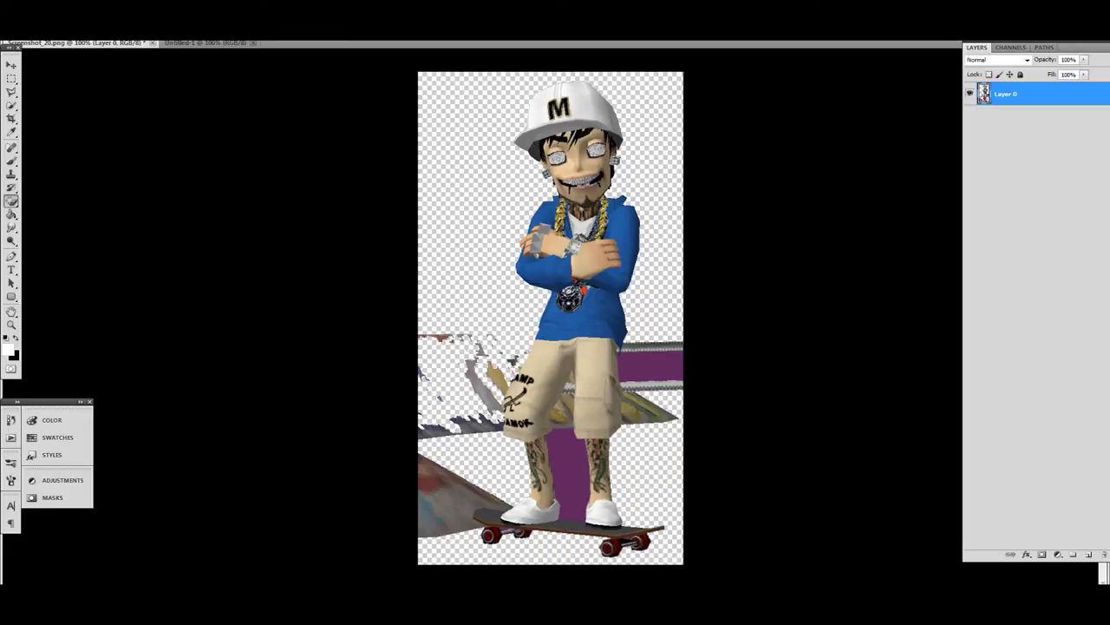
left_click(569, 475)
left_click(650, 364)
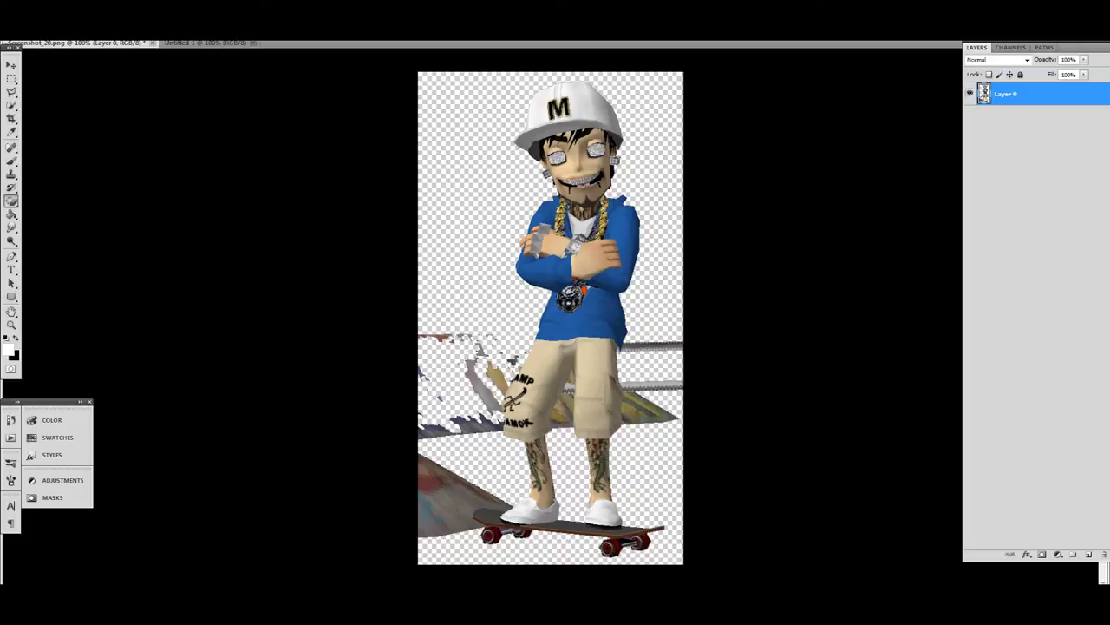
Step: Lasso the rails and the ramp piece beside the shorts on the railing side, erase them, and clear the selection
key("l")
mouse_move(611, 483)
left_mouse_down()
mouse_move(639, 479)
mouse_move(722, 393)
mouse_move(694, 326)
mouse_move(621, 338)
left_mouse_up()
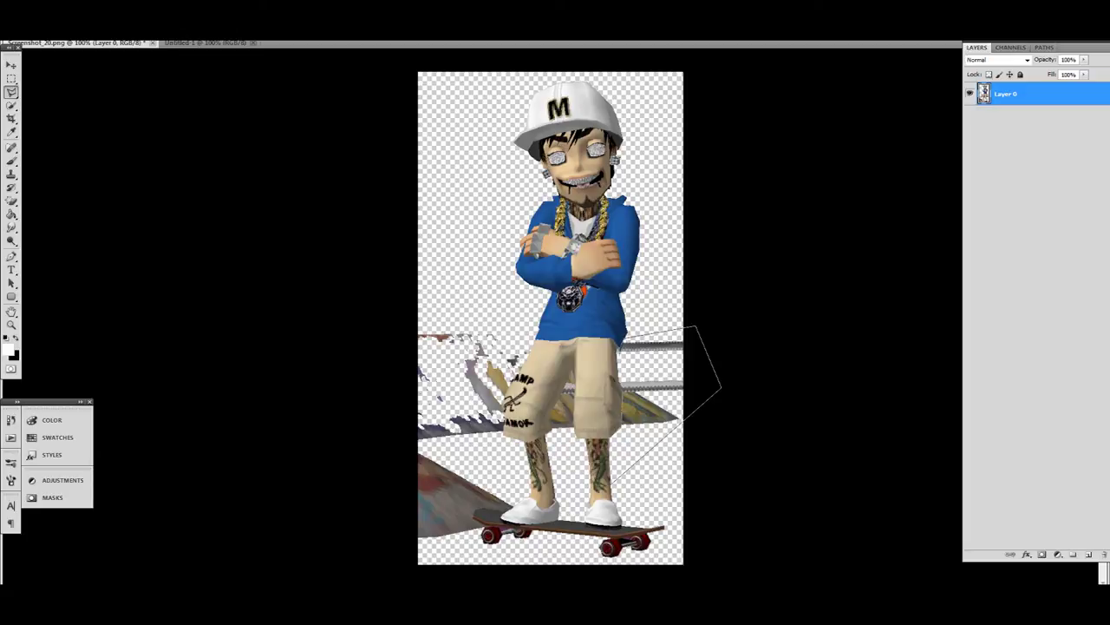
left_click_drag(621, 348, 617, 370)
left_click_drag(617, 369, 616, 382)
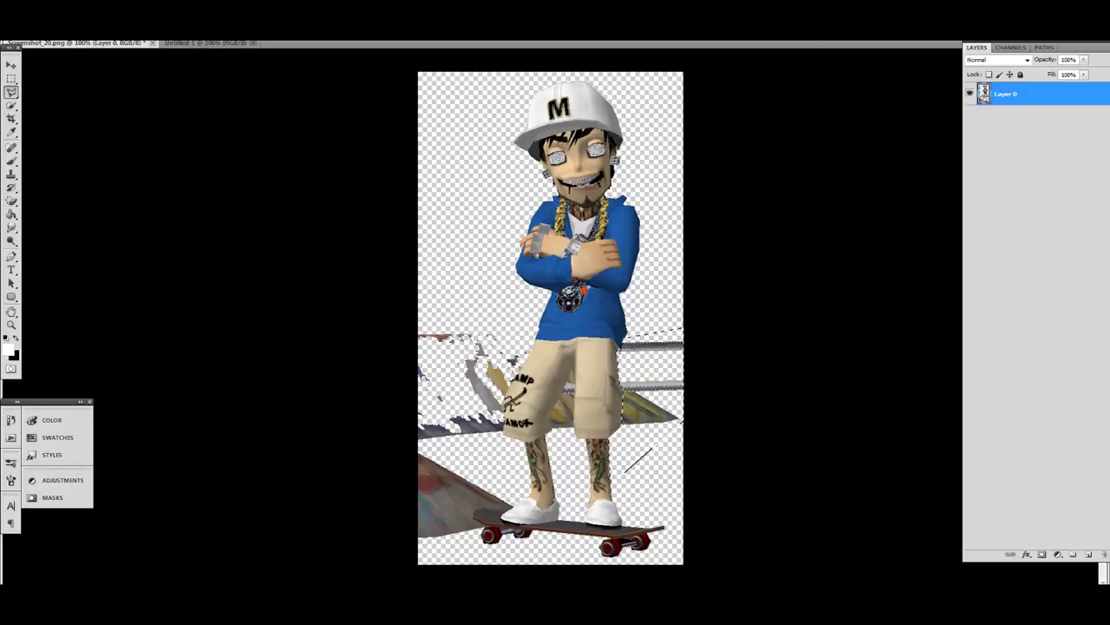
left_click(11, 200)
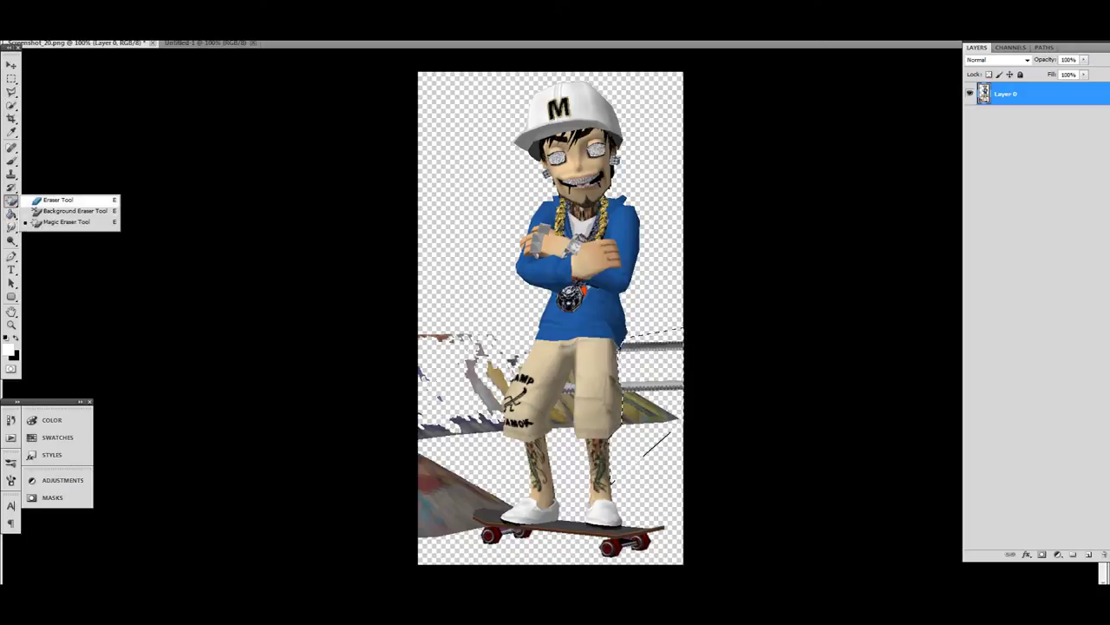
left_click(57, 199)
mouse_move(675, 395)
left_mouse_down()
mouse_move(646, 388)
mouse_move(626, 412)
mouse_move(638, 352)
mouse_move(675, 348)
left_mouse_up()
left_click(11, 79)
key("ctrl+d")
Step: Lasso the ramp remnants from the lettered shorts leg down to the skateboard's tail, erase them with the Eraser, and deselect
left_click(11, 92)
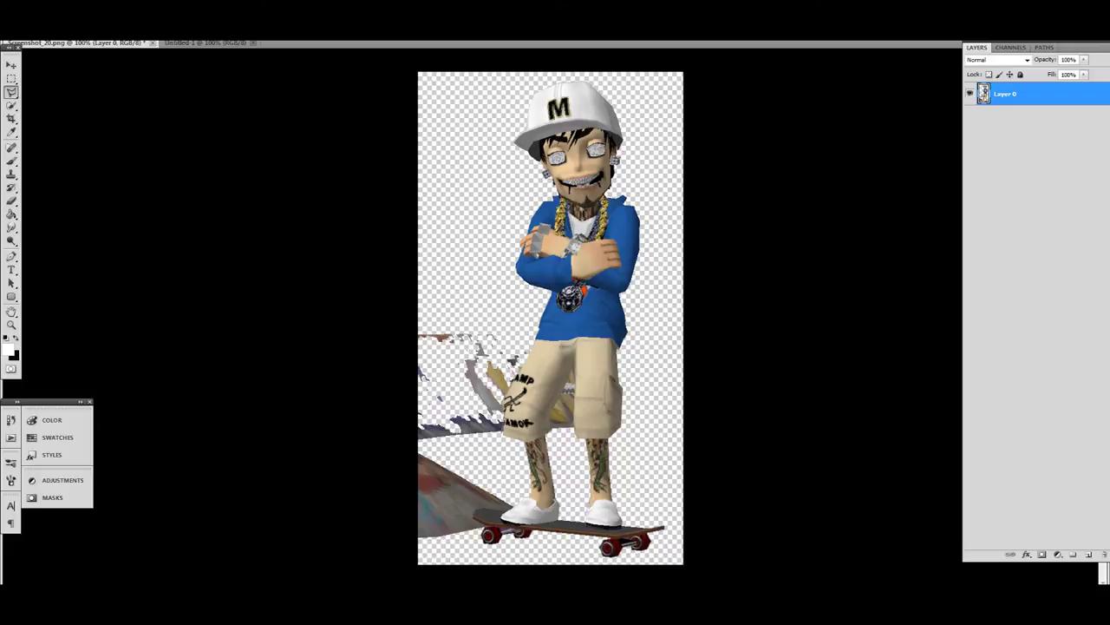
left_click_drag(503, 434, 515, 505)
mouse_move(474, 528)
left_mouse_down()
mouse_move(399, 548)
mouse_move(385, 293)
mouse_move(487, 317)
mouse_move(532, 346)
mouse_move(528, 362)
left_mouse_up()
left_click(532, 348)
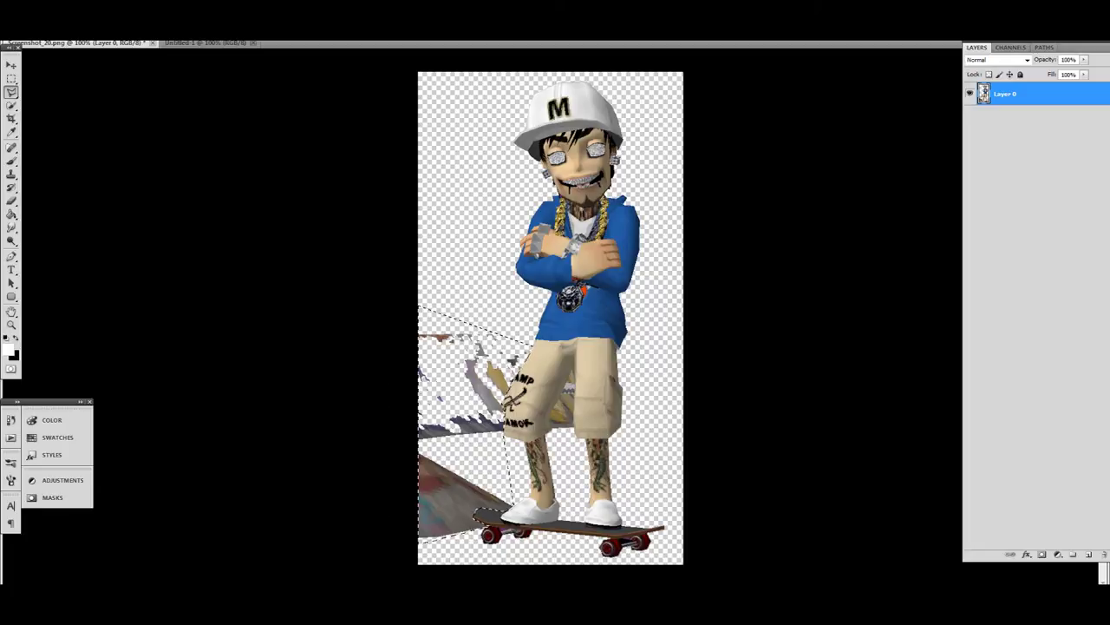
right_click(11, 200)
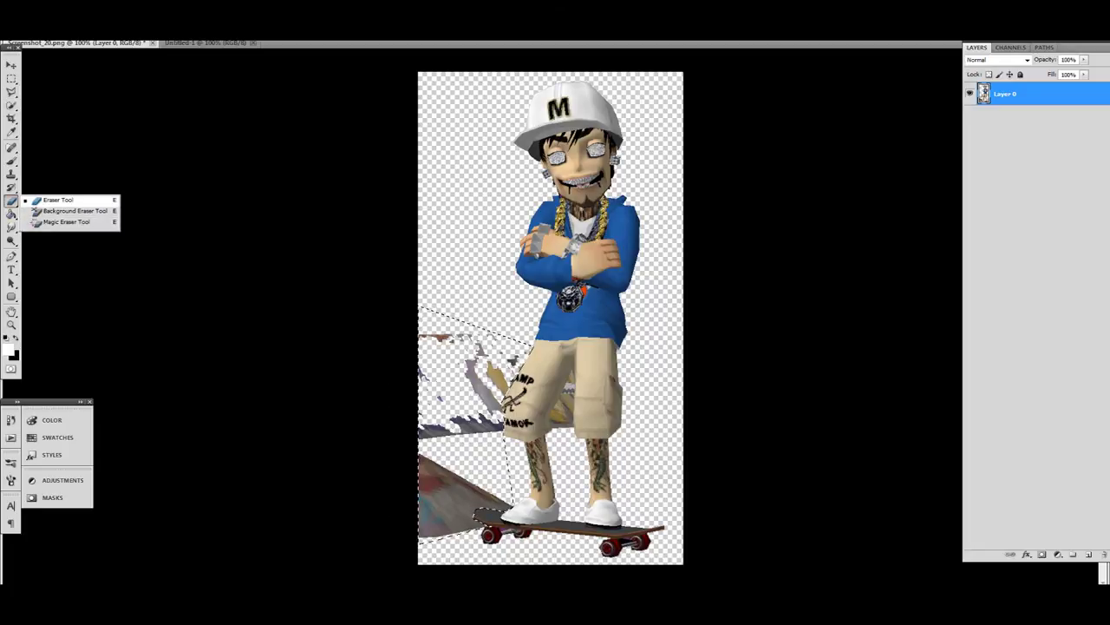
left_click(58, 201)
mouse_move(476, 364)
left_mouse_down()
mouse_move(493, 415)
mouse_move(514, 374)
left_mouse_up()
left_click(432, 337)
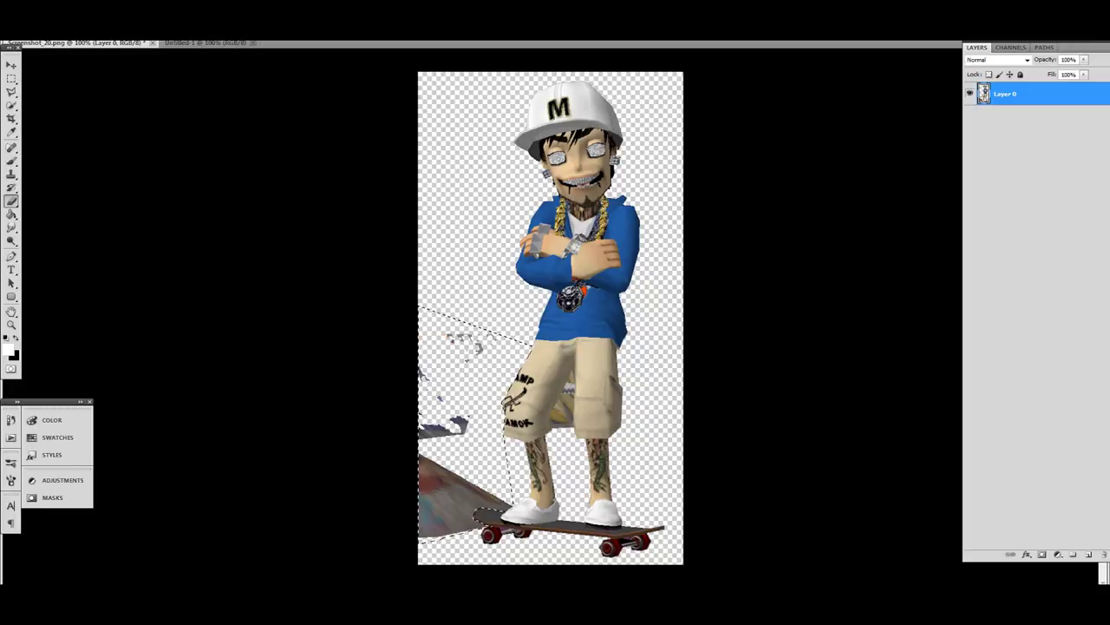
left_click(61, 33)
mouse_move(428, 382)
left_mouse_down()
mouse_move(436, 427)
mouse_move(473, 345)
left_mouse_up()
mouse_move(425, 462)
left_mouse_down()
mouse_move(435, 502)
mouse_move(484, 505)
mouse_move(443, 533)
mouse_move(434, 524)
left_mouse_up()
key("l")
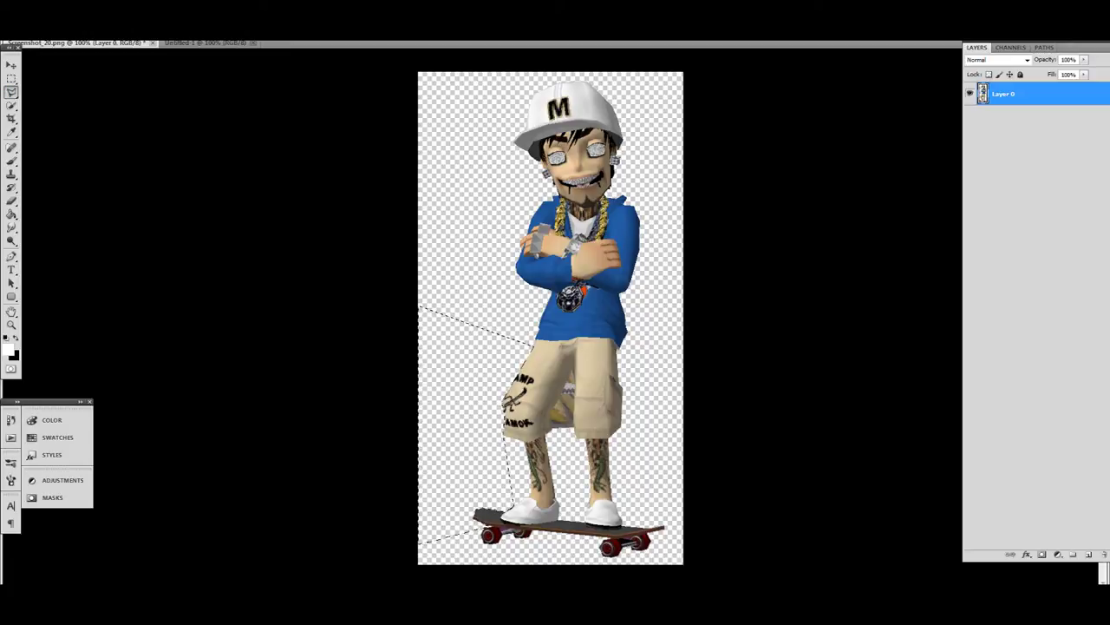
key("ctrl+d")
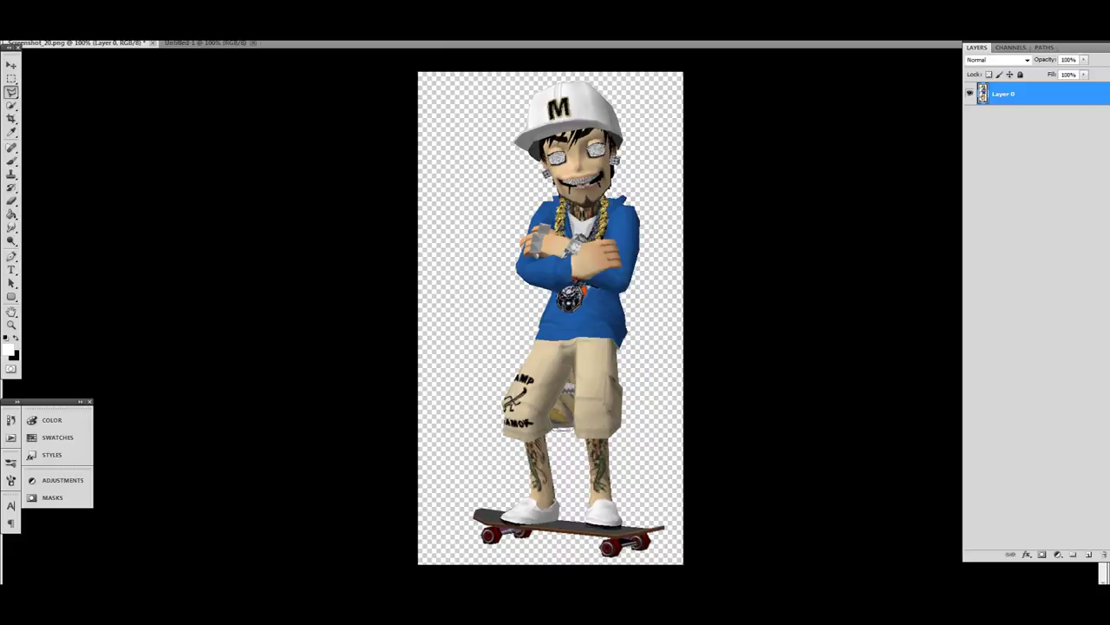
Step: Select the leftover background between the two legs of the shorts, erase it, and clear the selection
key("e")
key("Delete")
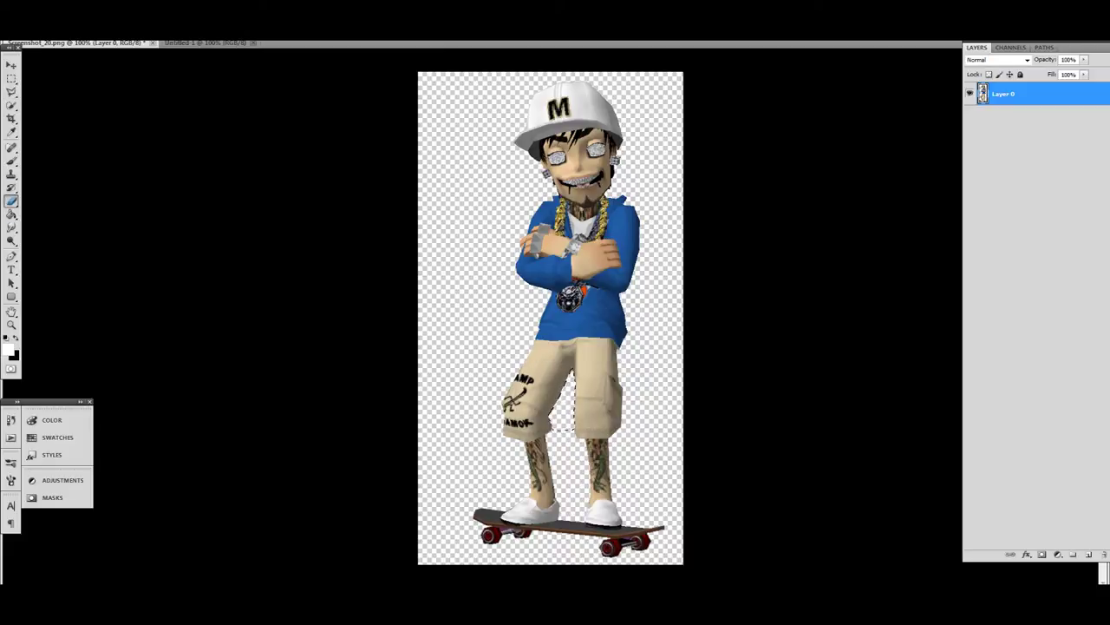
right_click(11, 202)
left_click(70, 224)
key("v")
key("m")
key("ctrl+d")
Step: Move the cut-out character into the Untitled-1 document as a new layer
key("e")
key("v")
left_click_drag(568, 269, 217, 52)
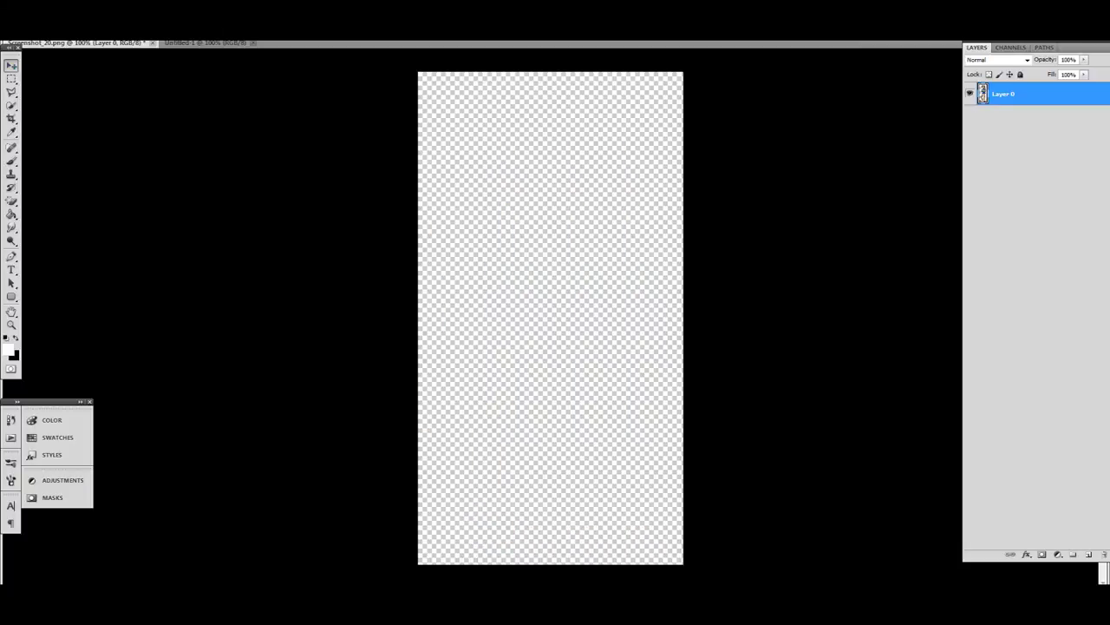
key("ctrl+Tab")
key("ctrl+v")
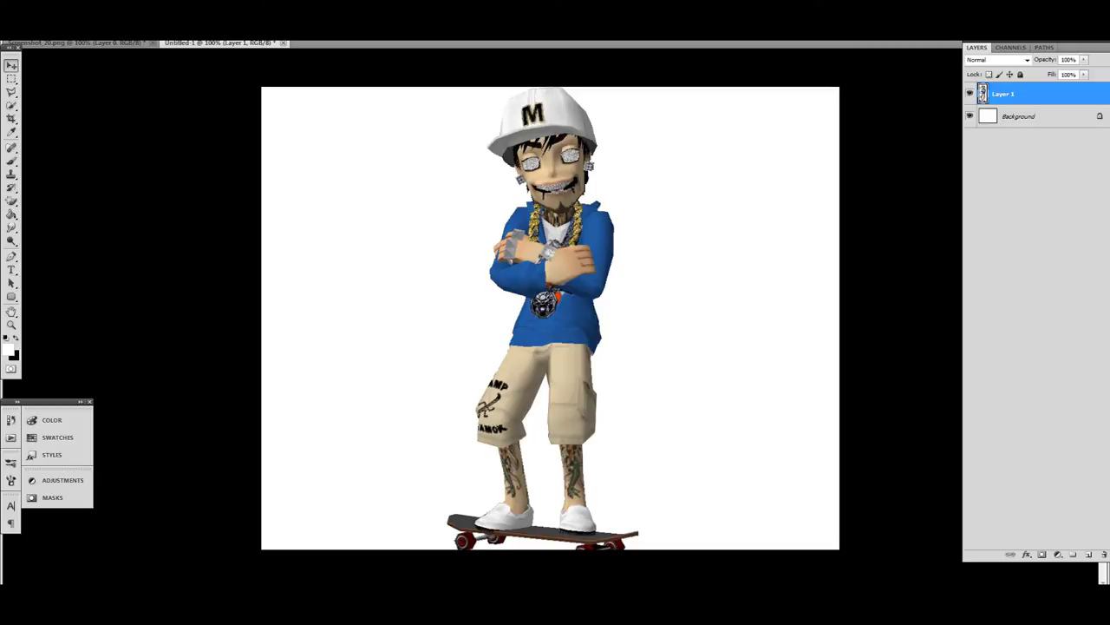
Step: Fill the Background layer of Untitled-1 with black
left_click(1019, 116)
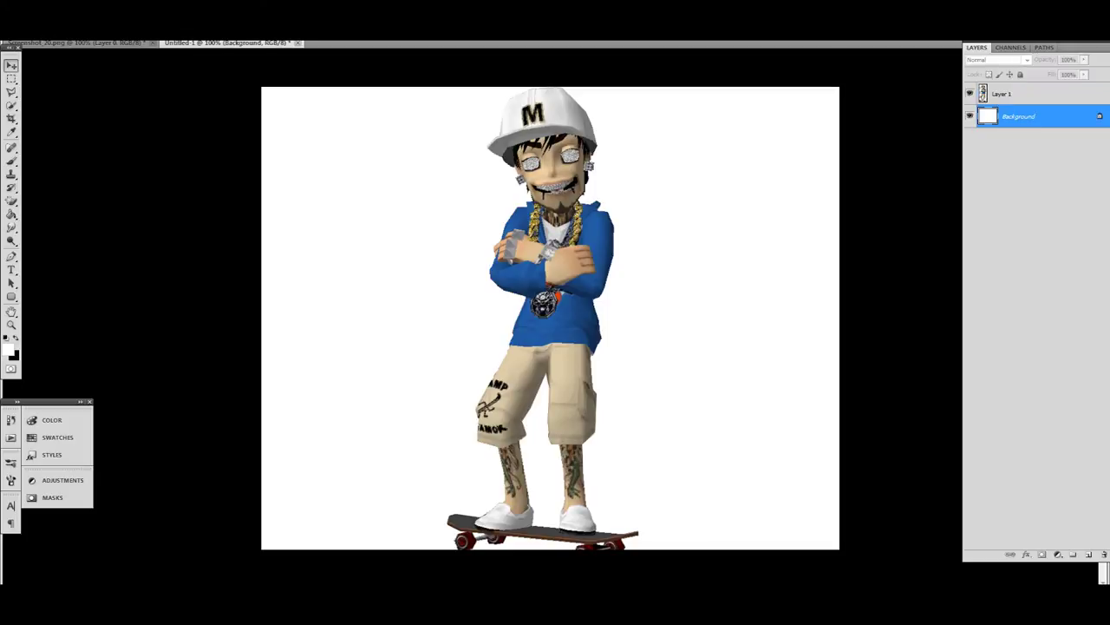
left_click(11, 215)
key("x")
key("alt+BackSpace")
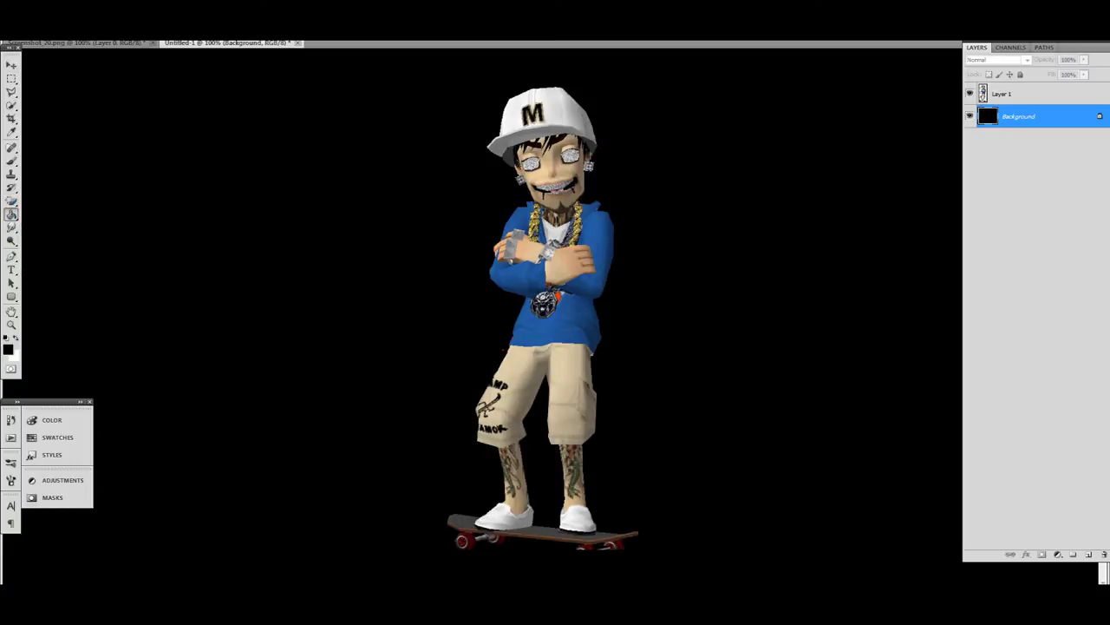
Step: Add a new empty layer above the character layer, keeping the default name and Normal mode
left_click(1013, 93)
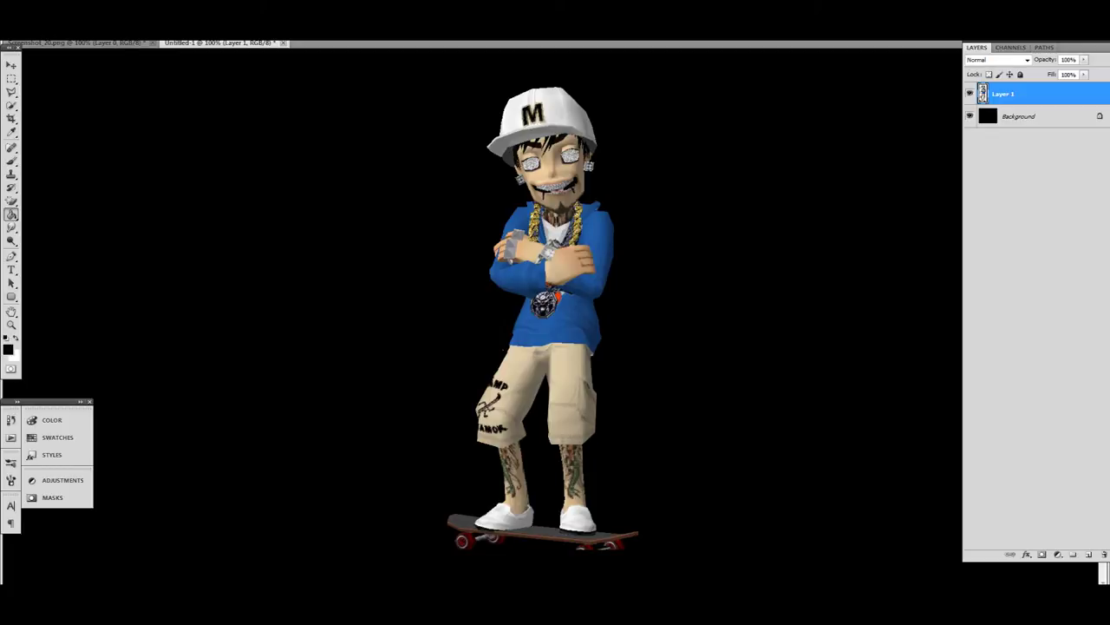
right_click(12, 201)
left_click(57, 199)
key("ctrl+shift+n")
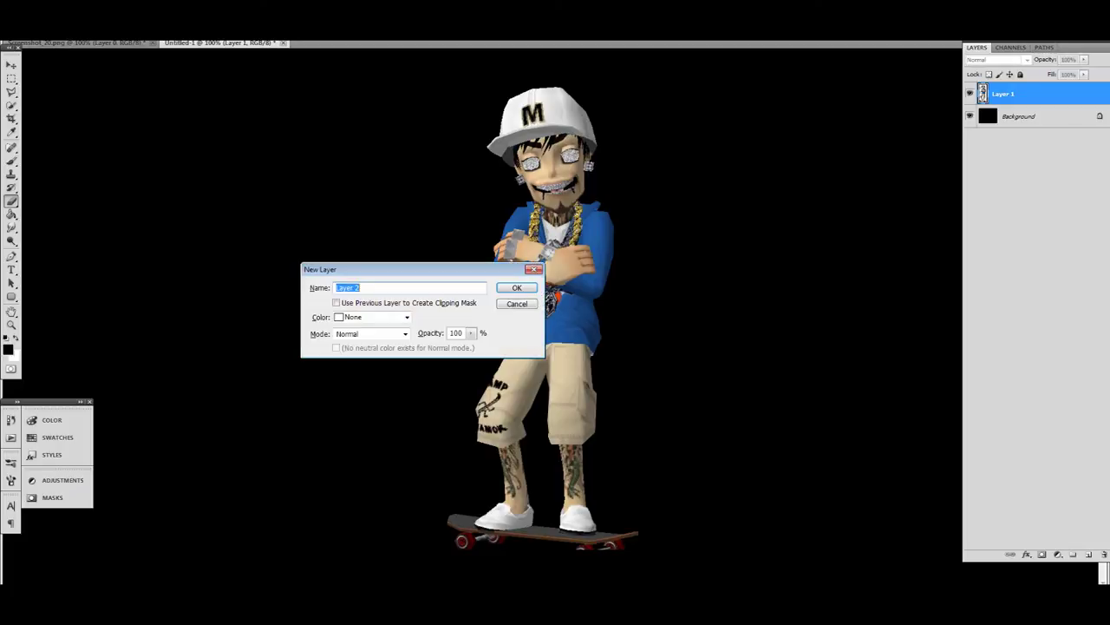
key("Return")
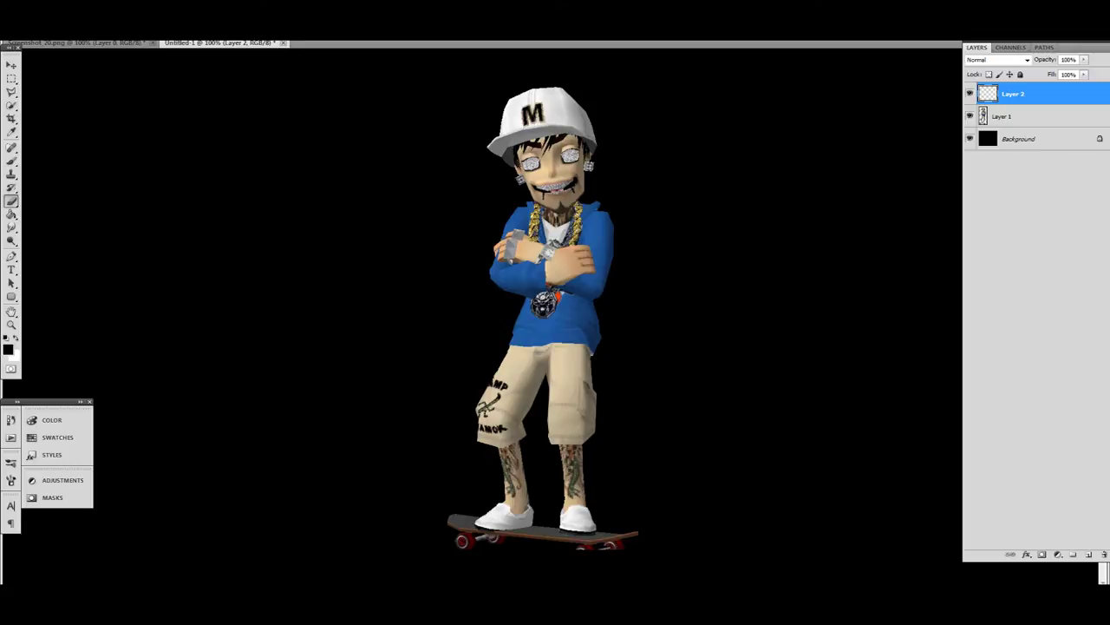
Step: Choose a soft 45 px brush with white as the foreground colour and set the new layer's blend mode to Overlay
key("b")
left_click(57, 32)
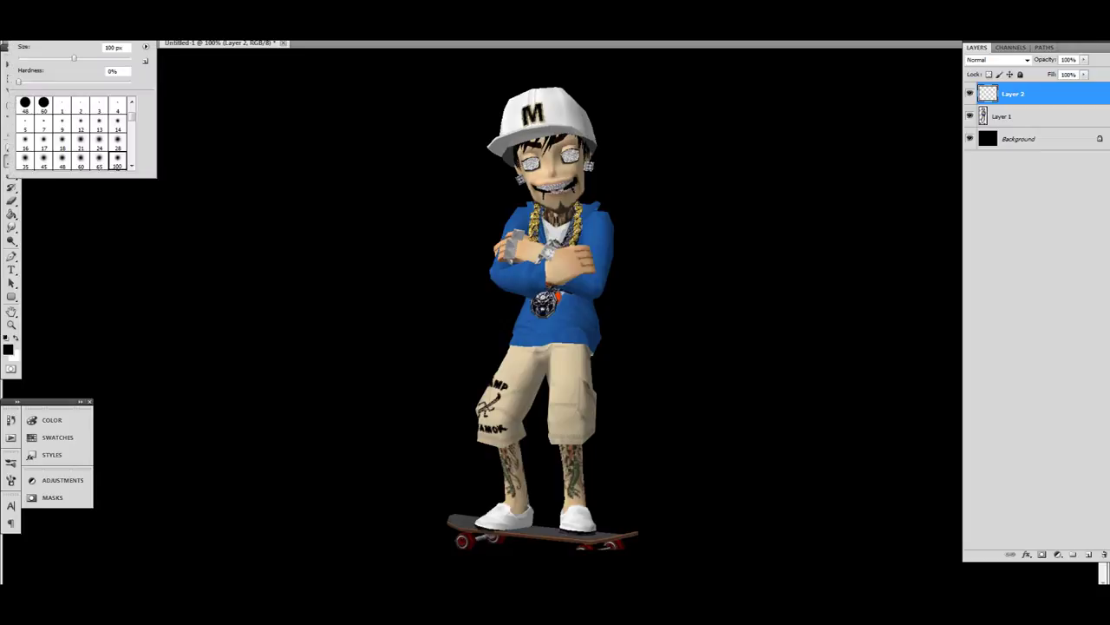
left_click(81, 160)
left_click(43, 160)
left_click(16, 338)
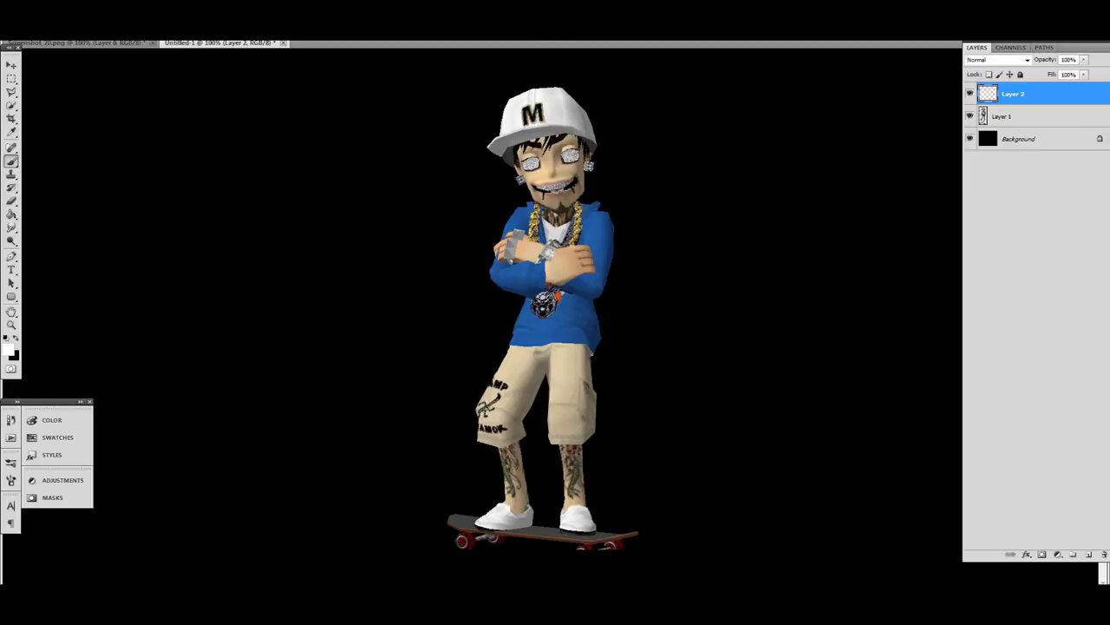
left_click(1027, 60)
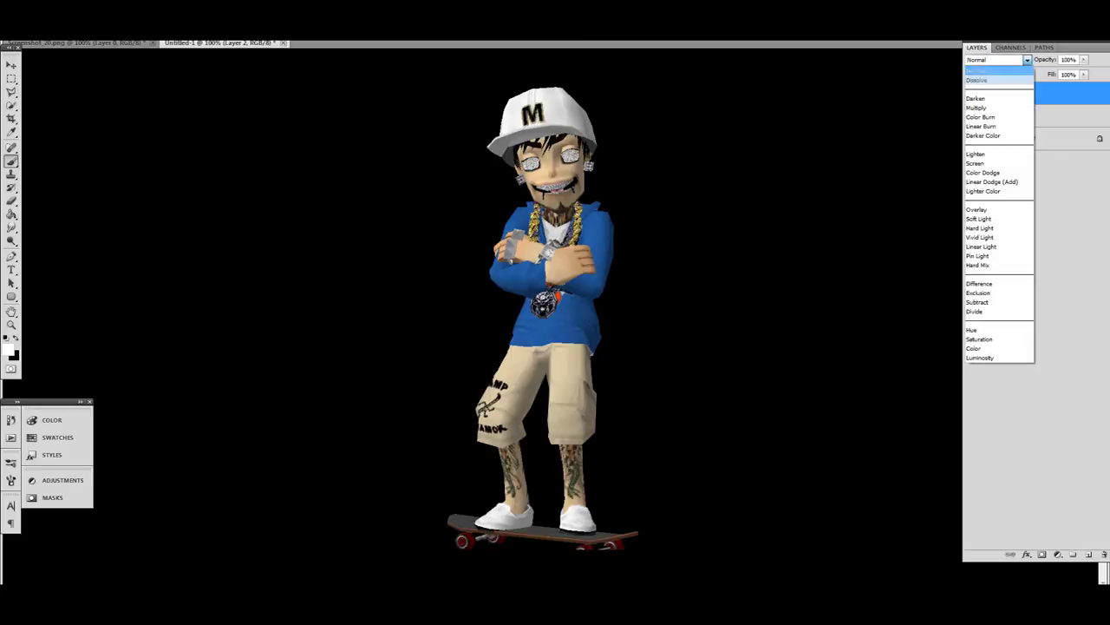
left_click(997, 210)
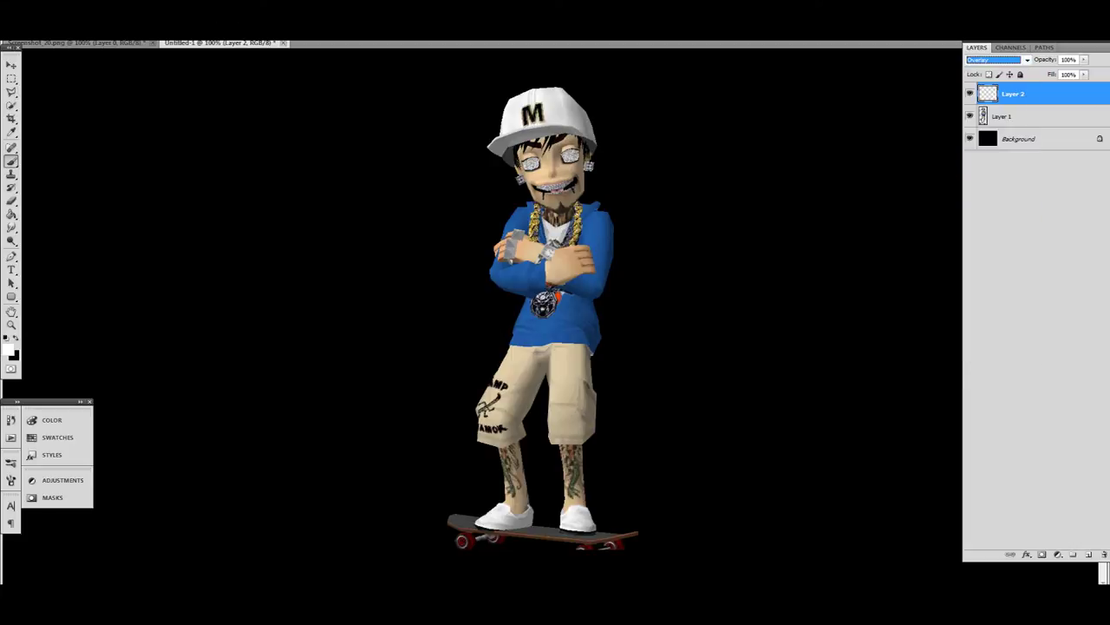
Step: Paint white highlights over the sleeves, shoulder and lower front of the blue hoodie
left_click_drag(598, 216, 596, 277)
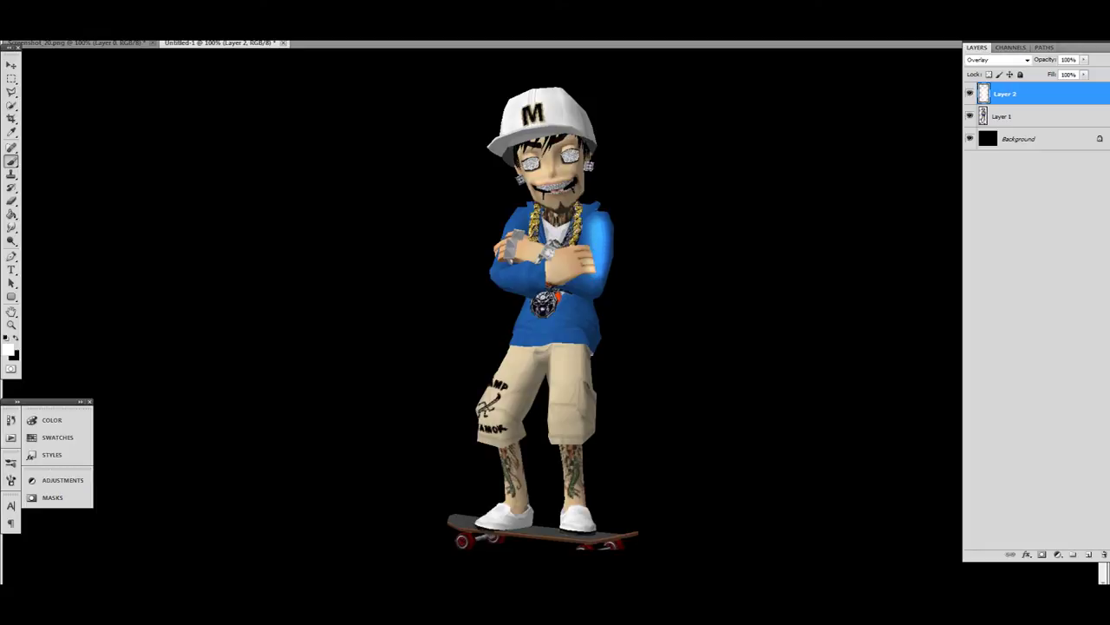
left_click_drag(524, 276, 510, 279)
left_click_drag(520, 217, 513, 229)
mouse_move(529, 311)
left_mouse_down()
mouse_move(524, 325)
mouse_move(550, 325)
mouse_move(566, 309)
left_mouse_up()
left_click(583, 317)
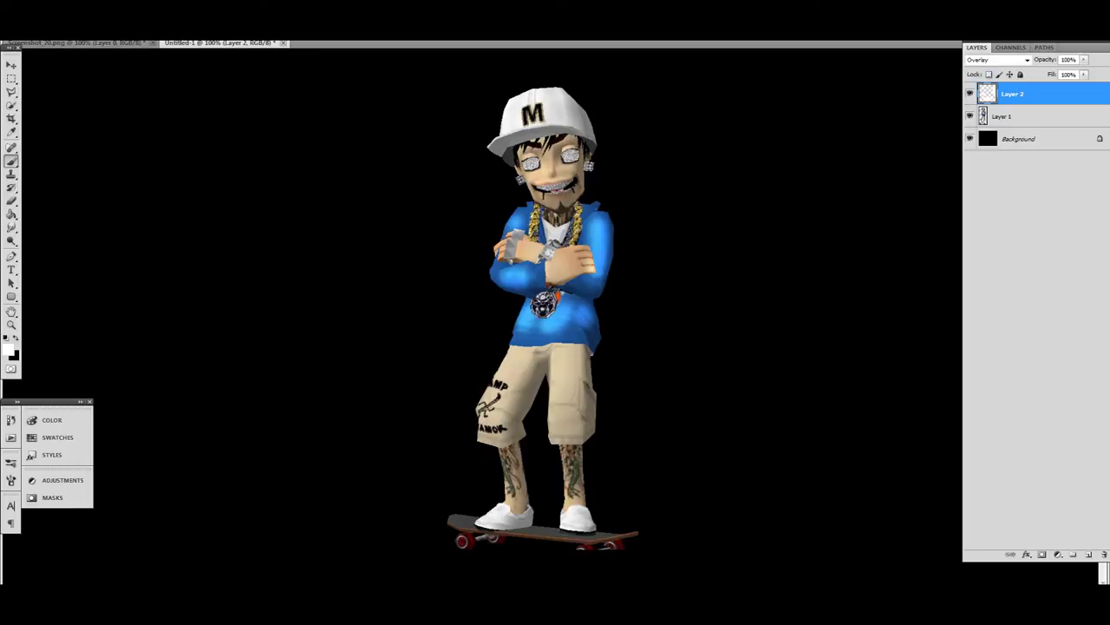
Step: Soften the hoodie highlights with a Gaussian Blur and lower their layer's opacity to 91%
left_click(162, 8)
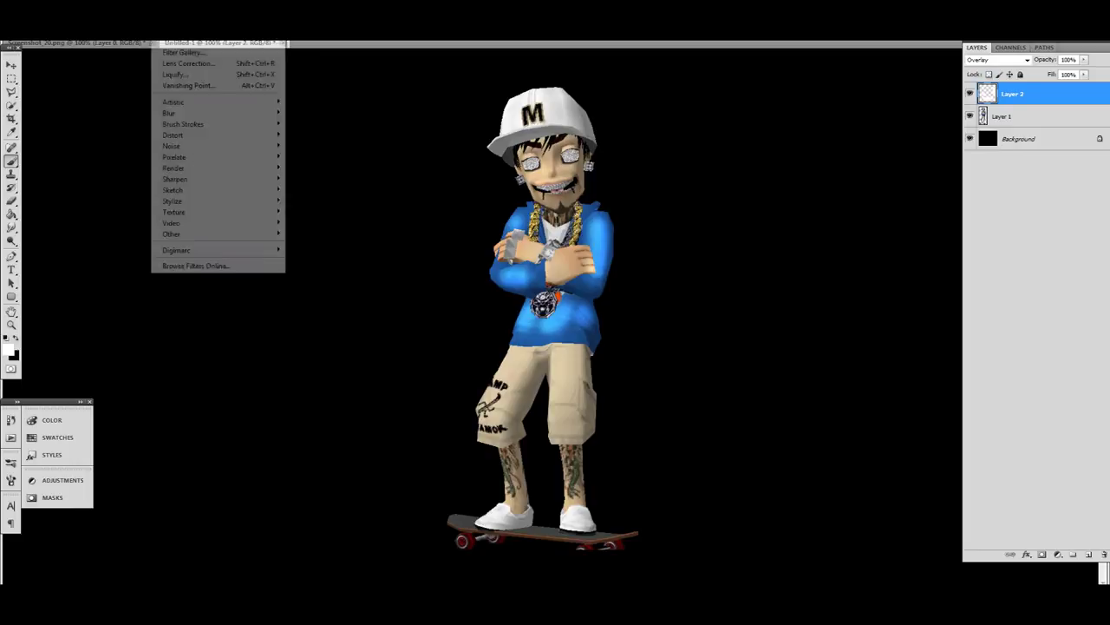
mouse_move(191, 113)
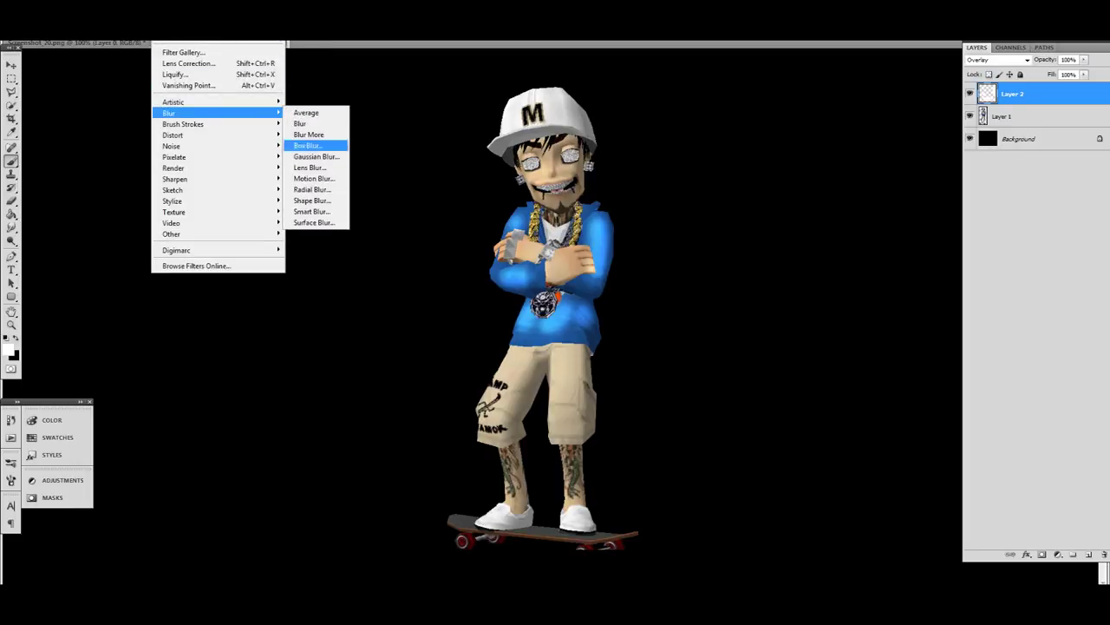
left_click(317, 157)
left_click_drag(264, 344, 234, 344)
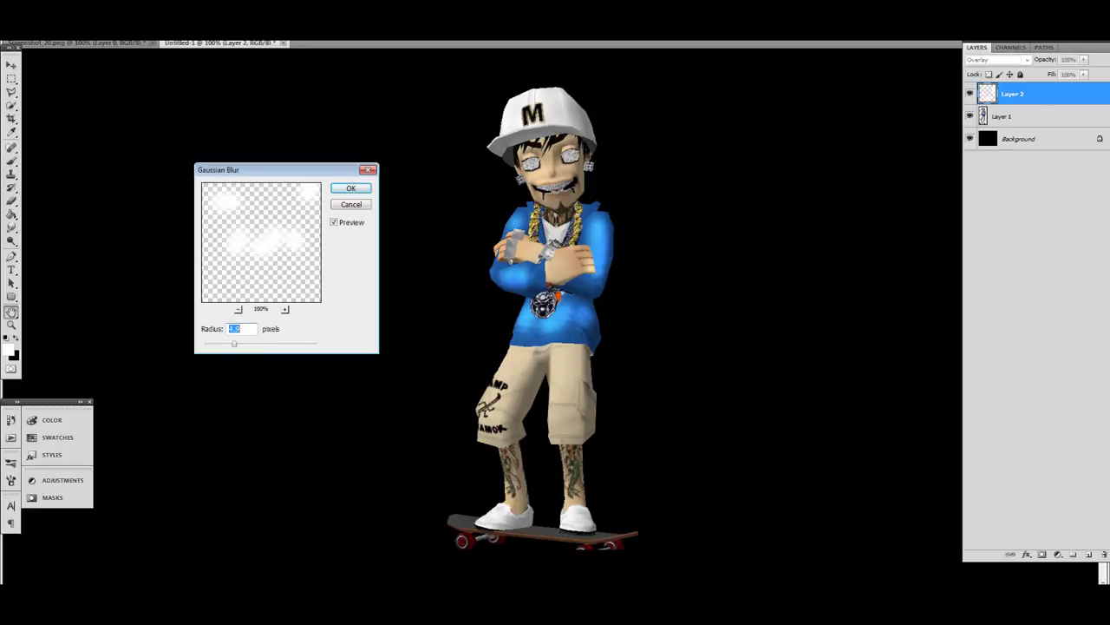
left_click_drag(233, 344, 242, 343)
key("Return")
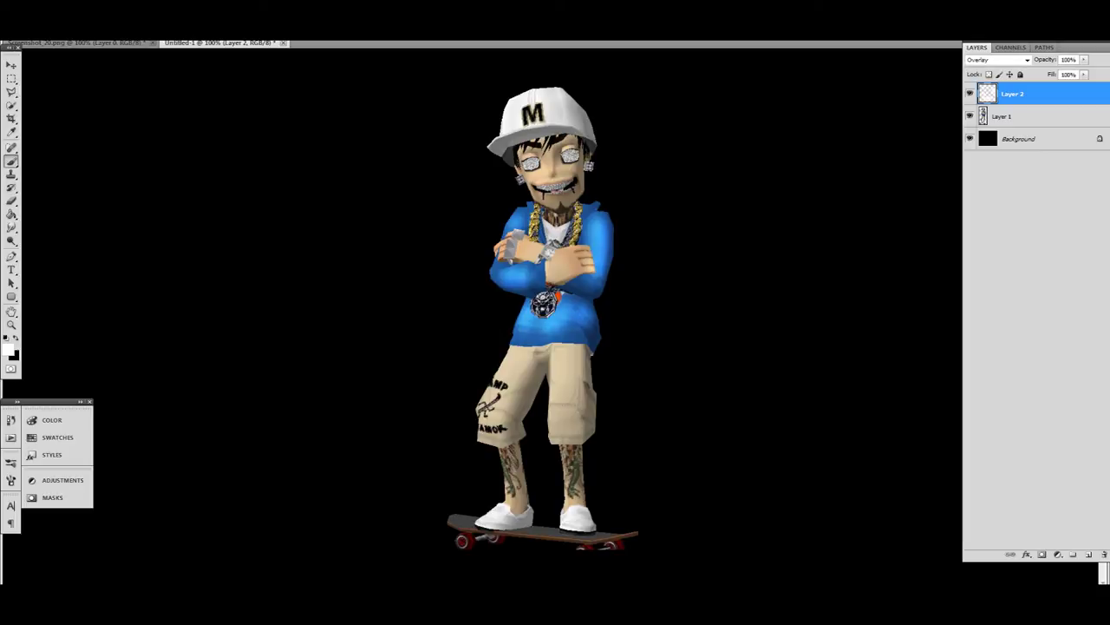
left_click(1084, 59)
left_click_drag(1084, 71, 1079, 71)
Step: Add a new layer above the highlights, make black the foreground colour and set the layer's blend mode to Overlay
key("ctrl+shift+n")
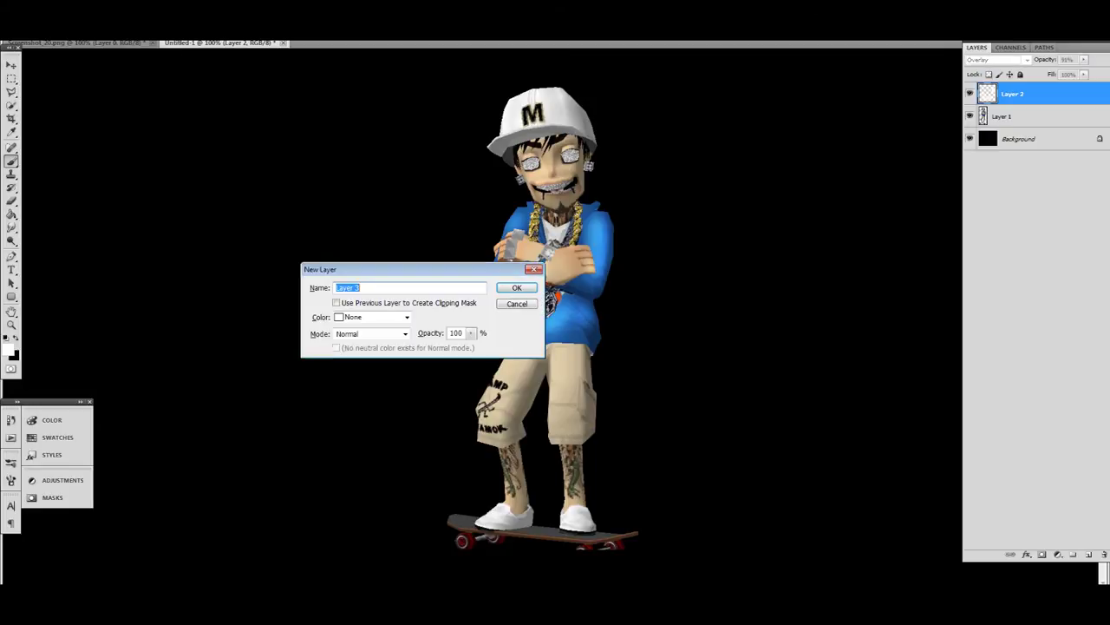
key("Return")
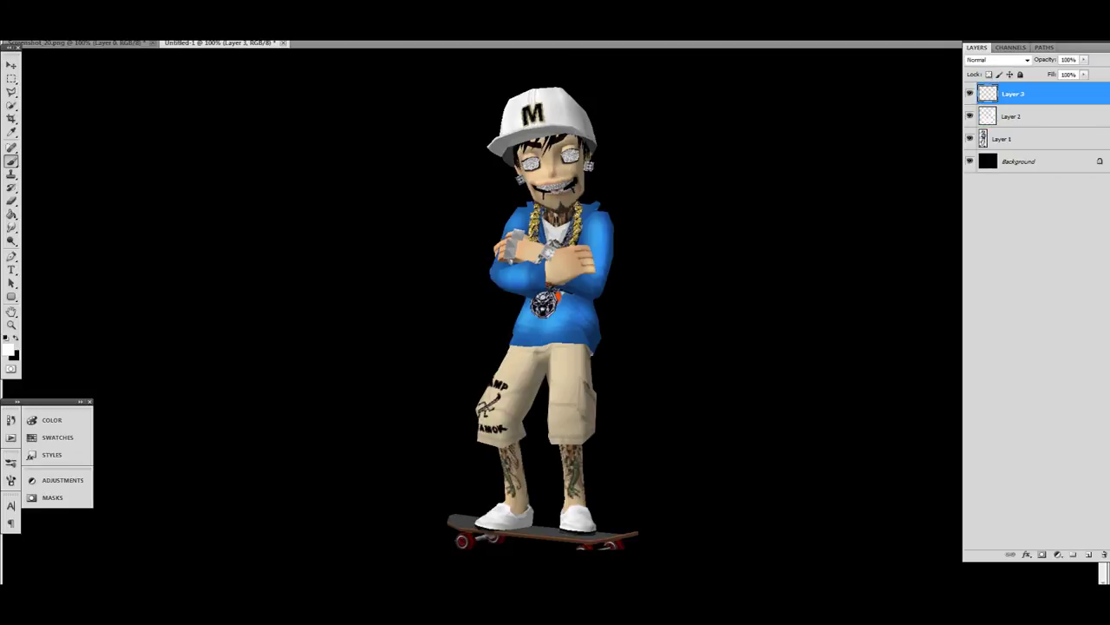
key("x")
left_click(1016, 60)
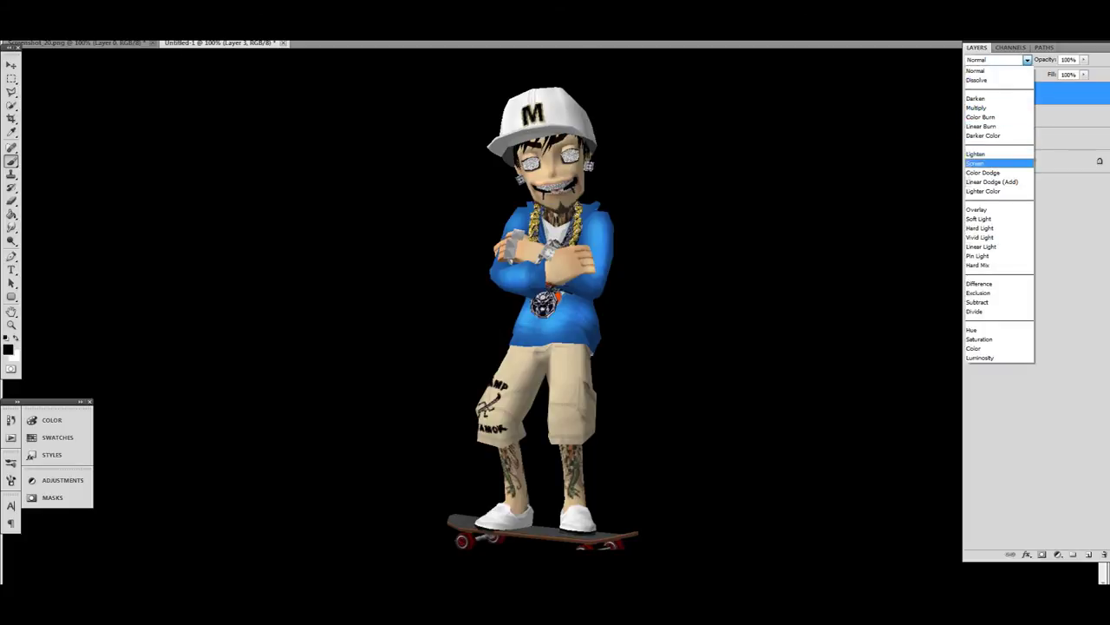
left_click(999, 209)
Step: Paint black shadows over the hoodie's sleeve edges, beneath the folded arms, beside the collar and along the lower hem
mouse_move(606, 215)
left_mouse_down()
mouse_move(595, 291)
mouse_move(558, 276)
left_mouse_up()
mouse_move(583, 241)
left_mouse_down()
mouse_move(597, 211)
mouse_move(522, 209)
mouse_move(495, 276)
mouse_move(529, 303)
mouse_move(551, 291)
mouse_move(538, 268)
mouse_move(501, 273)
left_mouse_up()
left_click_drag(535, 222, 540, 235)
mouse_move(599, 329)
left_mouse_down()
mouse_move(589, 357)
mouse_move(512, 335)
left_mouse_up()
Step: Soften the hoodie shadows with a Gaussian Blur of about 19.5 pixels radius
left_click(162, 9)
mouse_move(186, 113)
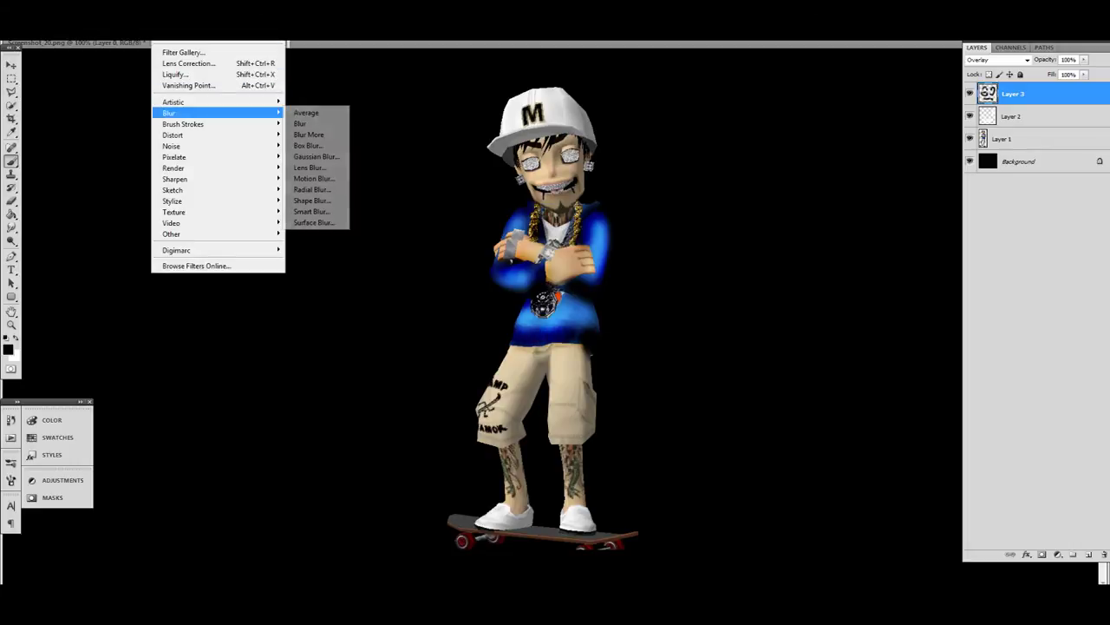
left_click(314, 156)
type("15.6")
left_click_drag(255, 344, 258, 345)
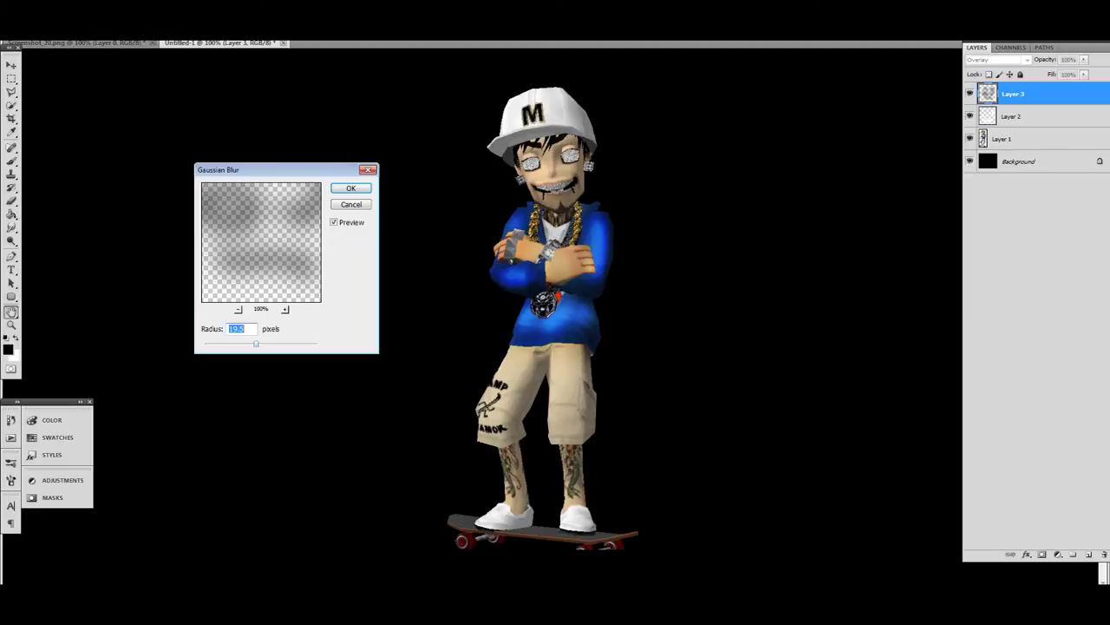
left_click(350, 188)
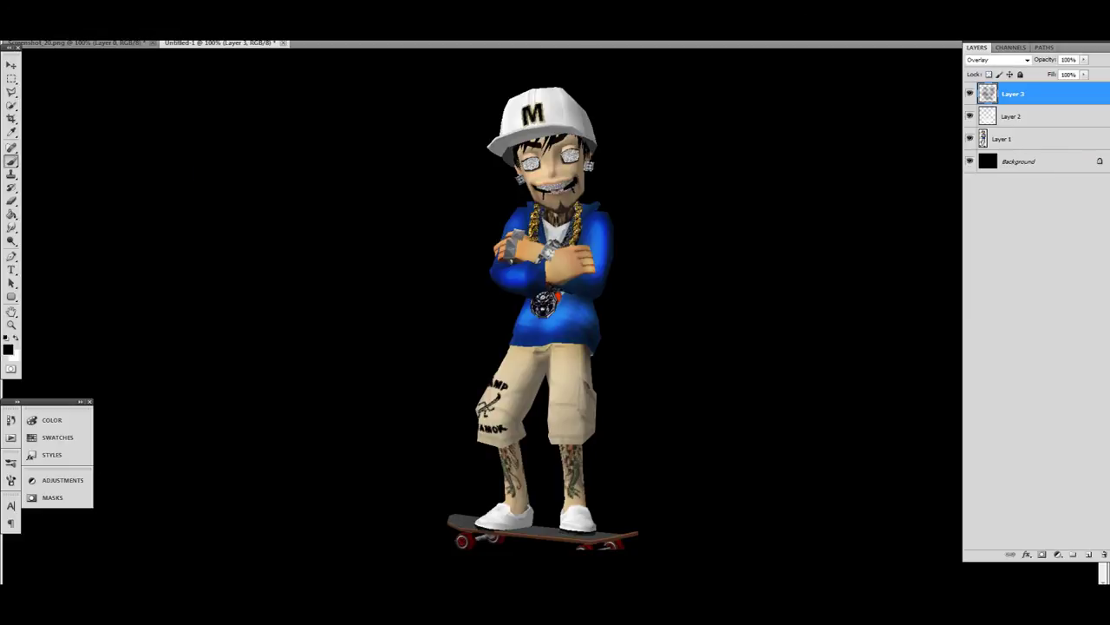
Step: Lower the hoodie shadow layer's opacity to about 89%, keeping it above the highlight layer
left_click_drag(1023, 116, 1024, 88)
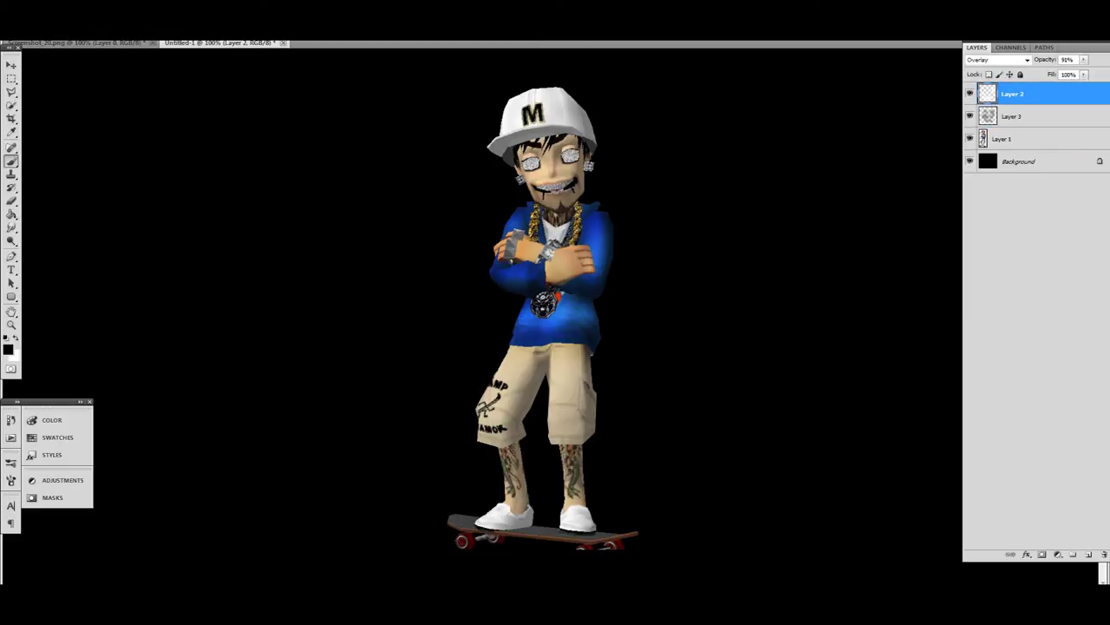
key("ctrl+bracketleft")
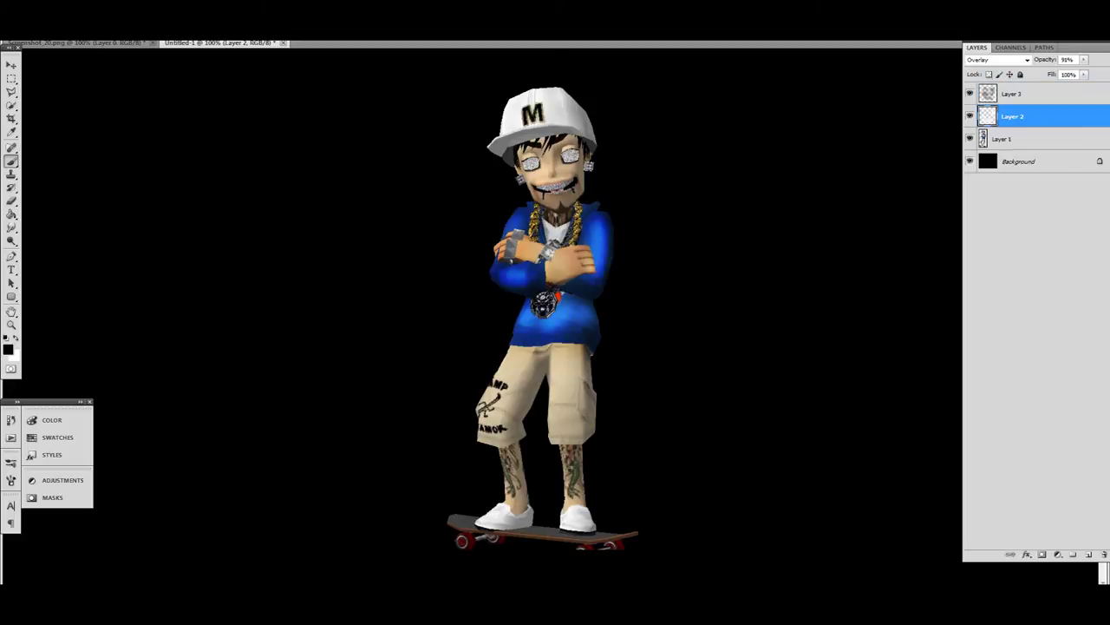
left_click(1024, 94)
left_click(1085, 60)
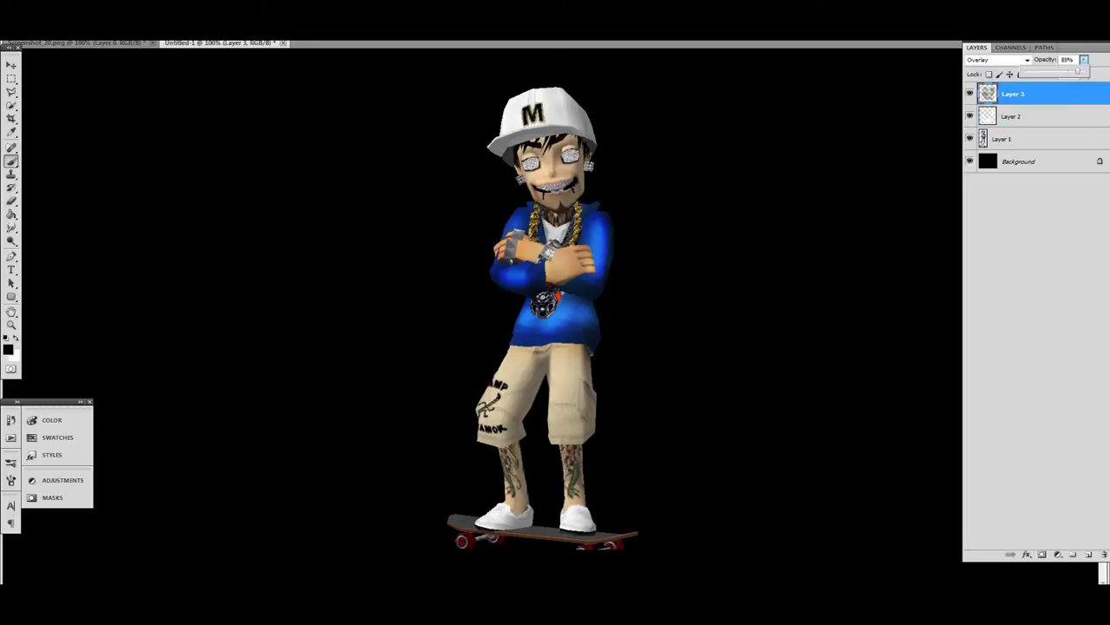
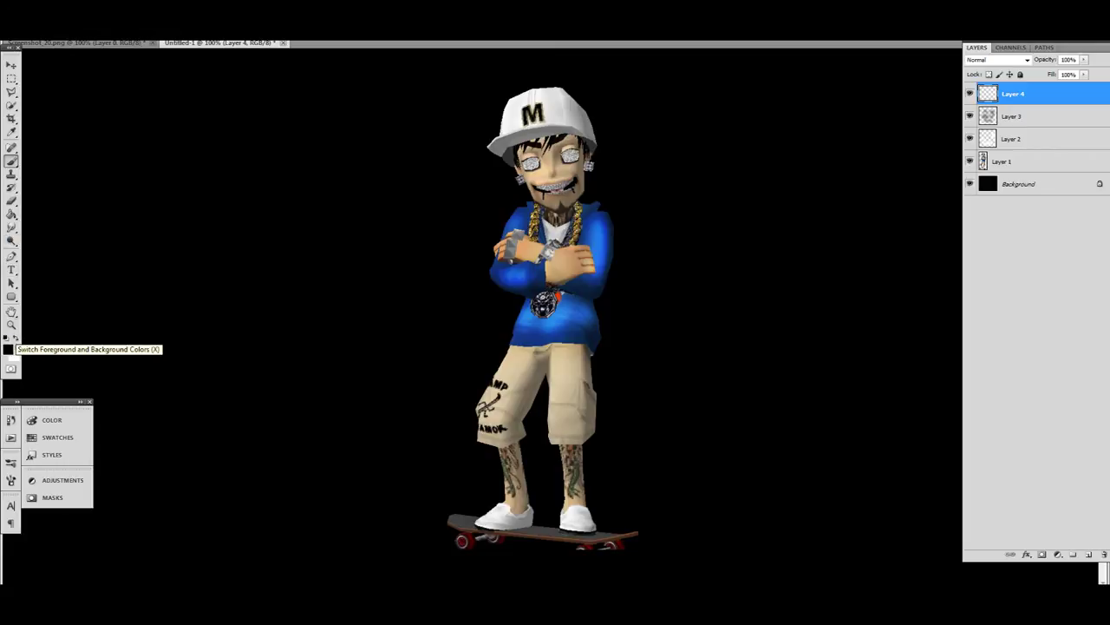
Step: Paint white highlights down both legs of the shorts on the new layer and set its blend mode to Overlay
left_click(15, 338)
left_click_drag(562, 351, 569, 434)
mouse_move(523, 356)
left_mouse_down()
mouse_move(529, 375)
mouse_move(497, 436)
left_mouse_up()
left_click(998, 59)
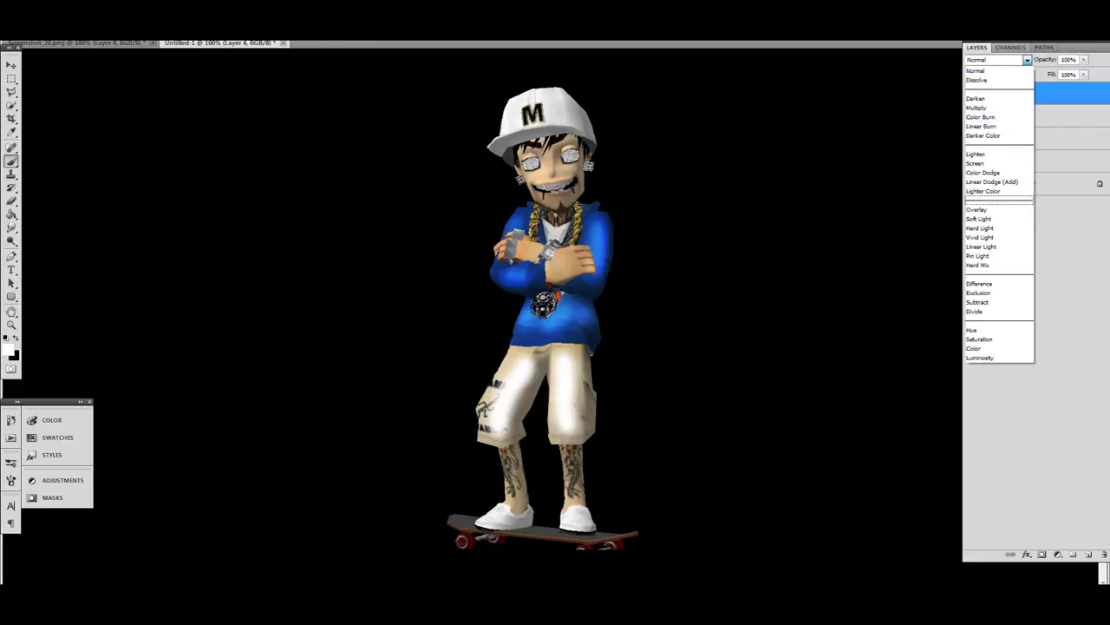
left_click(978, 210)
Step: Soften the shorts highlights with a Gaussian Blur
left_click(163, 8)
mouse_move(217, 113)
key("Down")
key("Down")
key("Return")
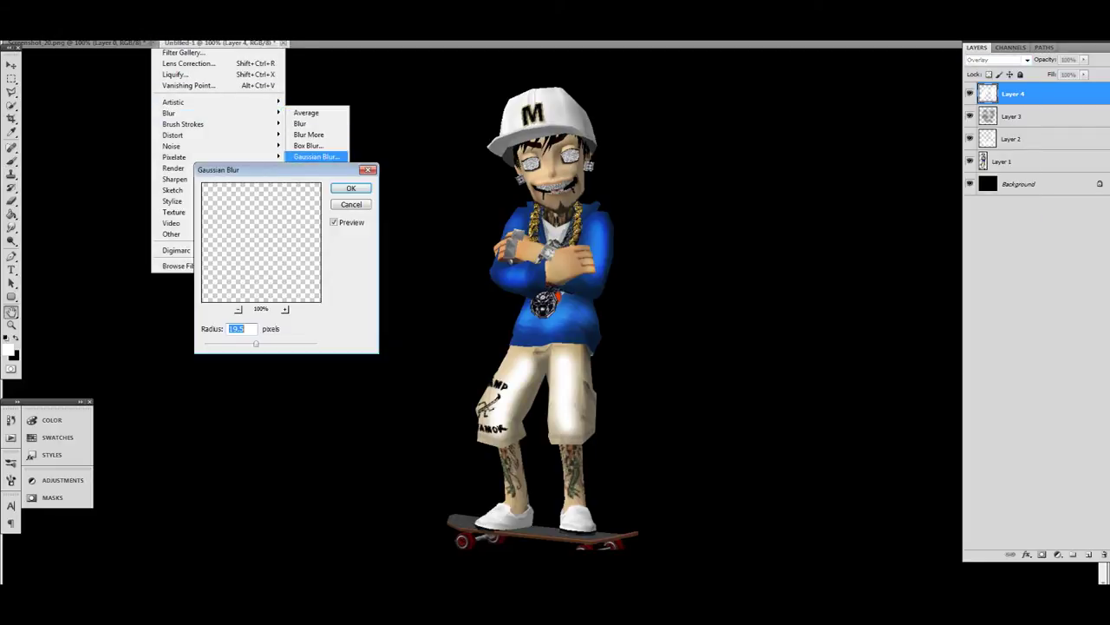
left_click_drag(256, 344, 234, 344)
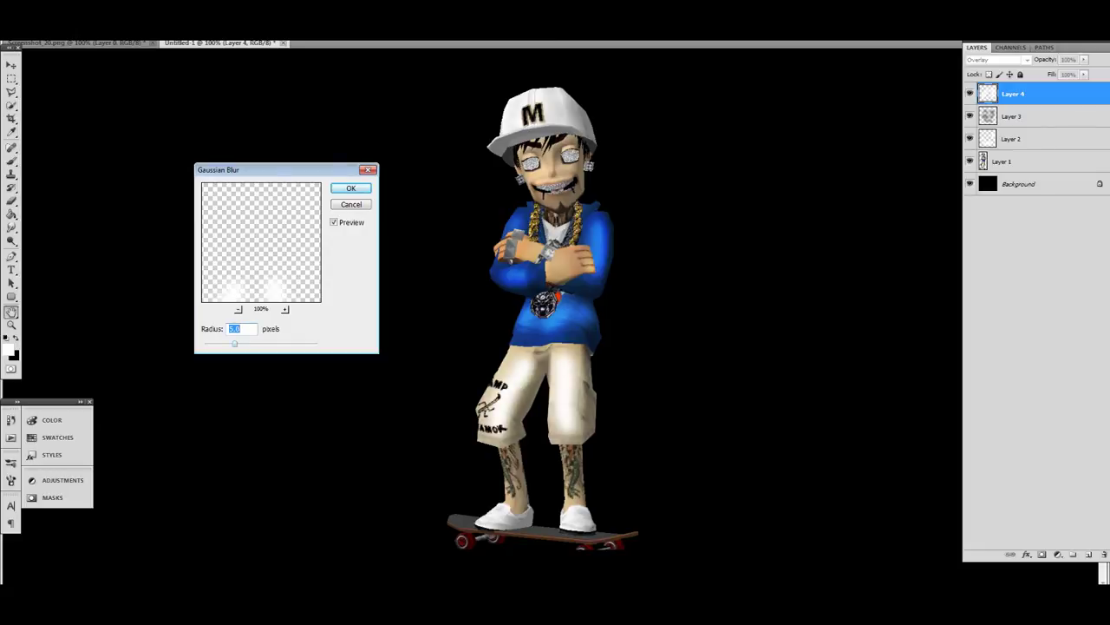
left_click_drag(234, 344, 246, 344)
left_click(351, 188)
Step: Lower the shorts highlight layer's opacity to 88%
left_click(1085, 60)
left_click_drag(1085, 72, 1077, 72)
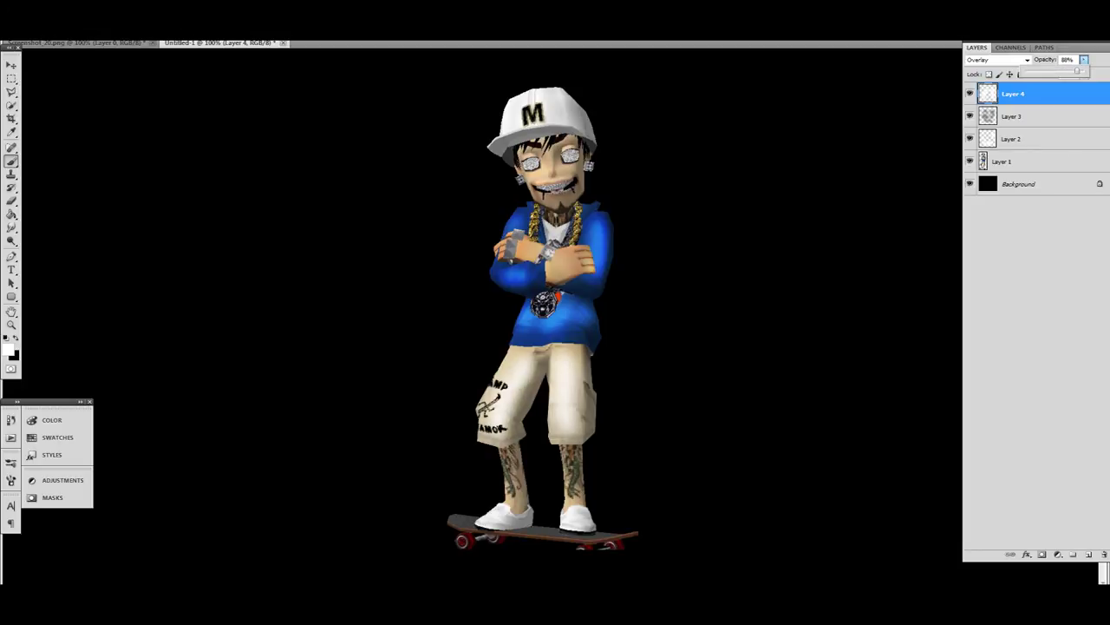
key("Return")
Step: Add a new layer and paint black shadows along the waistband, hems and leg edges of the shorts
key("ctrl+shift+n")
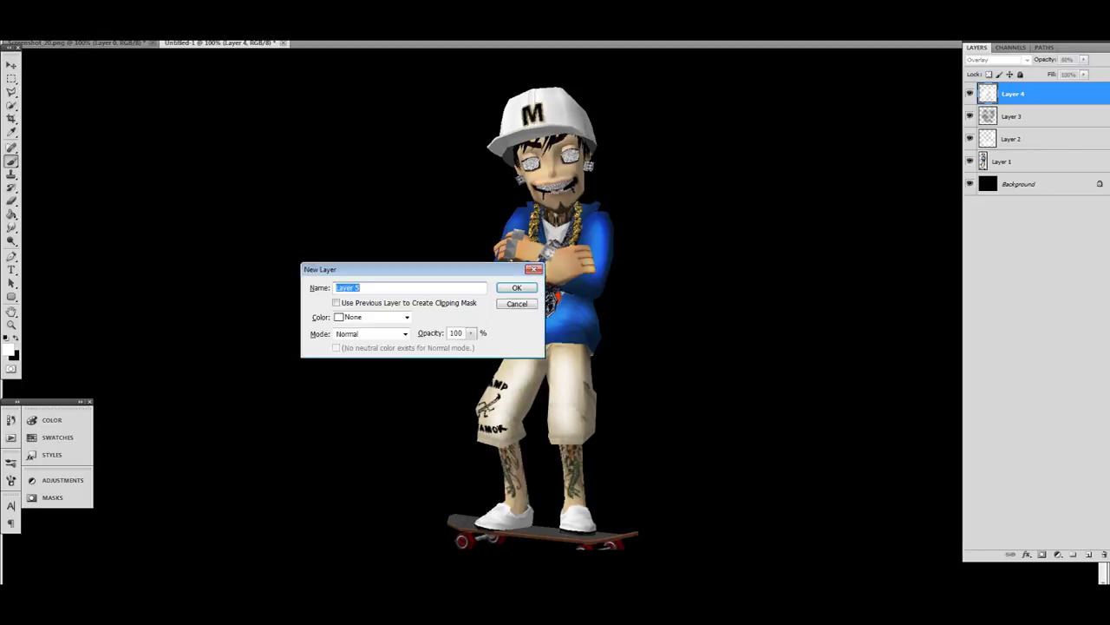
key("Return")
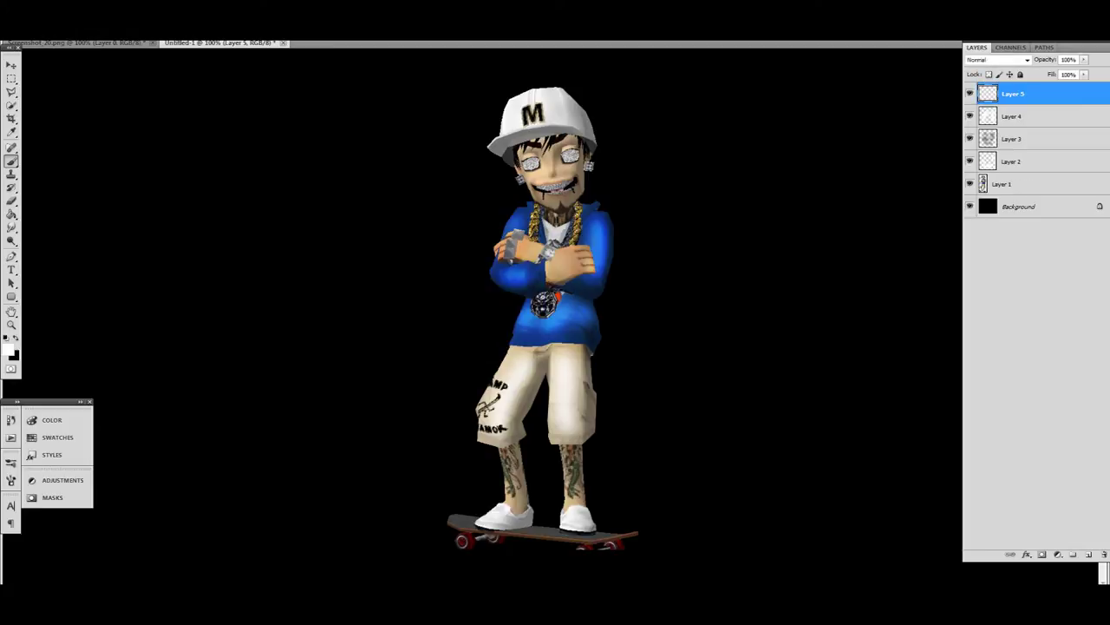
key("x")
left_click_drag(583, 345, 588, 439)
left_click_drag(545, 350, 519, 437)
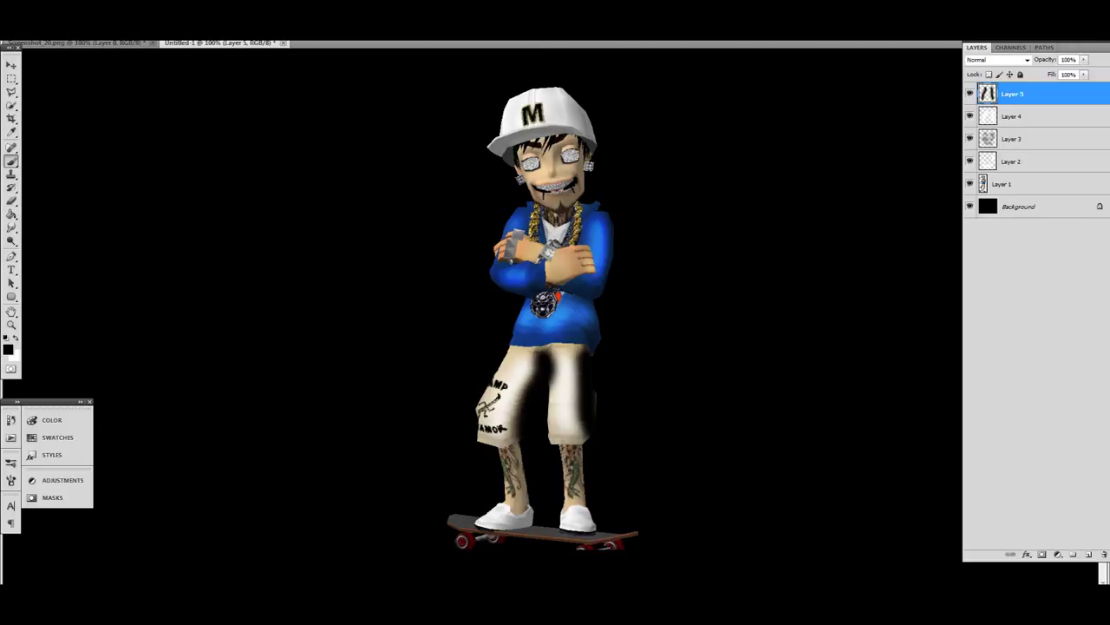
mouse_move(587, 343)
left_mouse_down()
mouse_move(517, 349)
mouse_move(475, 437)
mouse_move(497, 450)
mouse_move(482, 444)
left_mouse_up()
mouse_move(551, 446)
left_mouse_down()
mouse_move(590, 436)
mouse_move(599, 401)
left_mouse_up()
left_click_drag(549, 364, 557, 441)
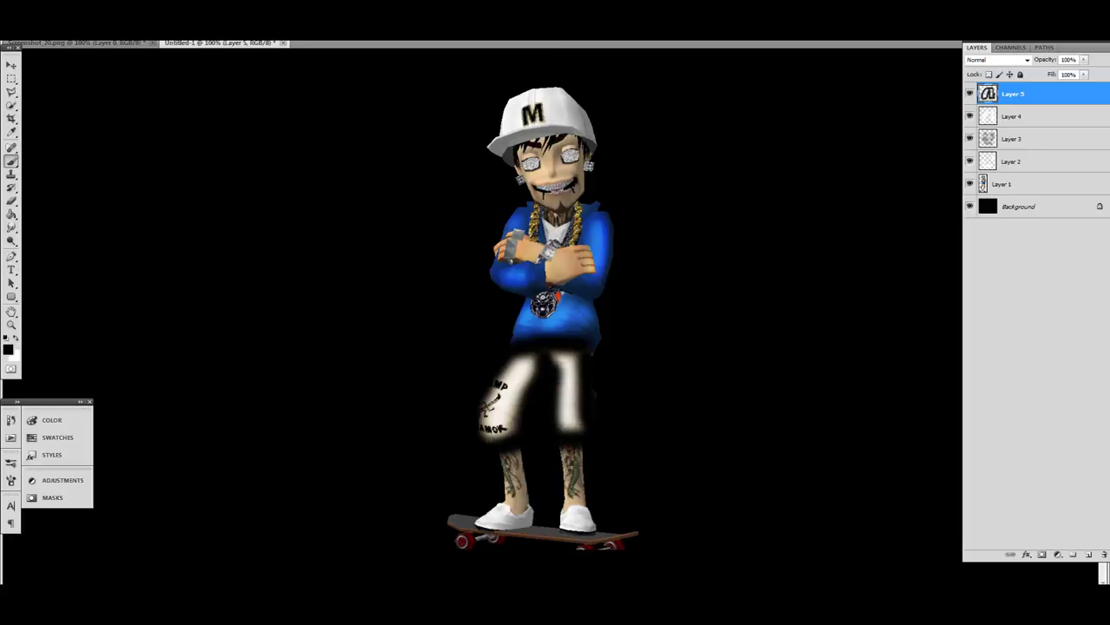
Step: Soften the shorts shadows with a Gaussian Blur of about 21.4 pixels radius and lower their layer's opacity
left_click(162, 10)
mouse_move(217, 112)
left_click(316, 157)
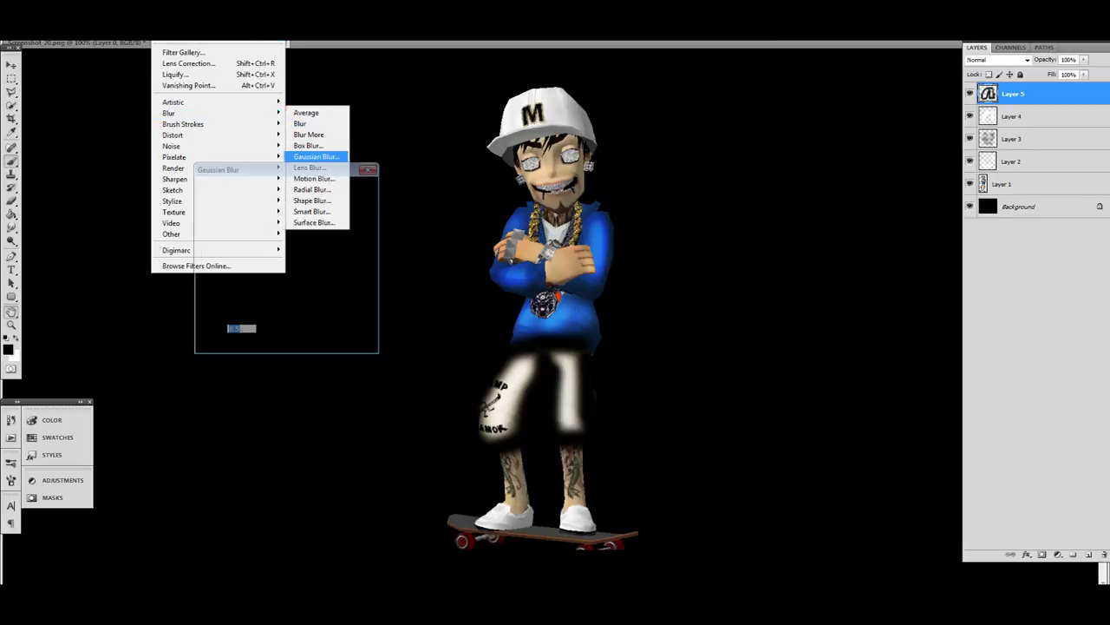
left_click_drag(245, 344, 258, 345)
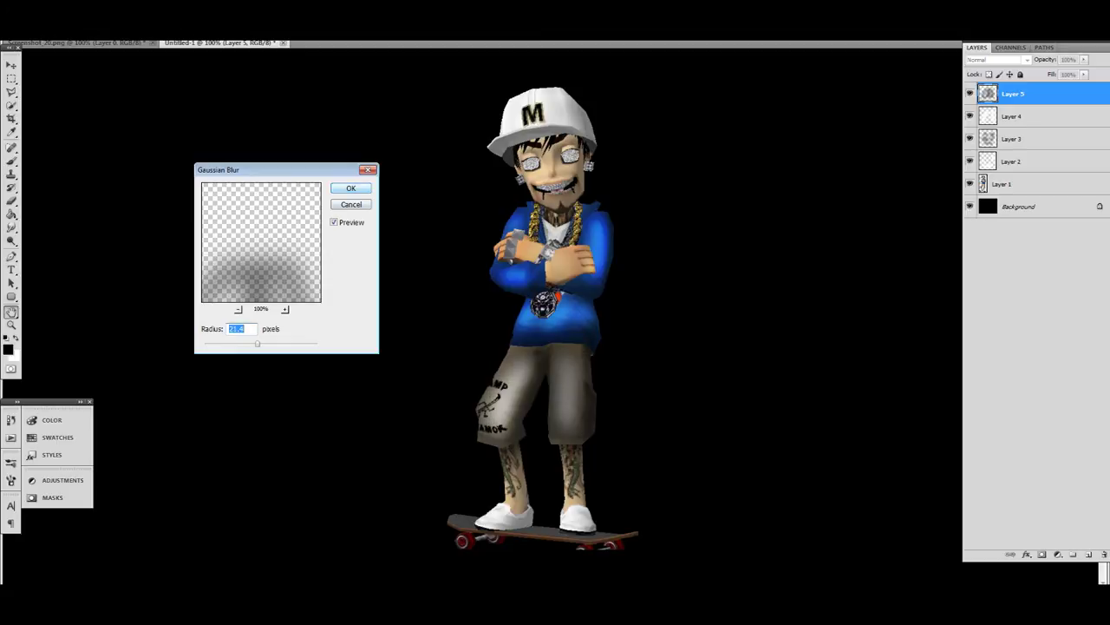
key("Return")
left_click_drag(1083, 60, 1053, 70)
Step: Raise the shorts highlight layer's opacity to 100% and move it above the shorts shadow layer
left_click(1013, 116)
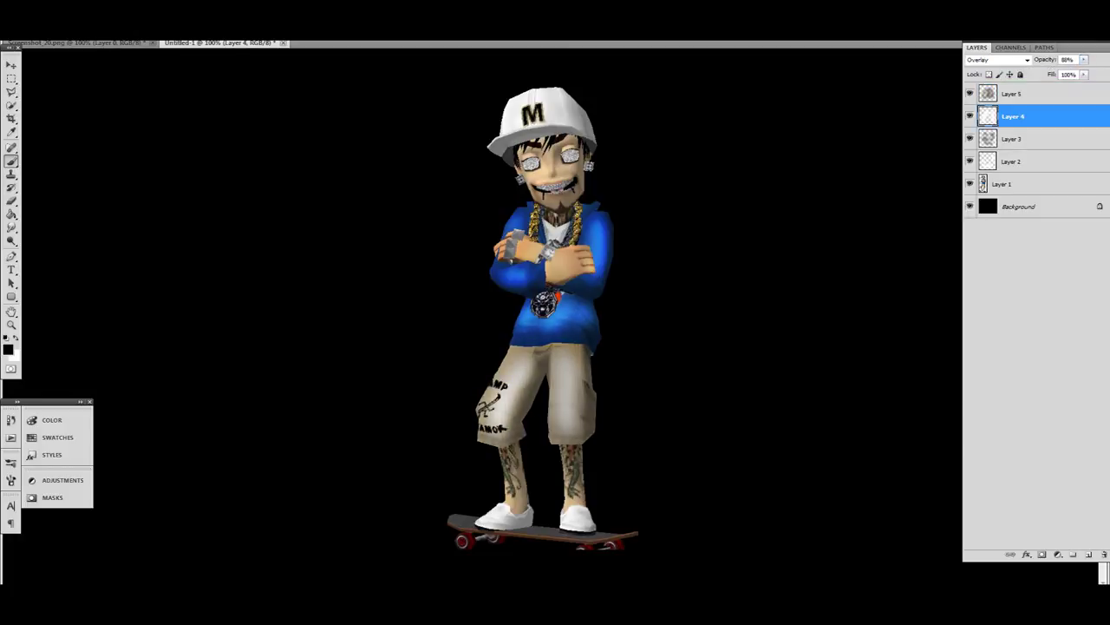
left_click(1083, 59)
left_click_drag(1082, 70, 1092, 70)
left_click_drag(1013, 116, 1013, 86)
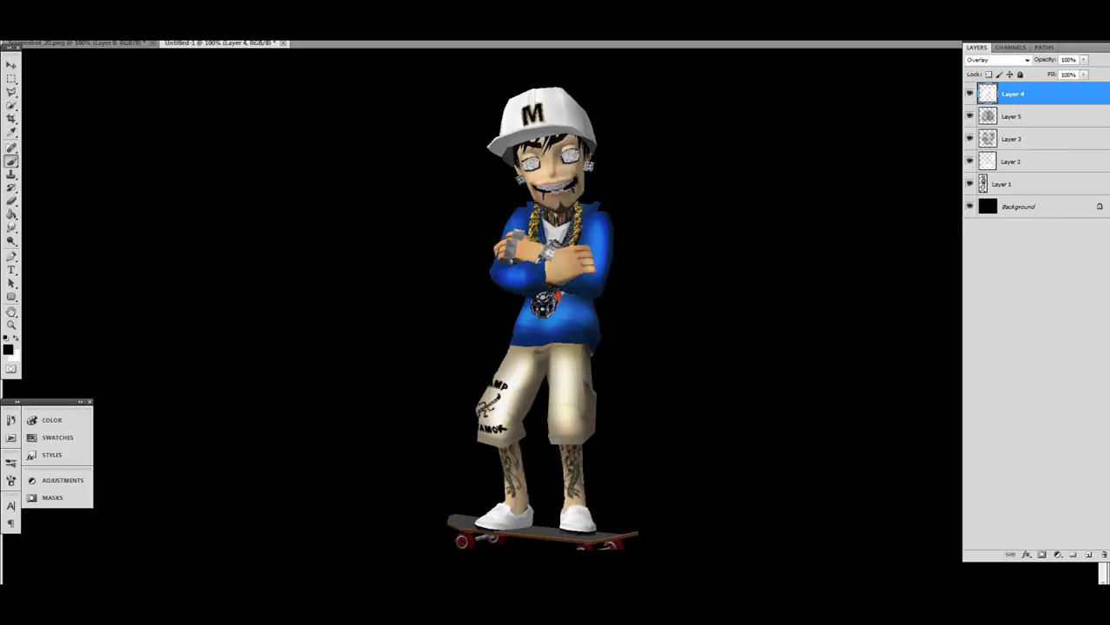
Step: Switch to Firefox and search Google Images for "smoke photoshop"
mouse_move(195, 599)
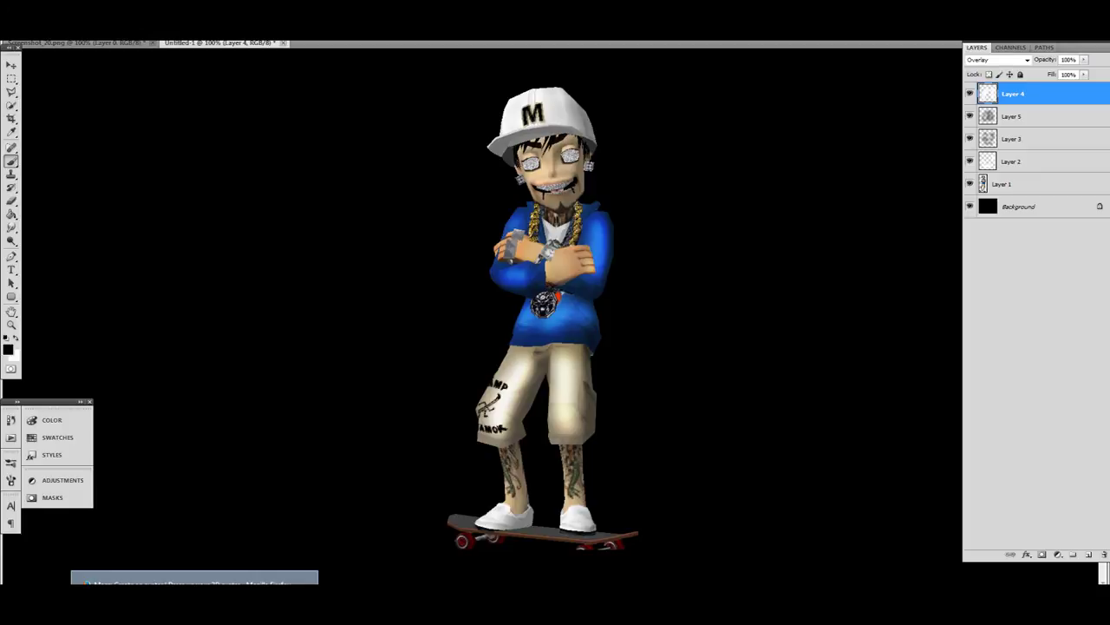
left_click(194, 583)
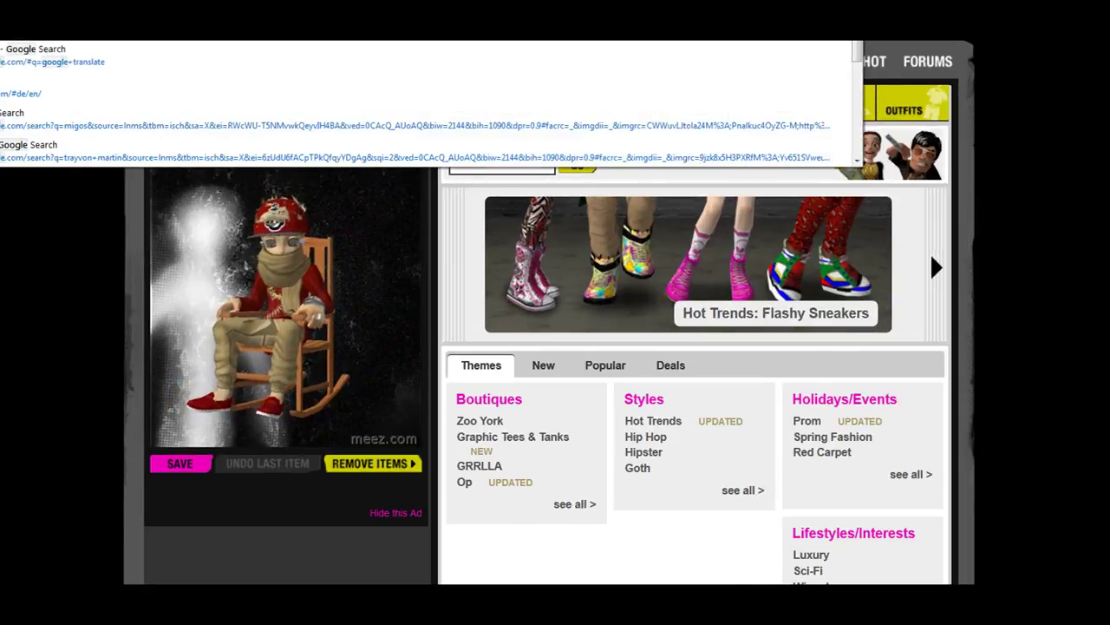
type("smoke photoshop")
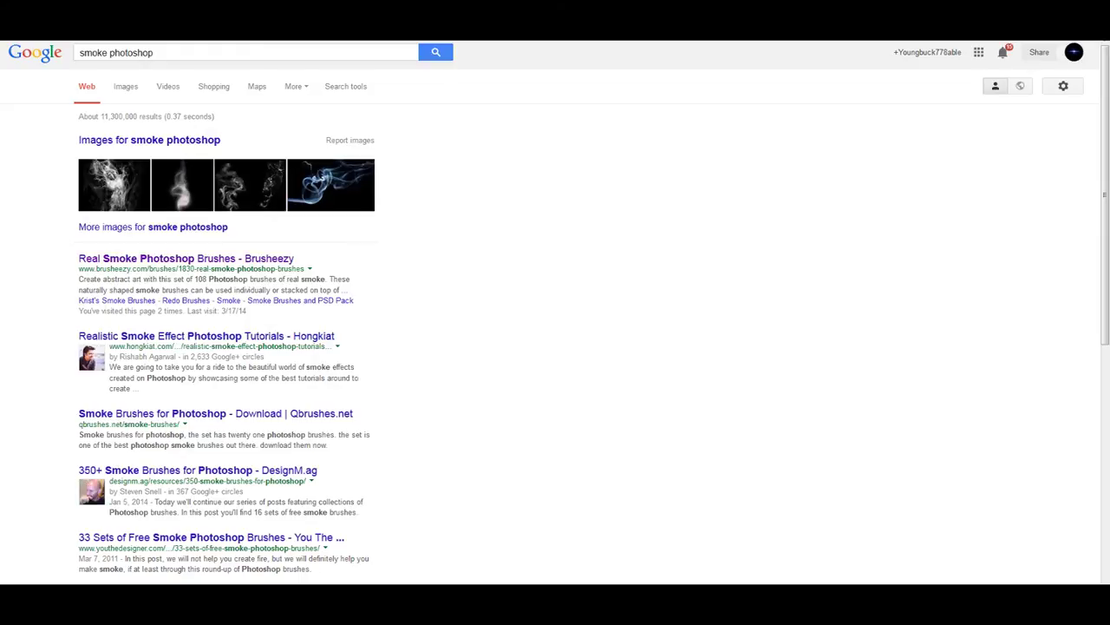
left_click(126, 85)
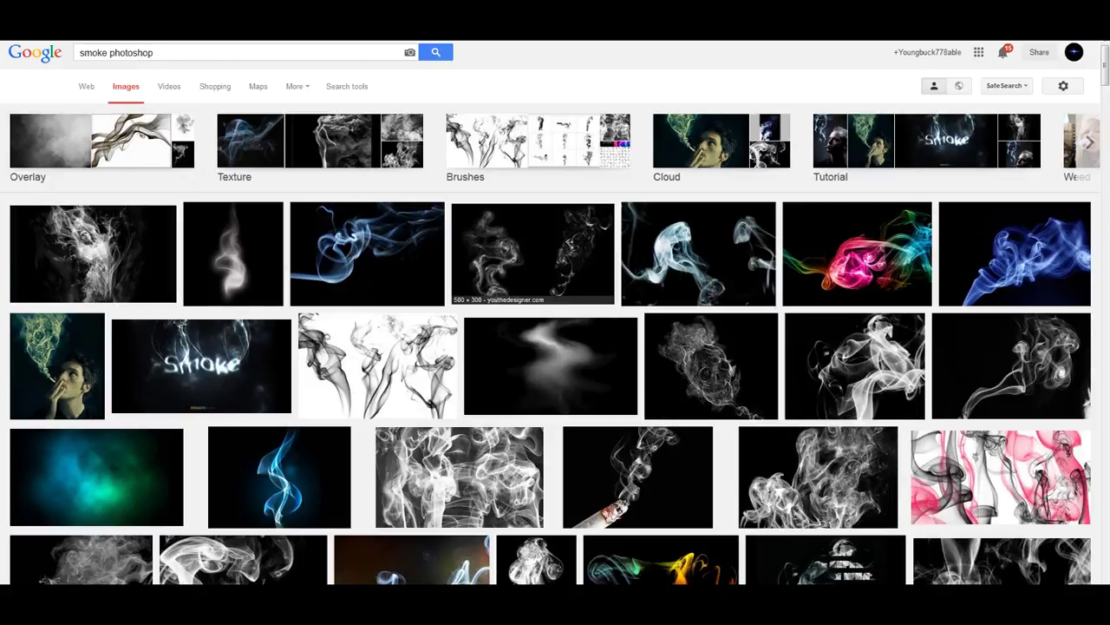
Step: Open the result showing a white smoke trail on black from tfw2005.com and copy the image
left_click_drag(1012, 365, 757, 378)
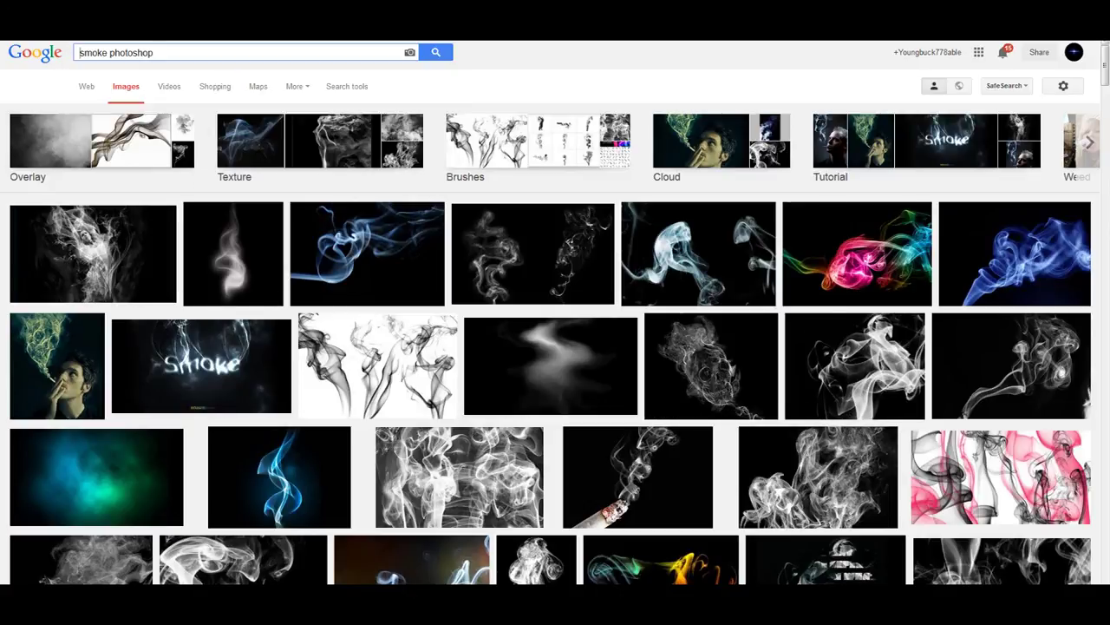
left_click(1010, 365)
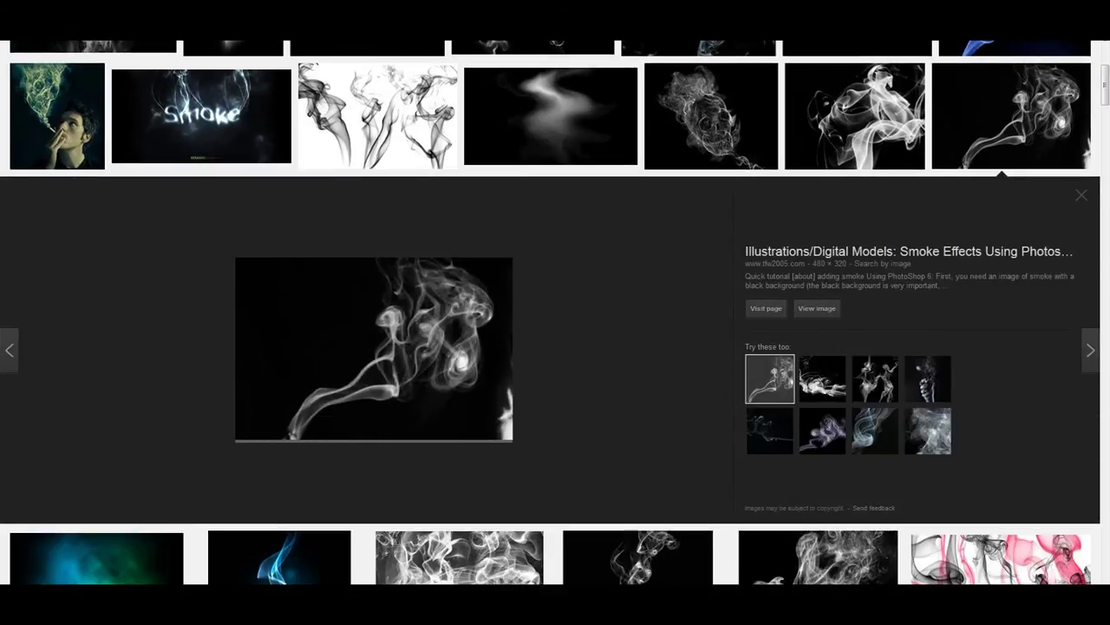
right_click(391, 317)
left_click(430, 422)
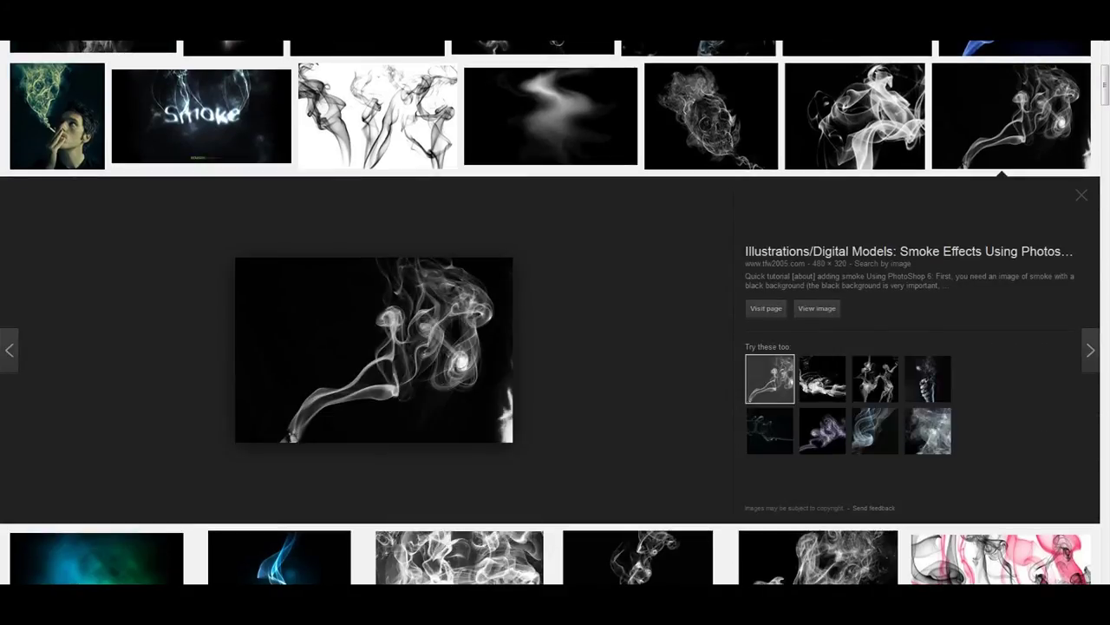
Step: Switch back to Photoshop and paste the copied smoke image into the character document
key("alt+Tab")
left_click(54, 6)
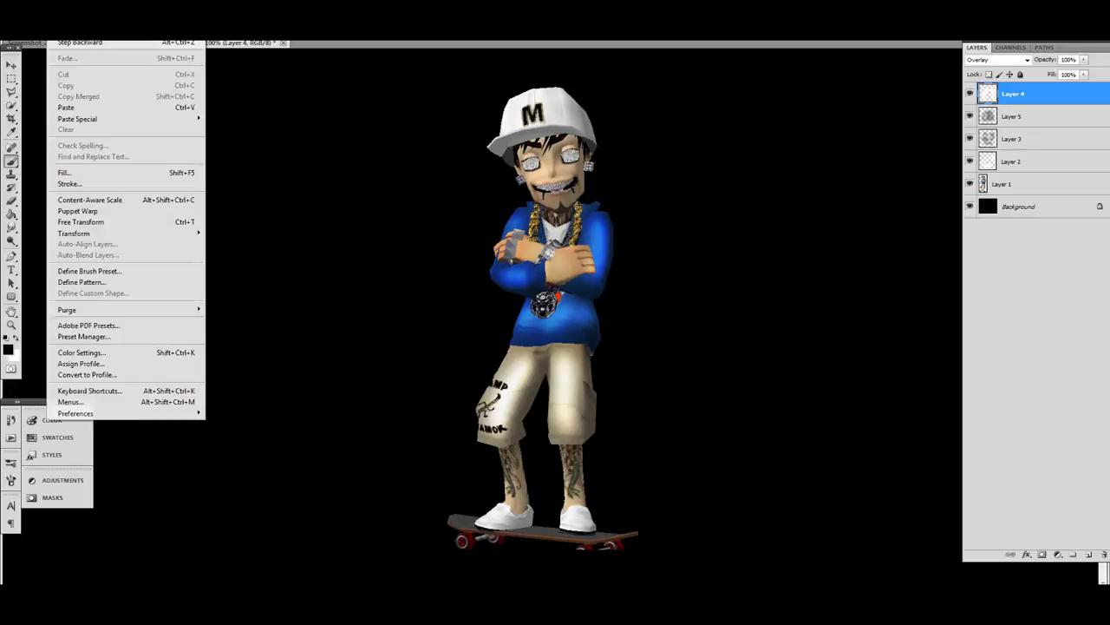
left_click(68, 107)
Step: Set the pasted smoke layer's blend mode to Screen so its black background disappears over the character
key("e")
left_click_drag(694, 323, 683, 407)
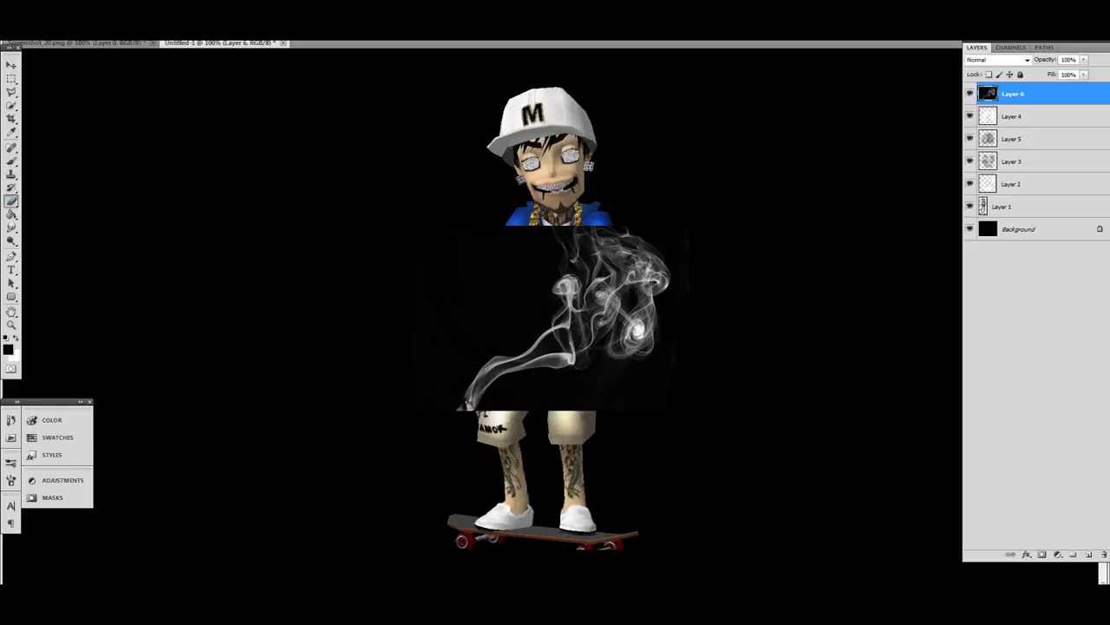
left_click(997, 59)
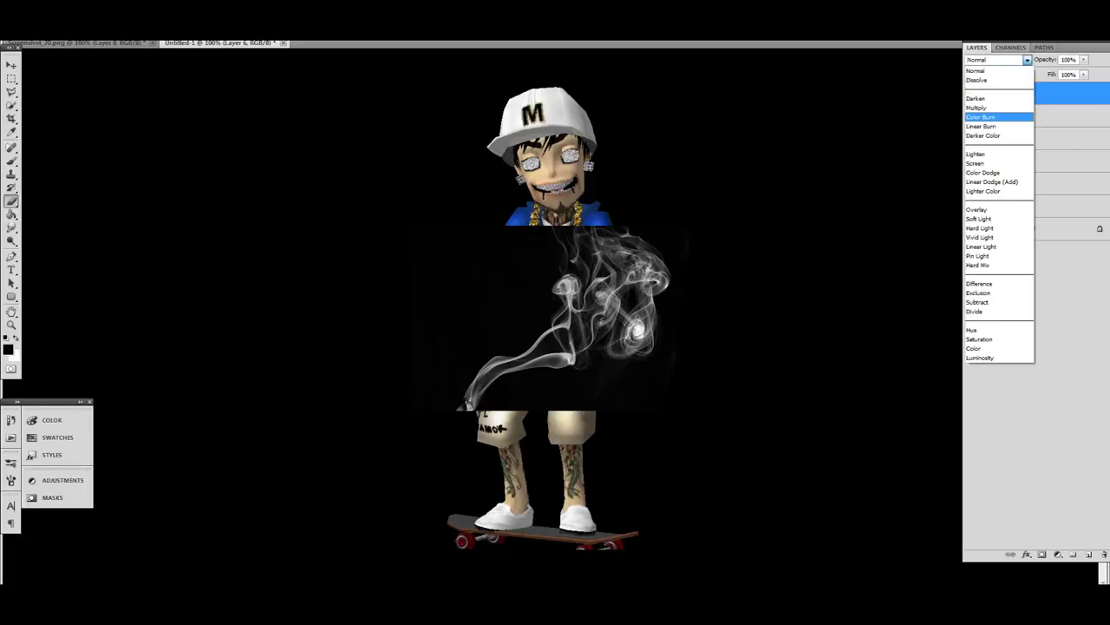
left_click(982, 117)
key("Down")
key("Down")
key("Down")
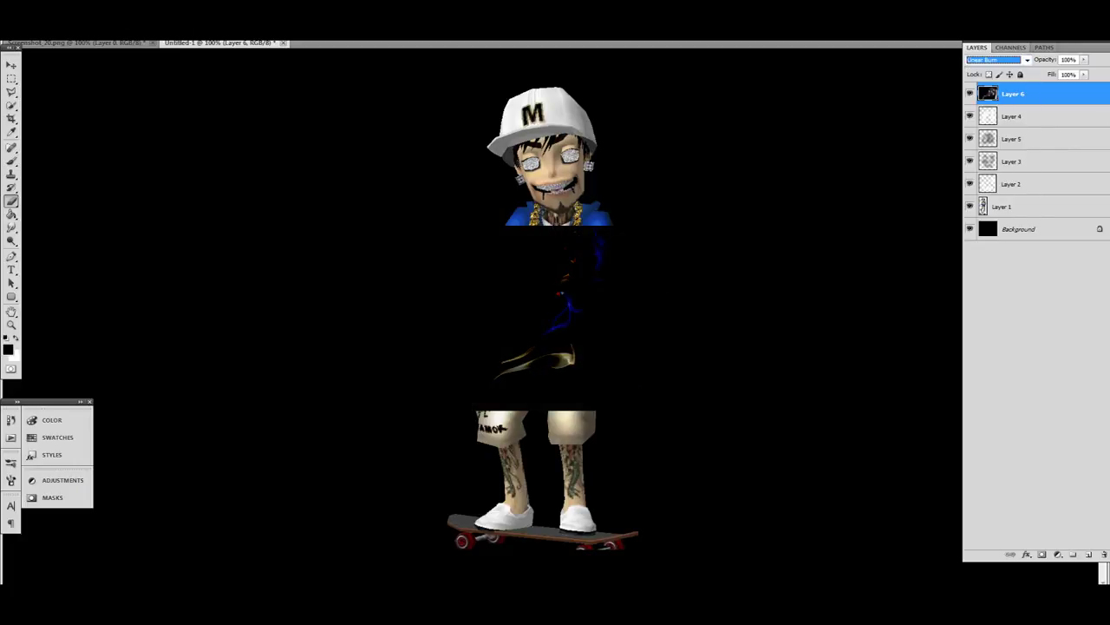
key("Down")
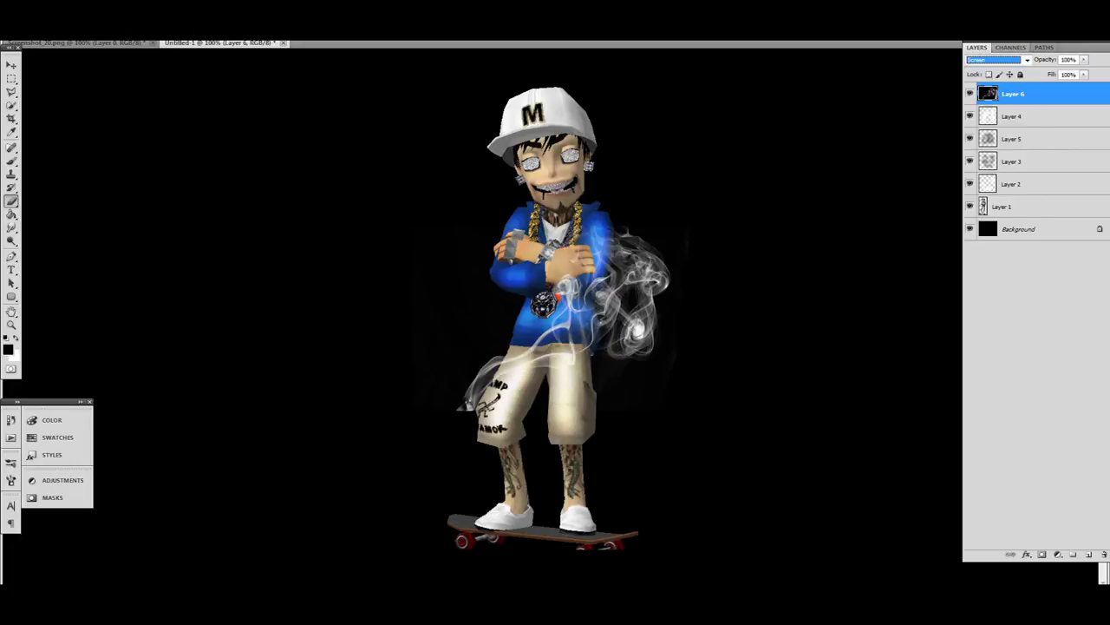
Step: Move the smoke layer up beside the character's head and rotate it with Free Transform
key("v")
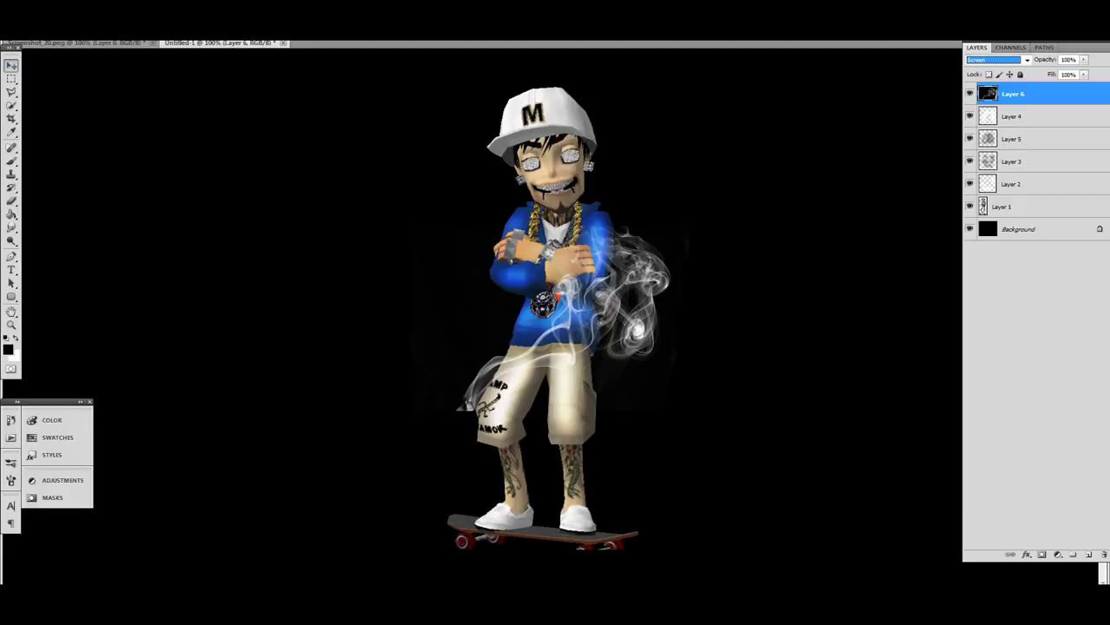
left_click_drag(634, 295, 673, 148)
key("ctrl+t")
left_click_drag(763, 269, 758, 54)
left_click_drag(655, 325, 639, 225)
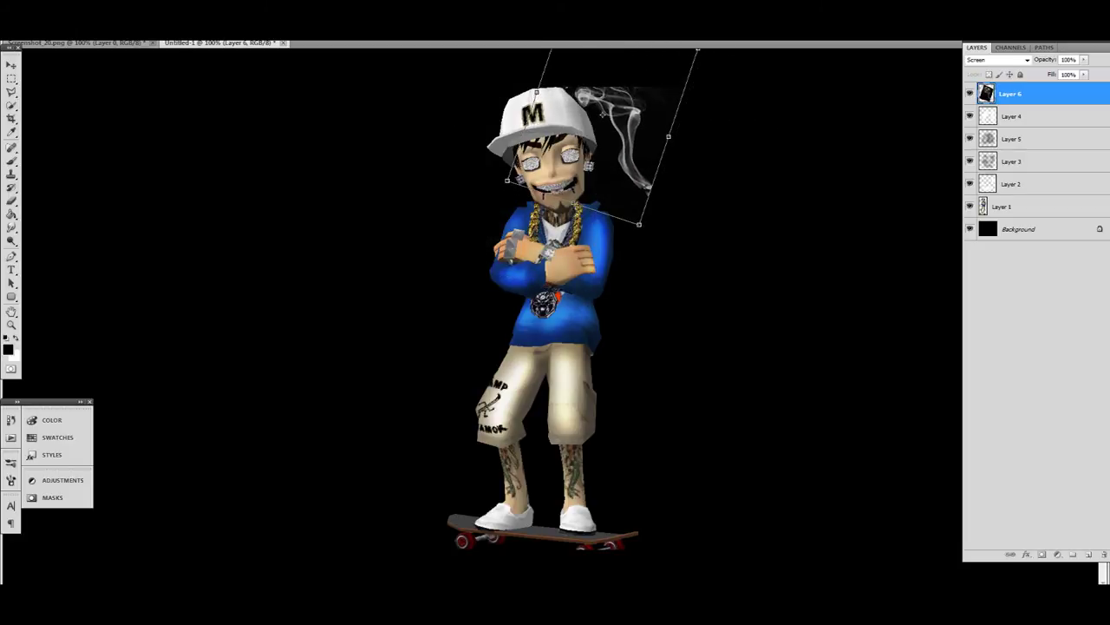
Step: Reposition and rotate the smoke so its trail rises from the character's mouth to the left of the cap, and apply the transform
left_click_drag(604, 113, 506, 113)
left_click_drag(396, 188, 412, 205)
left_click_drag(460, 165, 451, 184)
left_click_drag(408, 222, 545, 249)
left_click_drag(451, 169, 440, 198)
left_click_drag(369, 173, 440, 79)
left_click_drag(454, 131, 466, 99)
left_click_drag(492, 217, 487, 191)
left_click(11, 65)
left_click(495, 226)
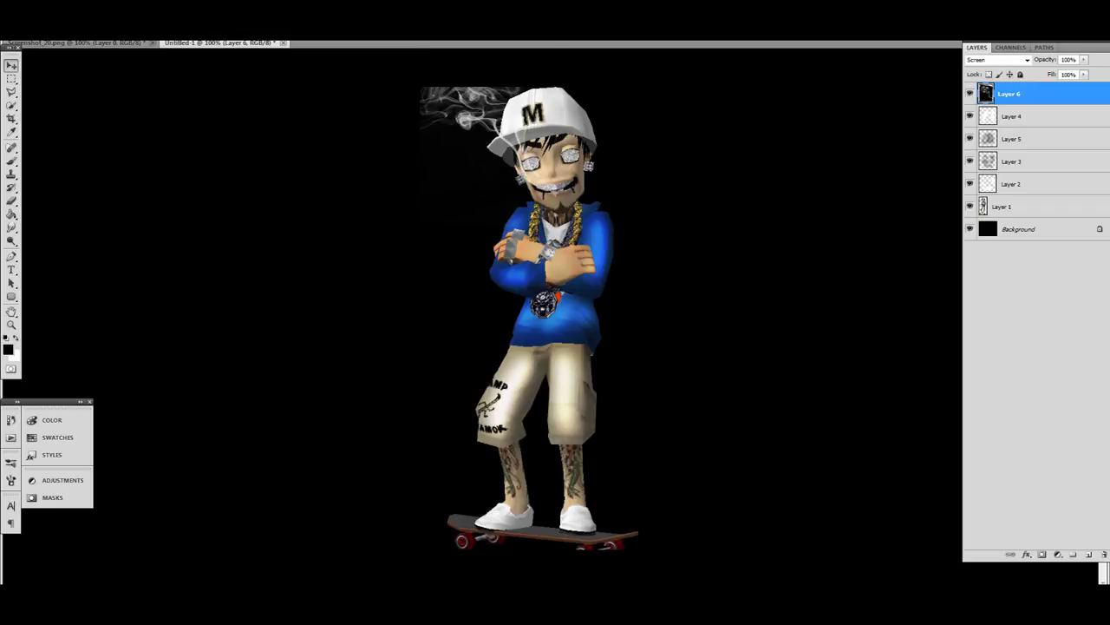
Step: Set the Eraser to a soft round 60 px brush with 0% hardness
left_click(11, 200)
left_click(57, 32)
left_click(81, 160)
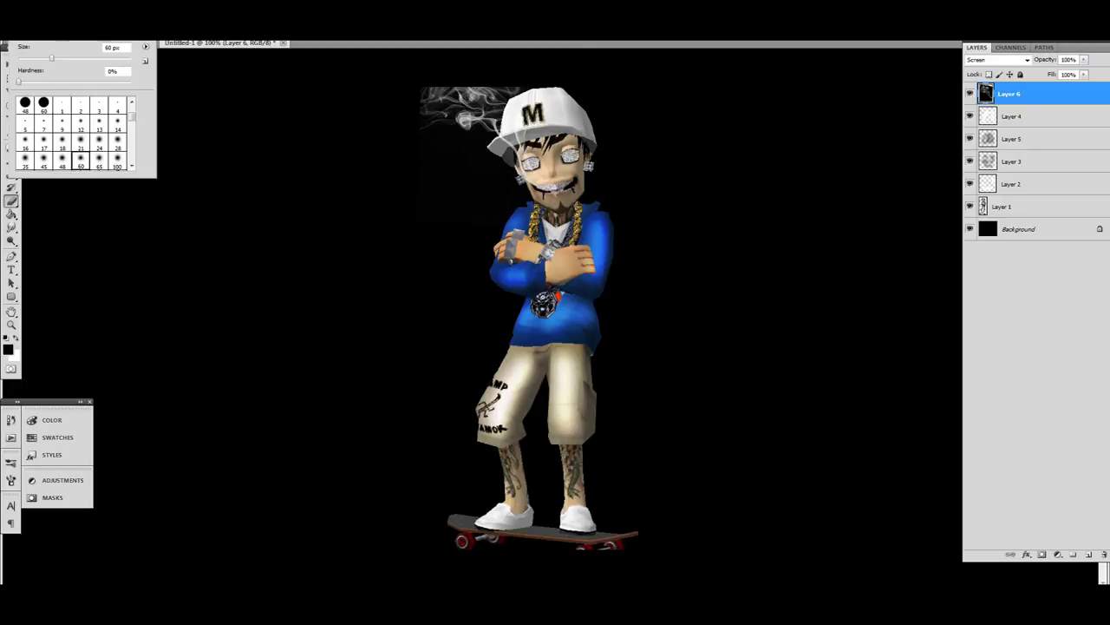
left_click(57, 32)
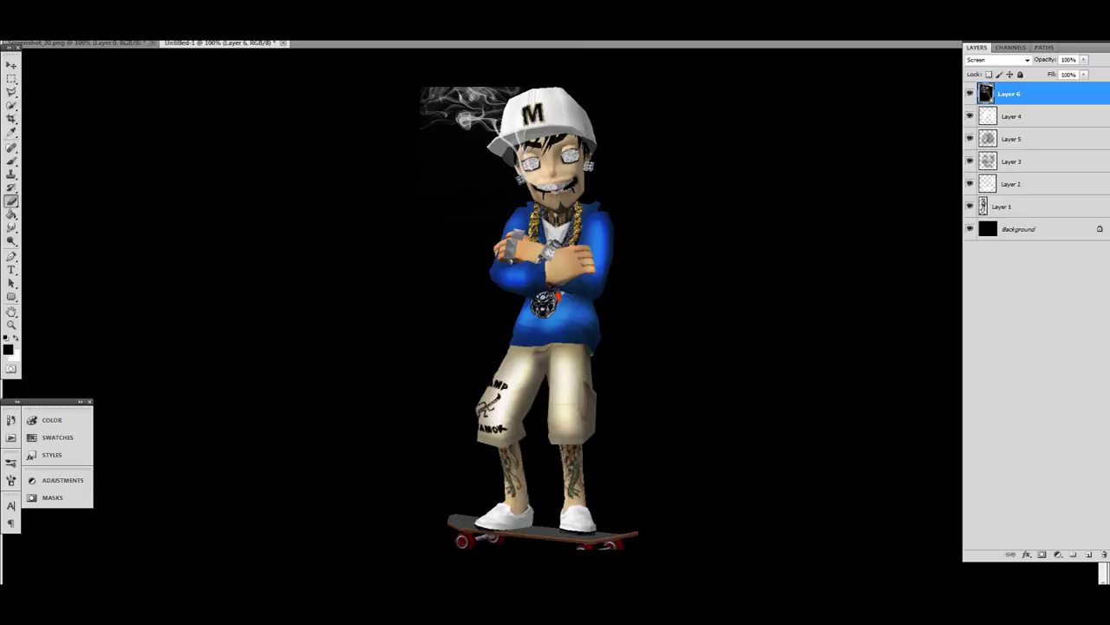
left_click(78, 7)
mouse_move(103, 37)
key("Return")
left_click_drag(180, 245, 180, 253)
key("Return")
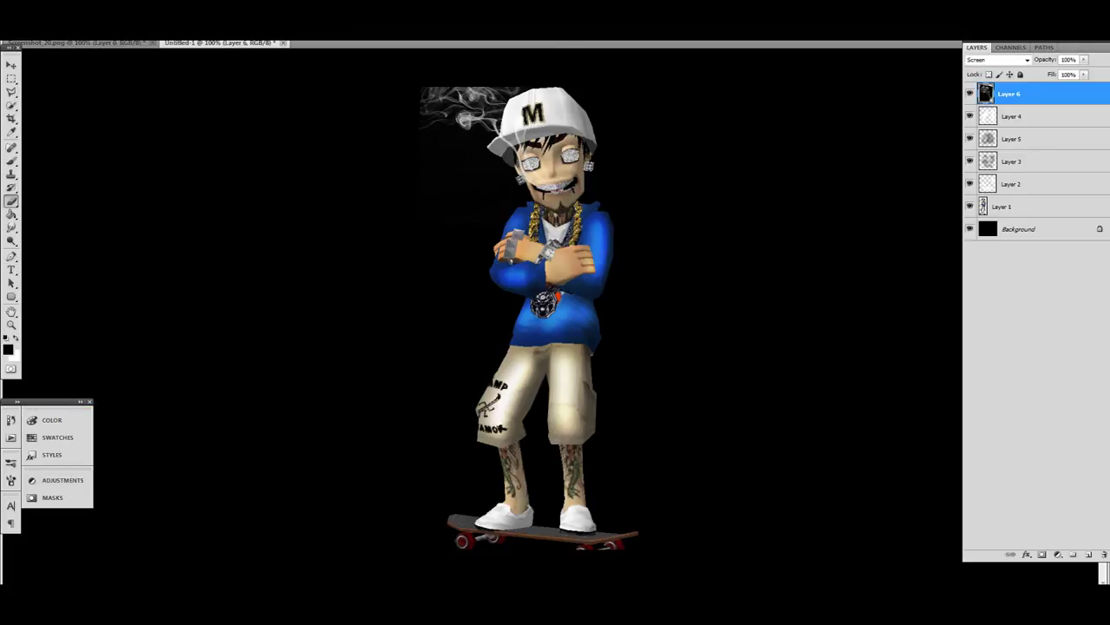
Step: Duplicate the character layer, Layer 1, within the same document under the default copy name
left_click(1024, 206)
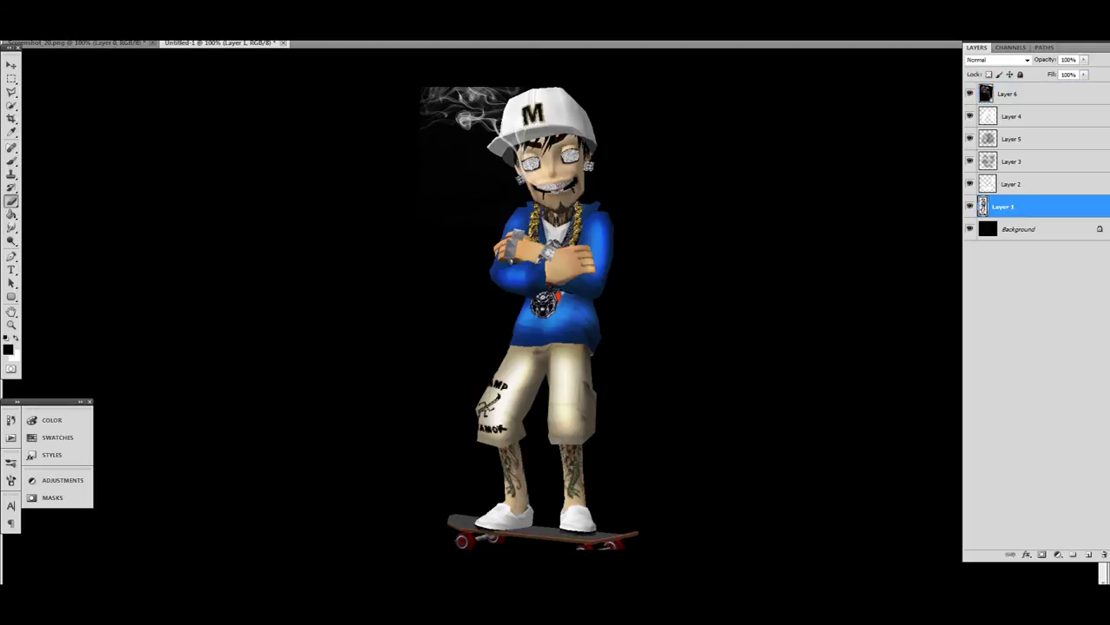
right_click(984, 205)
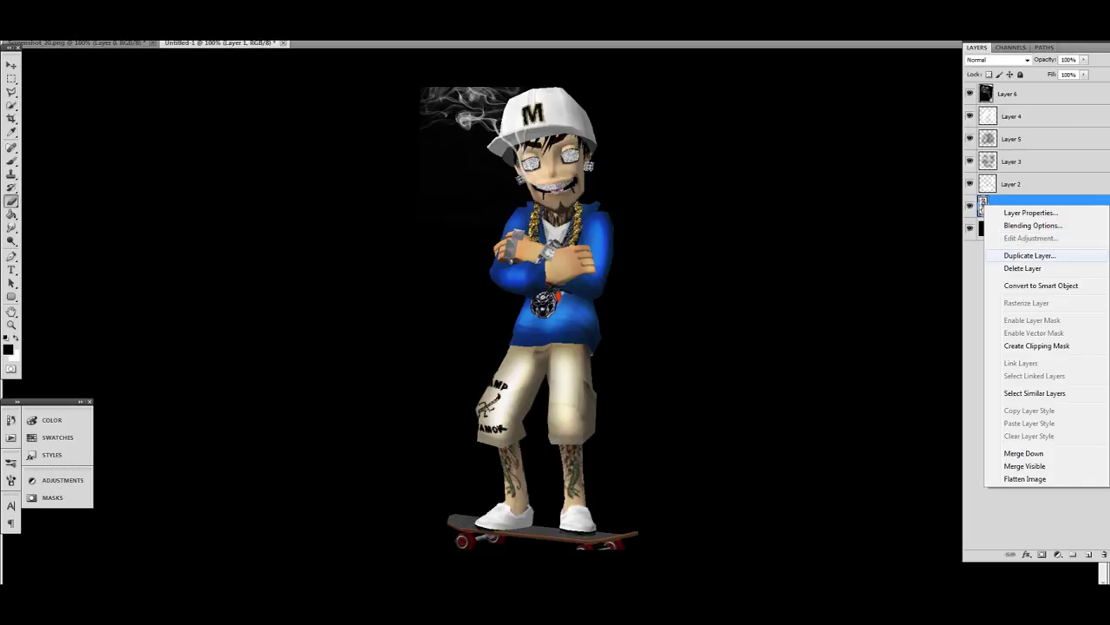
left_click(1029, 255)
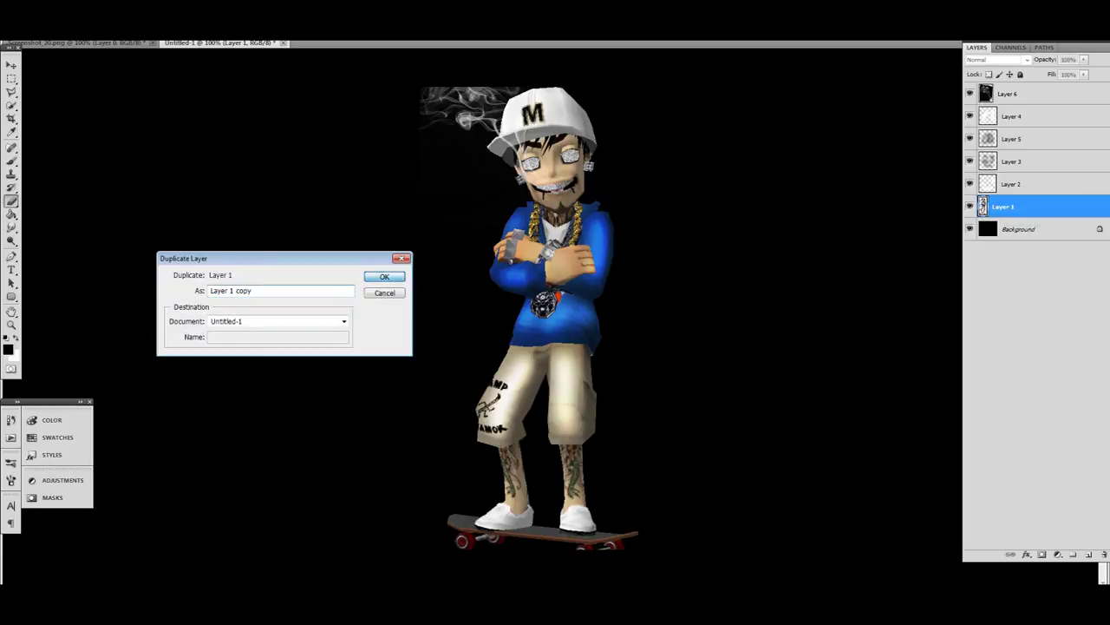
key("Return")
Step: Shift the original Layer 1 beneath the copy about 40 px to the right
left_click(1032, 229)
key("v")
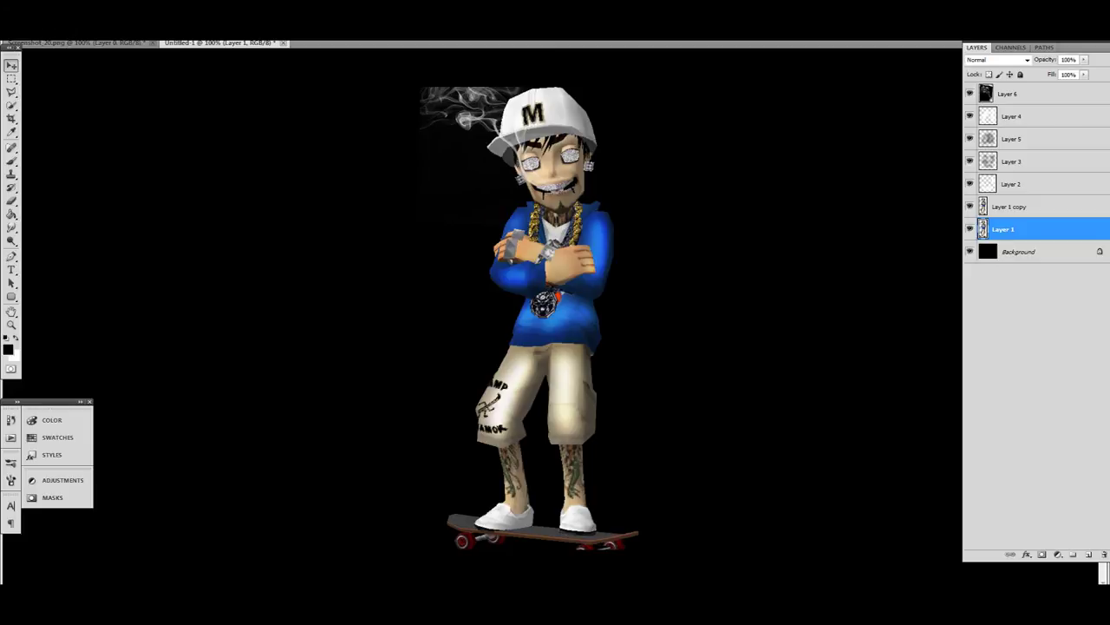
key("shift+Right")
key("shift+Right")
key("shift+Right")
key("shift+Right")
key("shift+Right")
key("shift+Right")
key("shift+Left")
key("shift+Left")
Step: Apply a Motion Blur to the shifted Layer 1 with an angle of 0° and a distance of 94 pixels
left_click(162, 10)
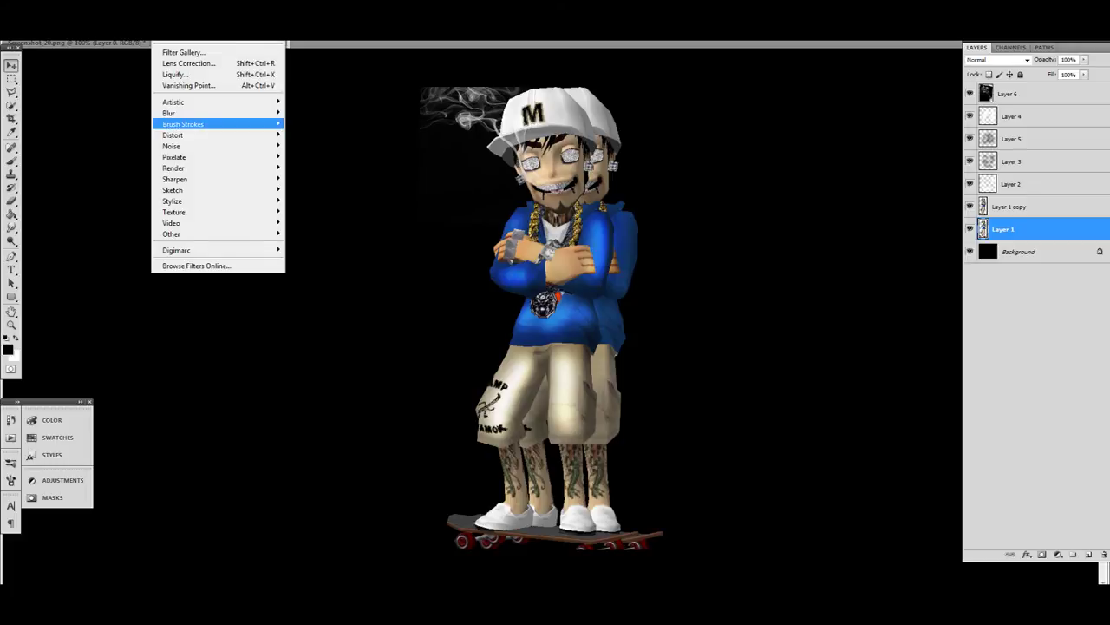
mouse_move(217, 113)
key("Down")
key("Down")
key("Down")
key("Down")
key("Down")
key("Down")
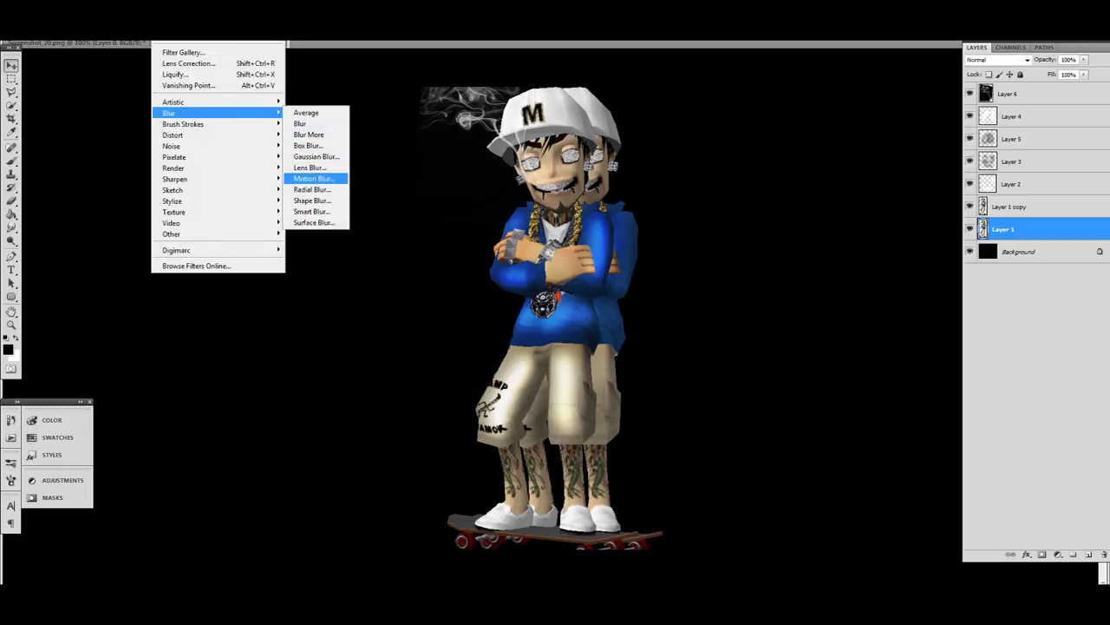
left_click(314, 179)
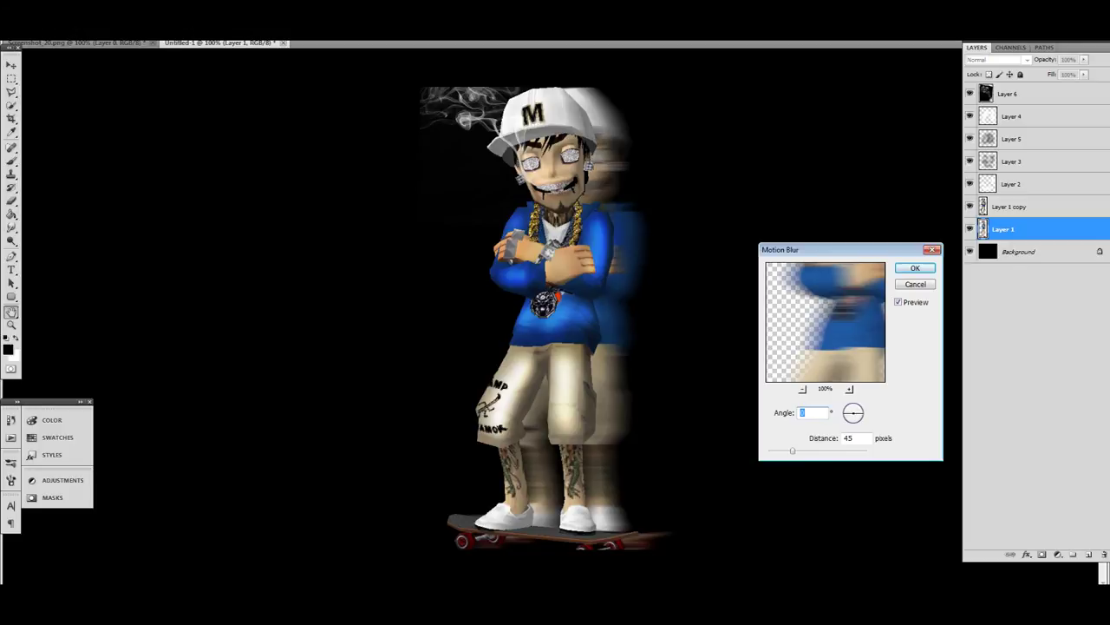
left_click_drag(793, 451, 808, 451)
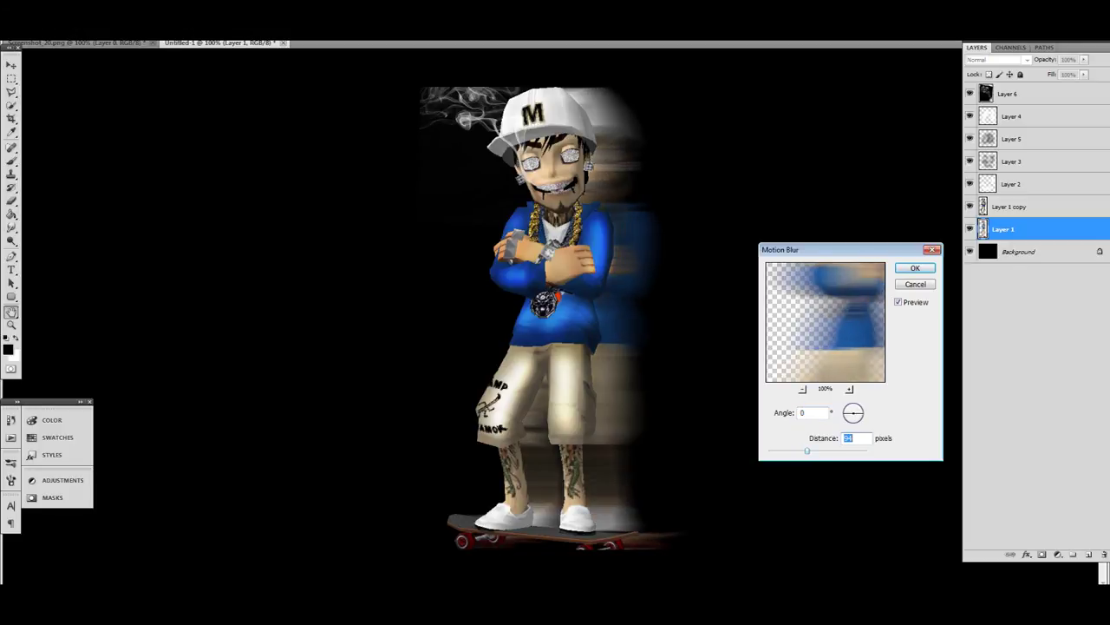
key("Return")
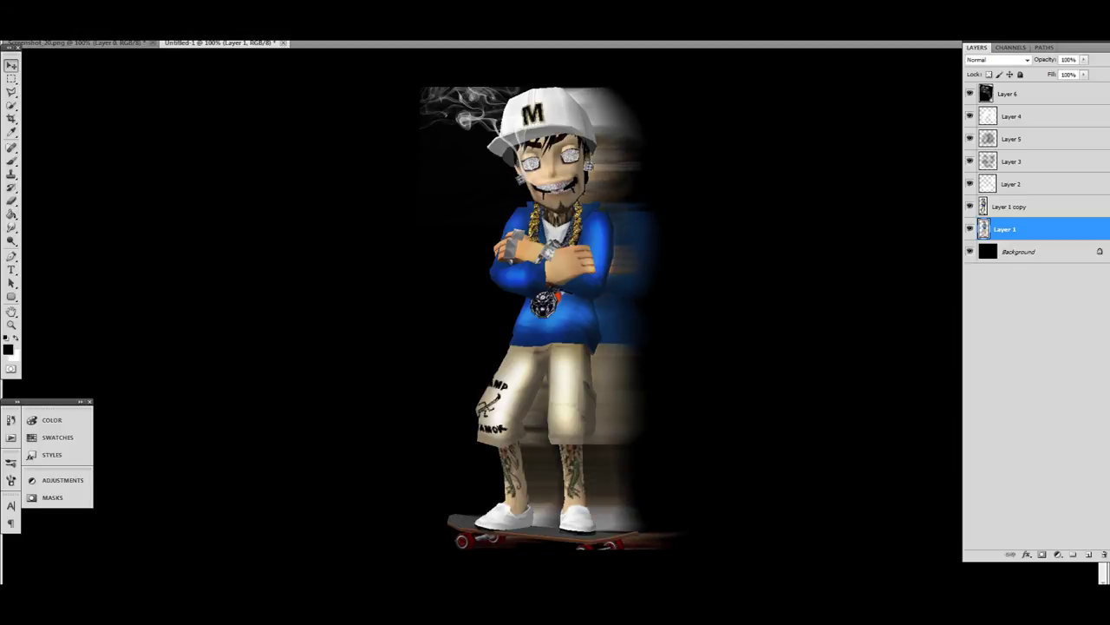
Step: Try several blend modes on the blurred character layer and return it to Normal
left_click(999, 60)
left_click(996, 182)
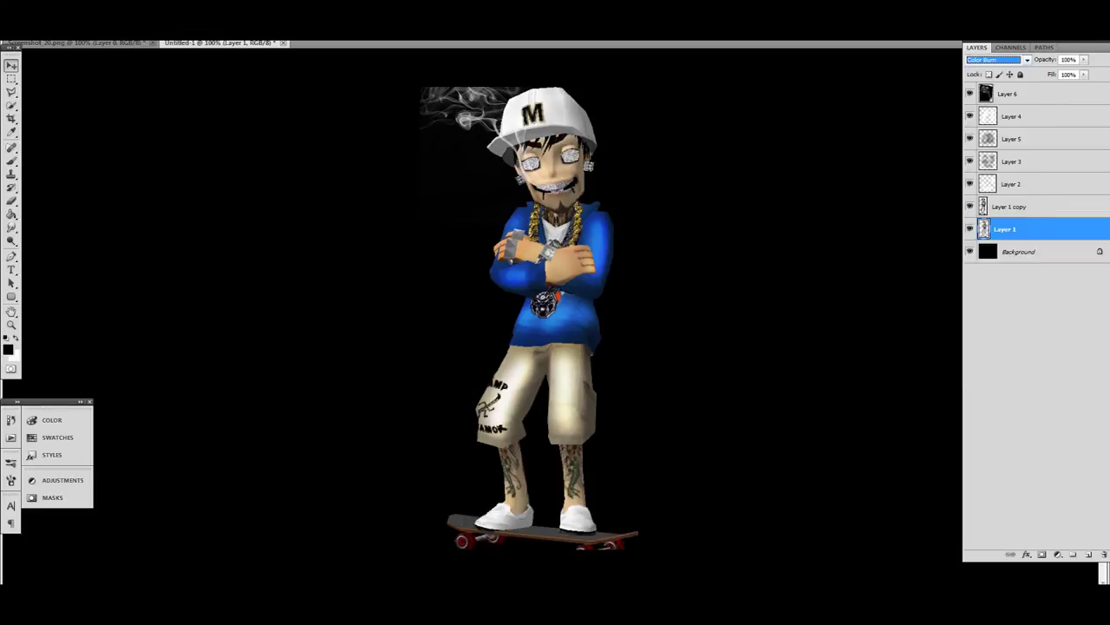
key("Up")
key("Down")
key("Down")
key("Down")
key("Down")
key("Down")
key("Down")
key("Down")
key("Down")
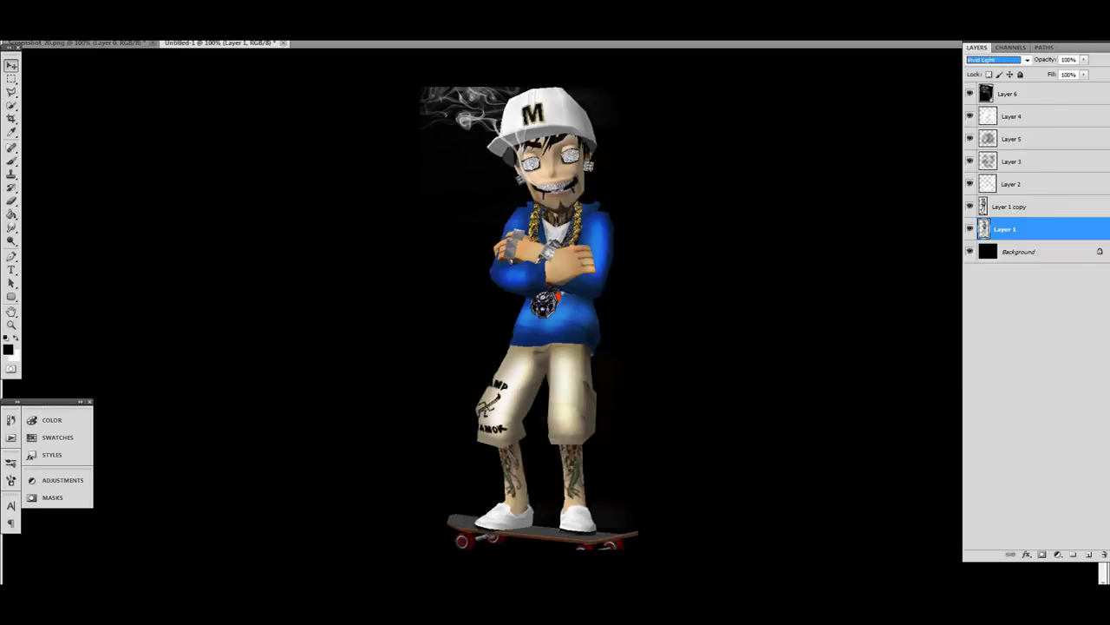
key("Up")
key("Up")
key("Up")
key("Up")
key("Up")
key("Up")
key("Up")
key("Up")
key("Up")
key("Up")
key("Up")
key("Up")
key("Up")
key("Up")
key("Up")
key("Up")
key("Up")
key("Up")
key("Up")
key("Up")
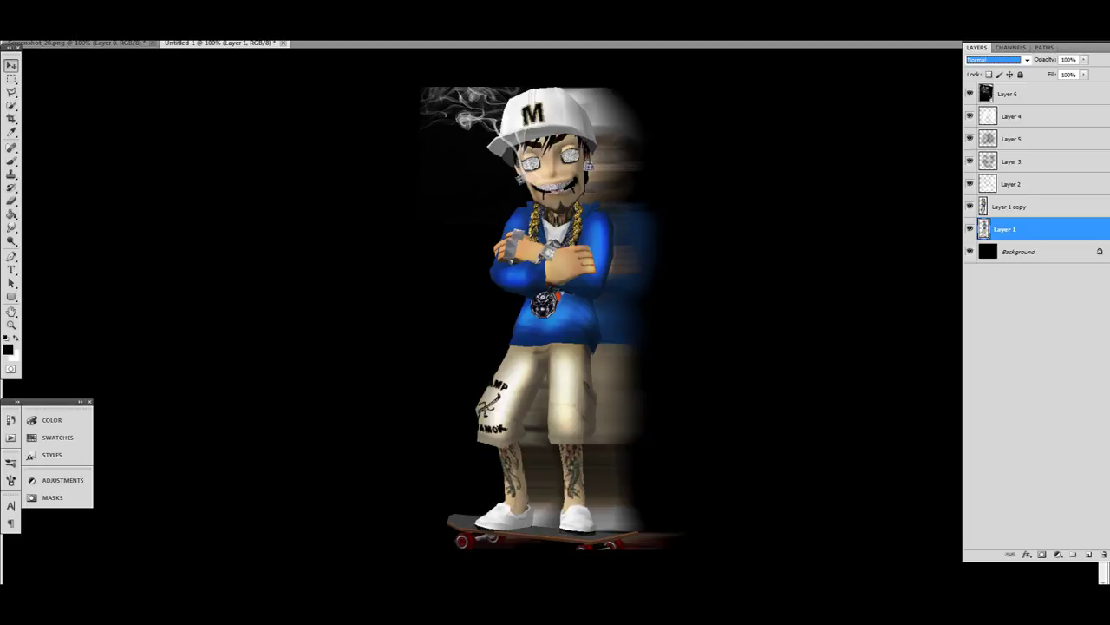
Step: Lower the blurred character layer's opacity to 60%
left_click(1084, 59)
left_click_drag(1086, 73, 1059, 73)
key("Return")
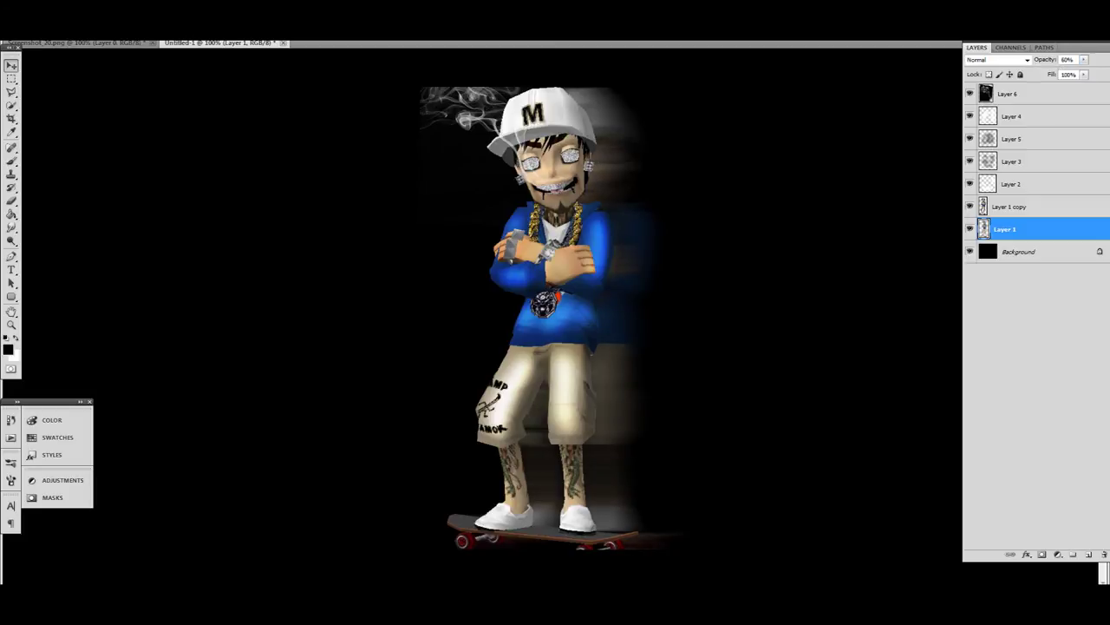
Step: Add a new layer above the smoke layer and fill it with orange #e88b26
left_click(1008, 94)
key("ctrl+shift+n")
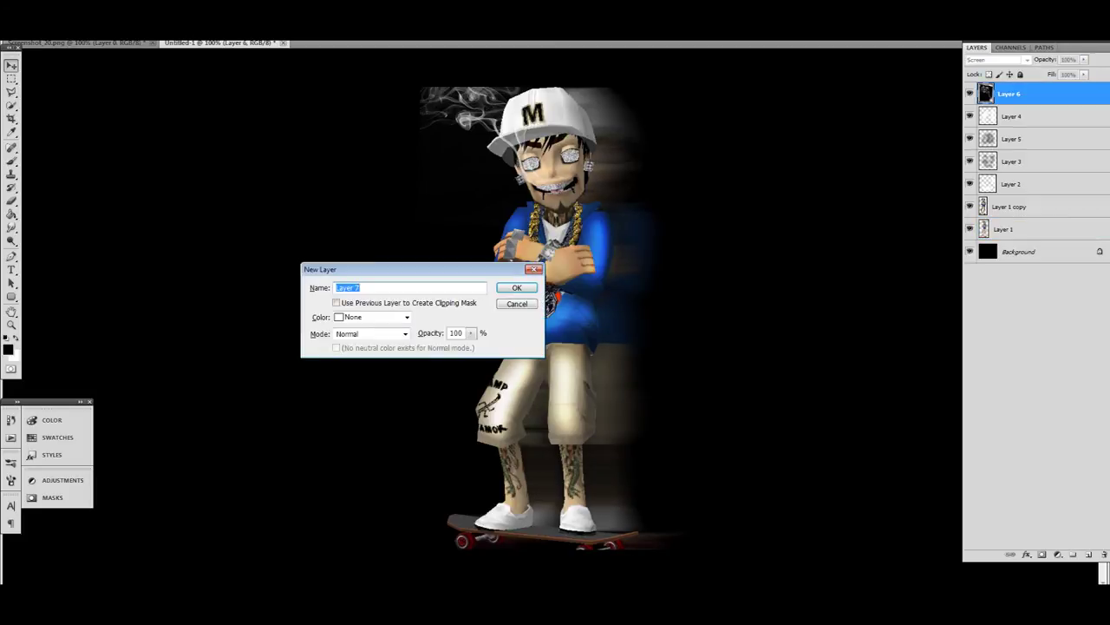
key("Return")
key("b")
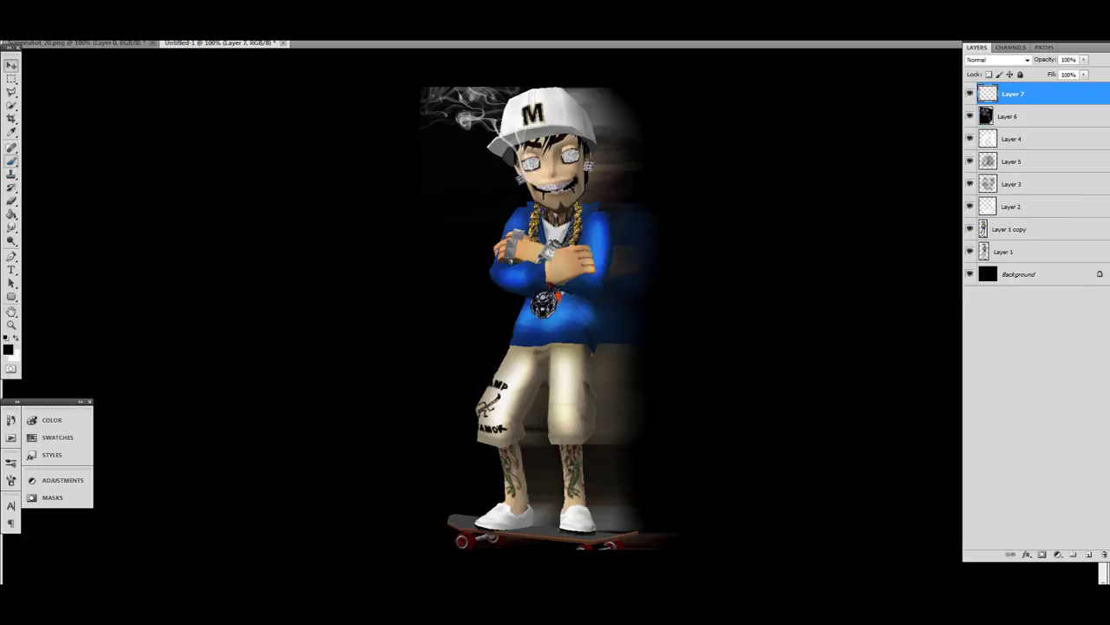
left_click(11, 214)
left_click(8, 349)
left_click(362, 421)
left_click(324, 321)
left_click(324, 301)
left_click(466, 280)
left_click(469, 282)
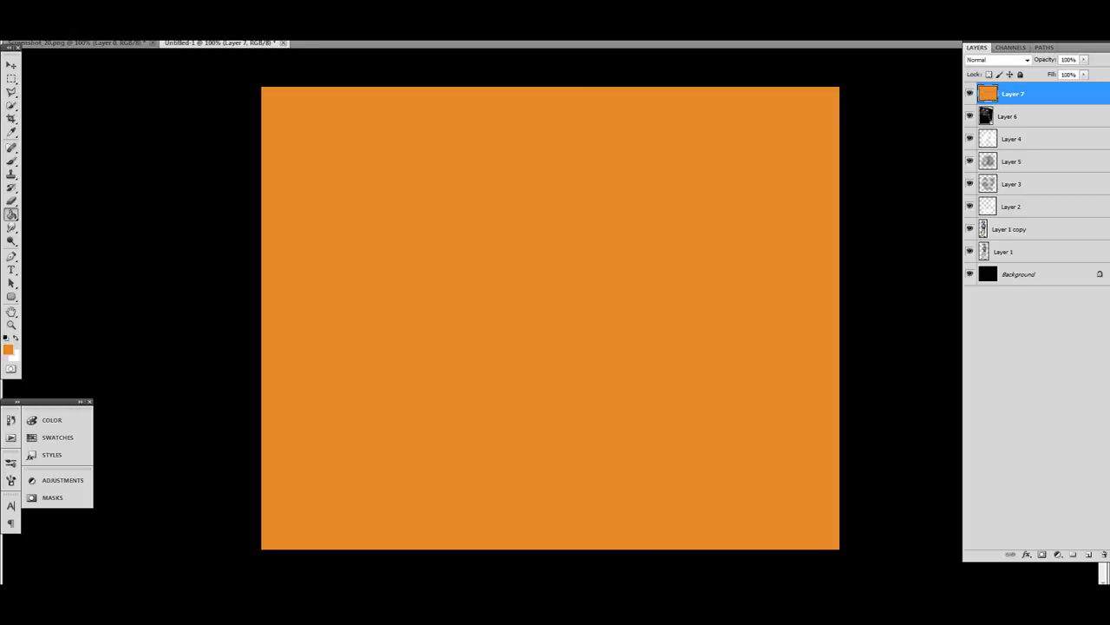
Step: Set the orange fill layer's blend mode to Soft Light and its opacity to 64%
left_click(997, 59)
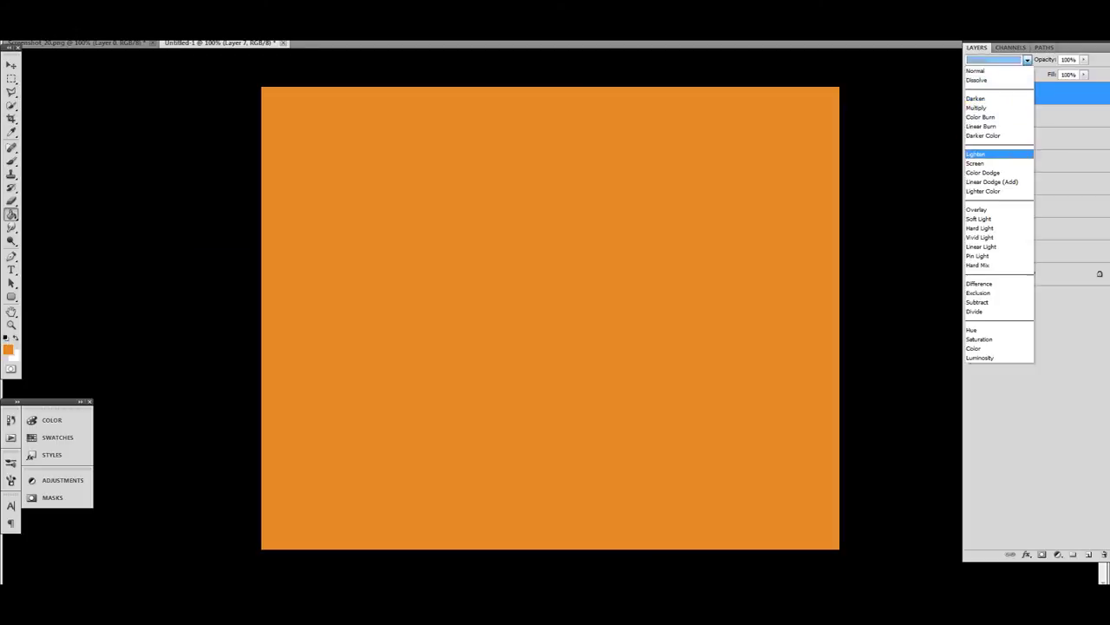
left_click(991, 151)
key("Down")
key("Down")
key("Down")
key("Down")
key("Down")
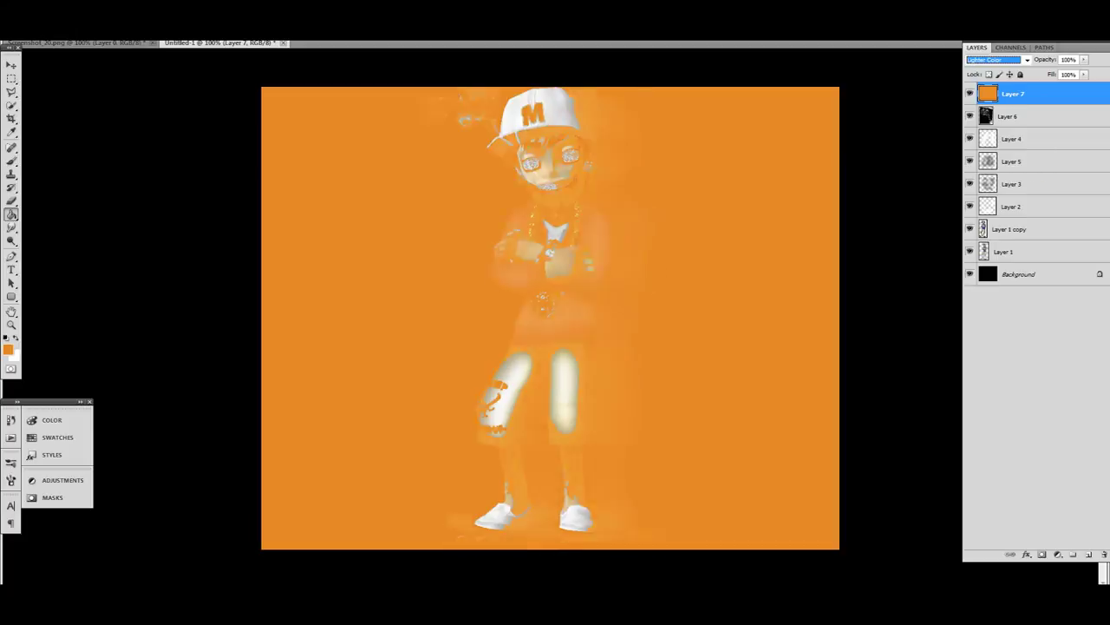
key("Down")
key("Up")
key("Down")
key("Up")
key("Down")
key("Down")
key("Up")
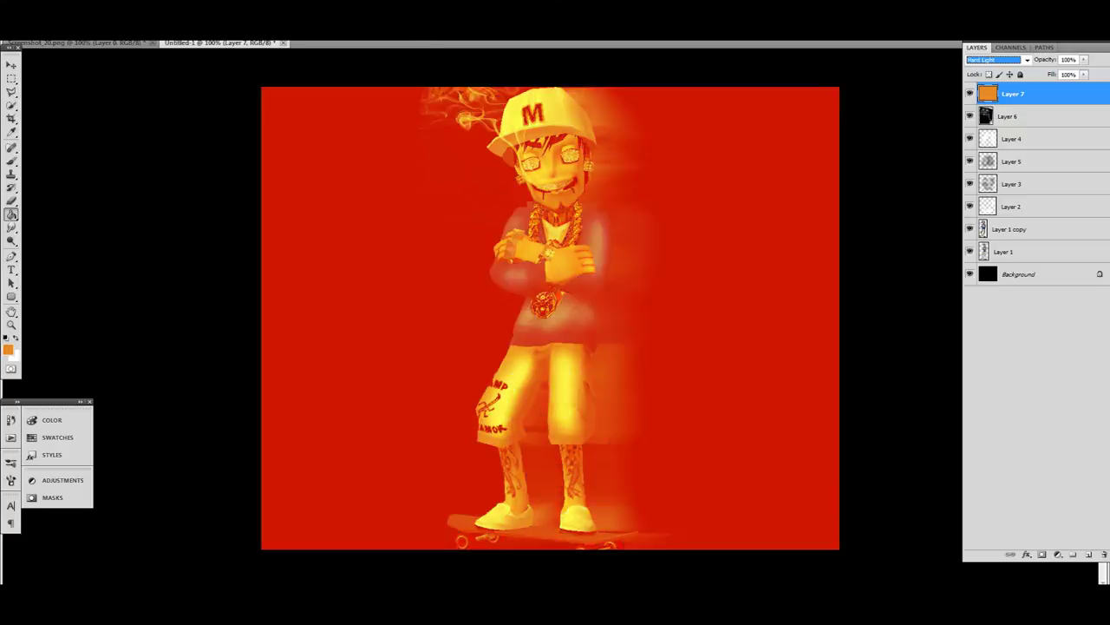
key("Up")
key("Up")
key("Down")
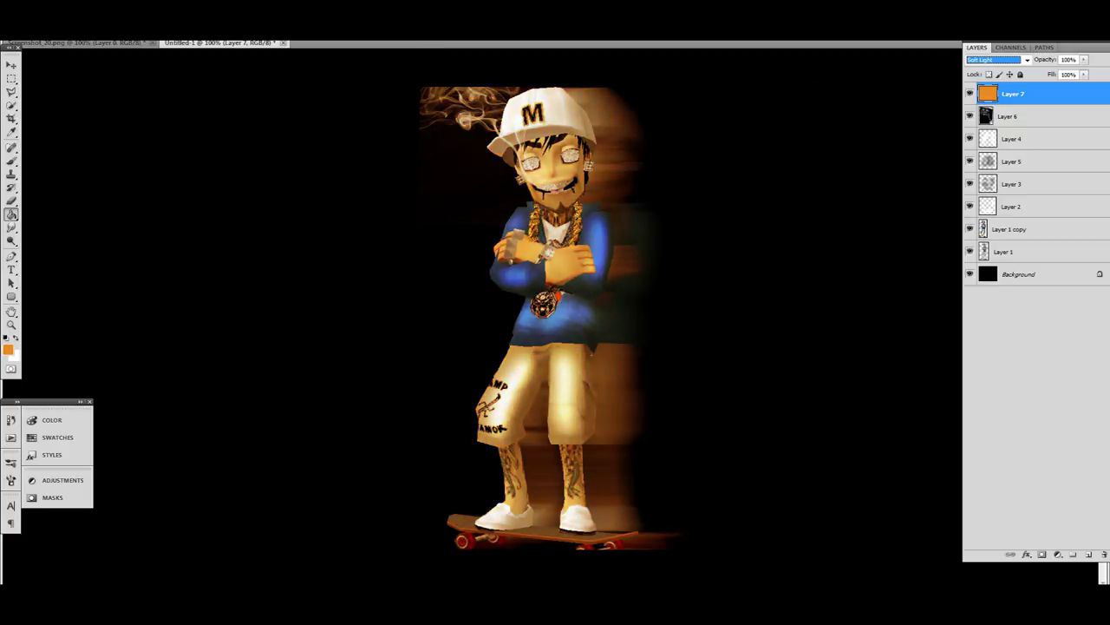
left_click_drag(1083, 59, 1063, 72)
Step: Add a new layer above the orange fill layer and set the foreground colour to blue #0d08f0
key("ctrl+shift+n")
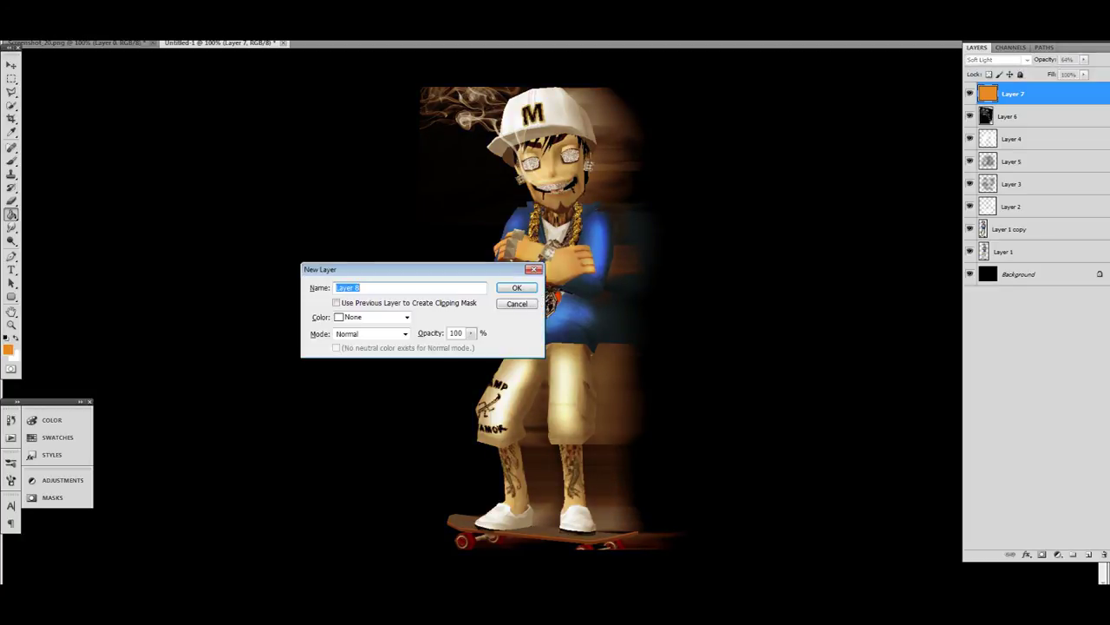
key("Return")
left_click(8, 349)
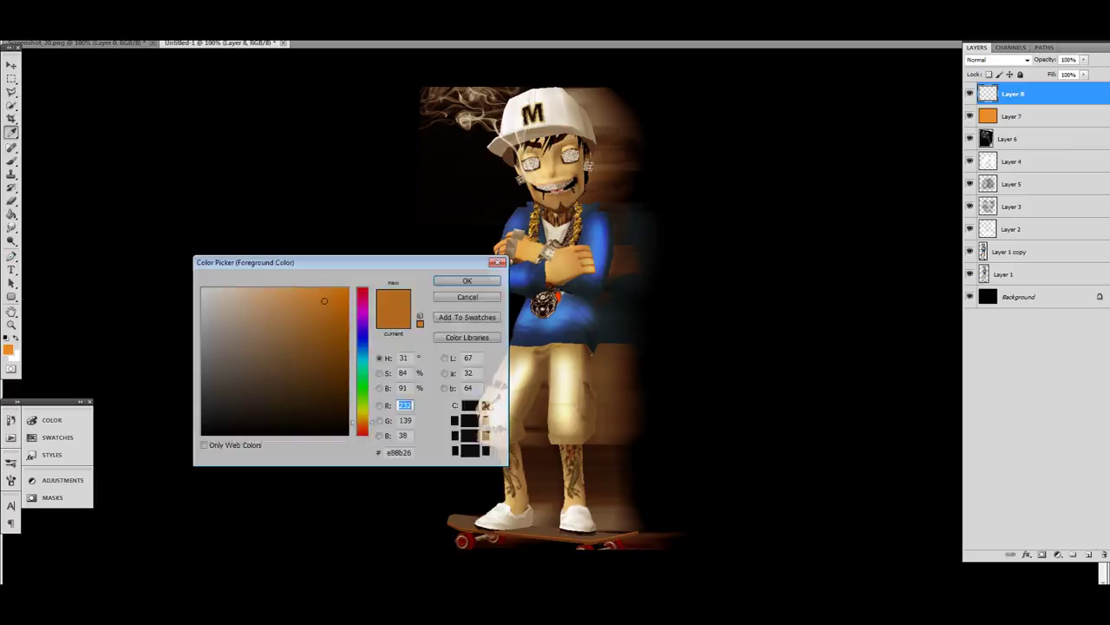
left_click(363, 336)
left_click_drag(342, 303, 344, 296)
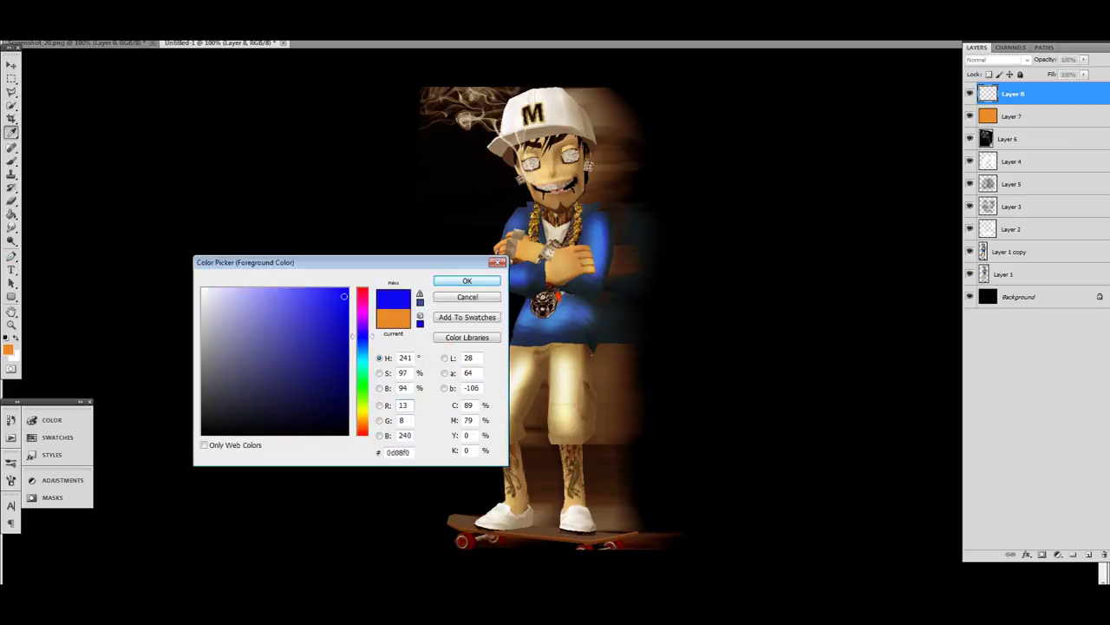
key("Return")
Step: Paint a broad diagonal blue band across the character and background with a soft 300 px brush
key("b")
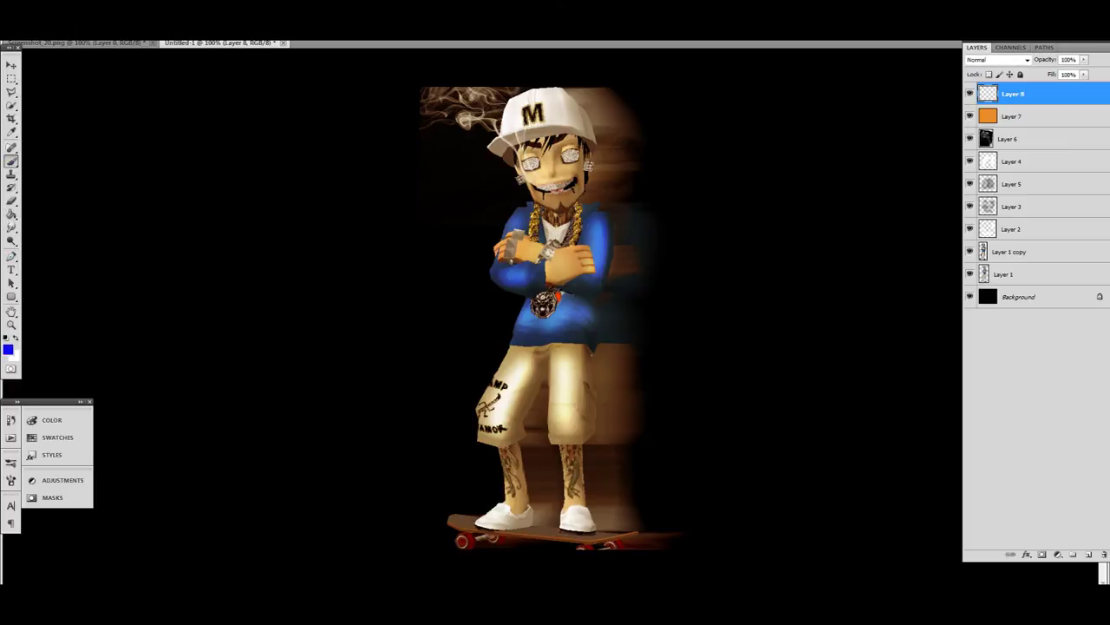
left_click(52, 33)
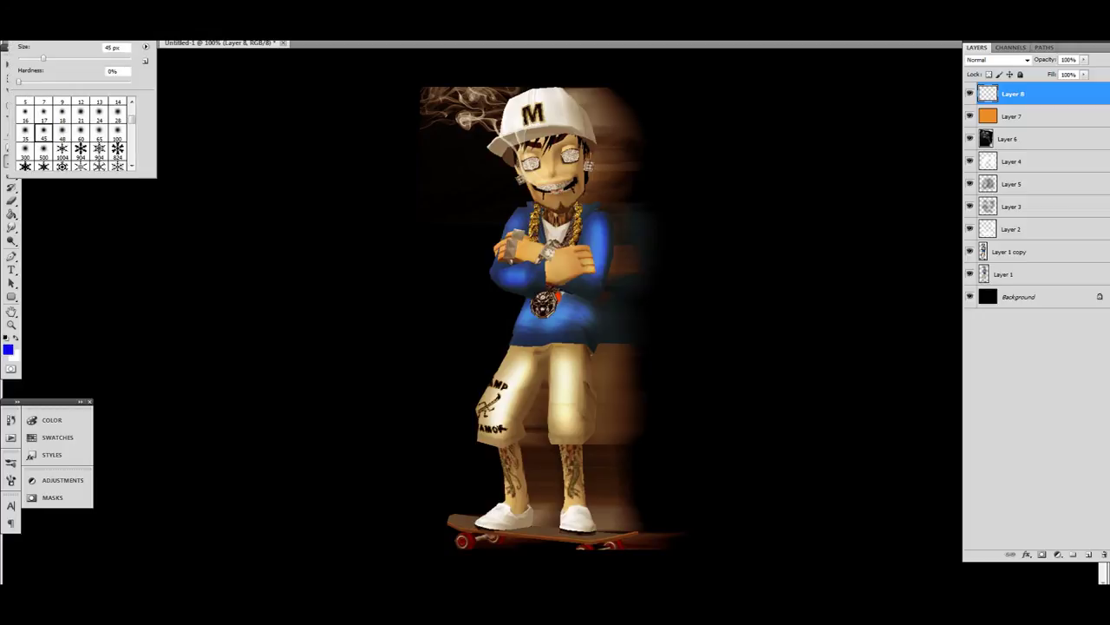
left_click(25, 150)
mouse_move(681, 158)
left_mouse_down()
mouse_move(303, 313)
mouse_move(286, 330)
mouse_move(763, 200)
mouse_move(790, 183)
mouse_move(646, 156)
left_mouse_up()
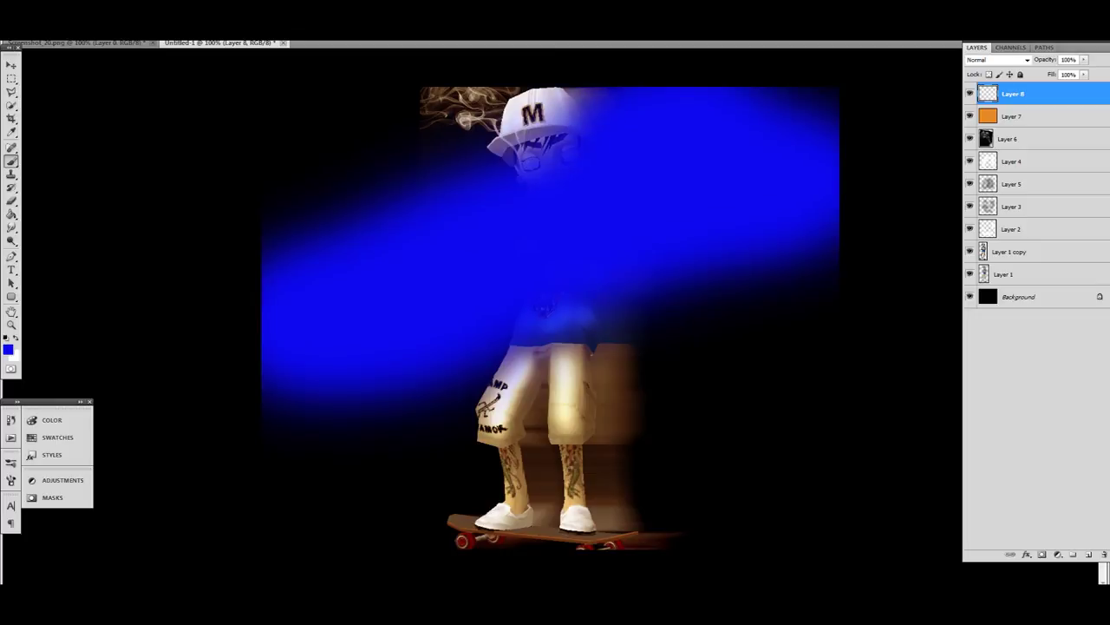
Step: Apply a Gaussian Blur with a radius of 119.9 pixels to the painted blue layer
left_click(185, 8)
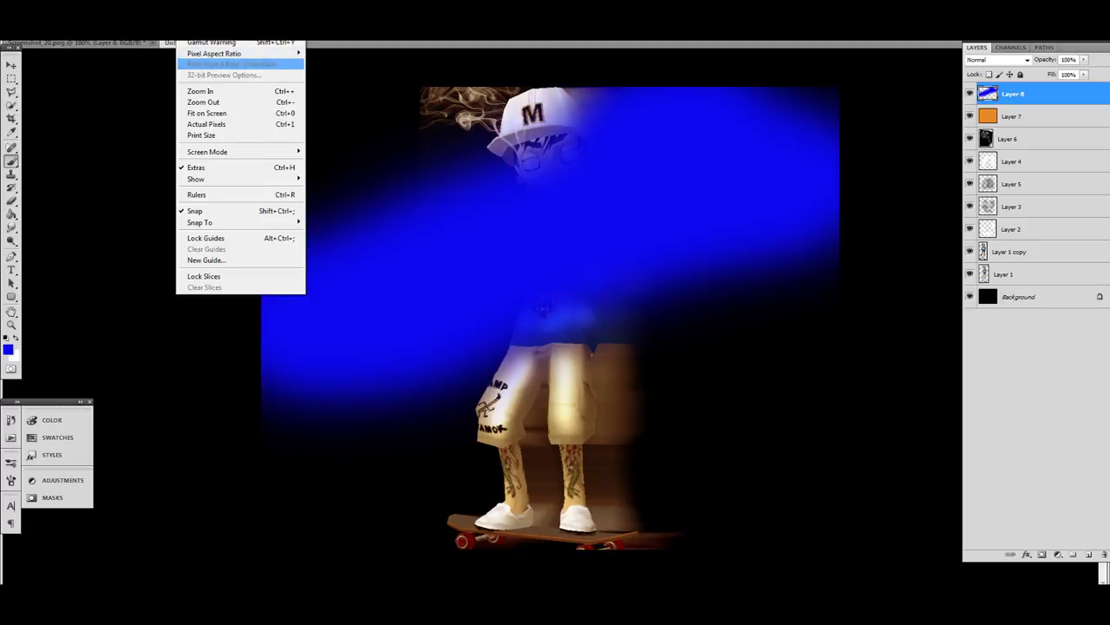
mouse_move(160, 8)
mouse_move(170, 112)
left_click(316, 156)
left_click_drag(258, 344, 308, 345)
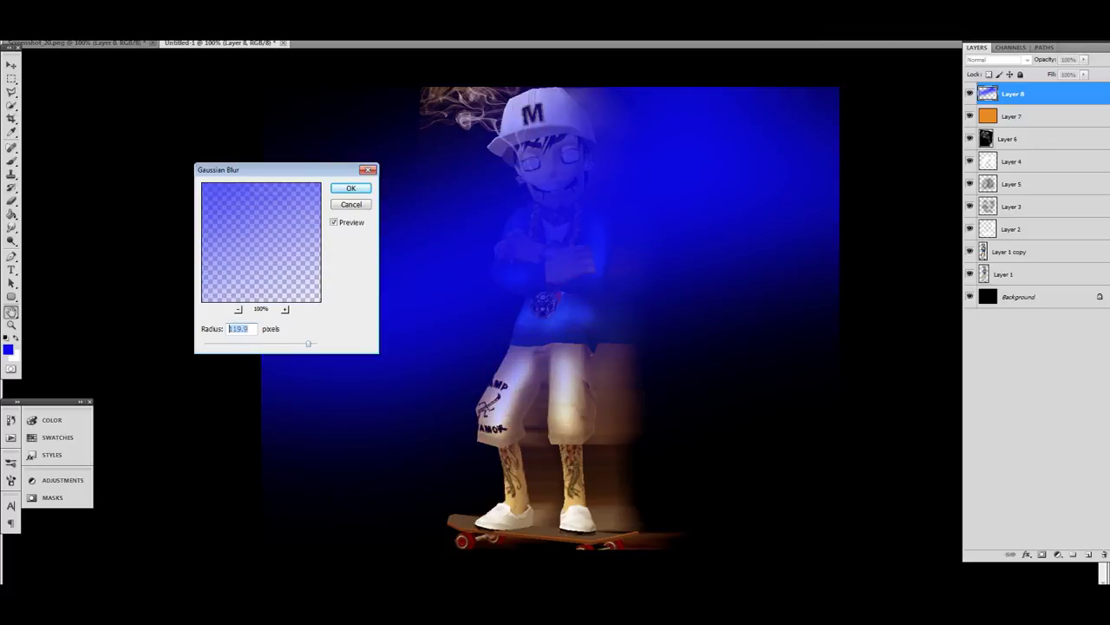
left_click(350, 188)
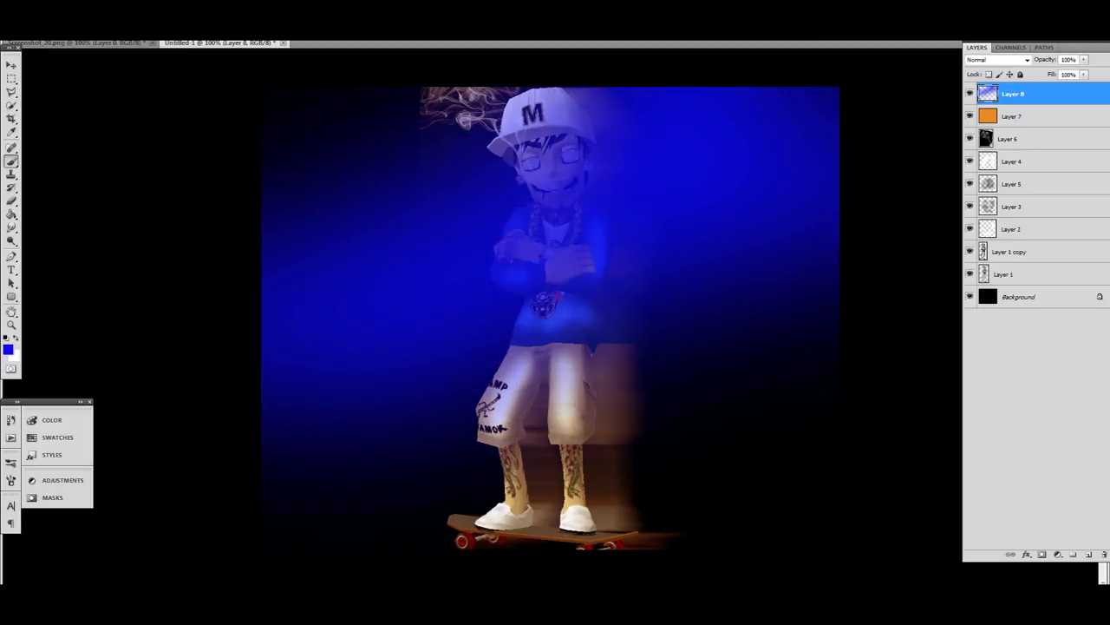
Step: Compare different blend modes on the blurred blue layer and settle on Soft Light
left_click(1008, 60)
left_click(978, 108)
key("Down")
key("Down")
key("Down")
key("Down")
key("Down")
key("Down")
key("Up")
key("Up")
key("Down")
key("Down")
key("Down")
key("Down")
key("Down")
key("Down")
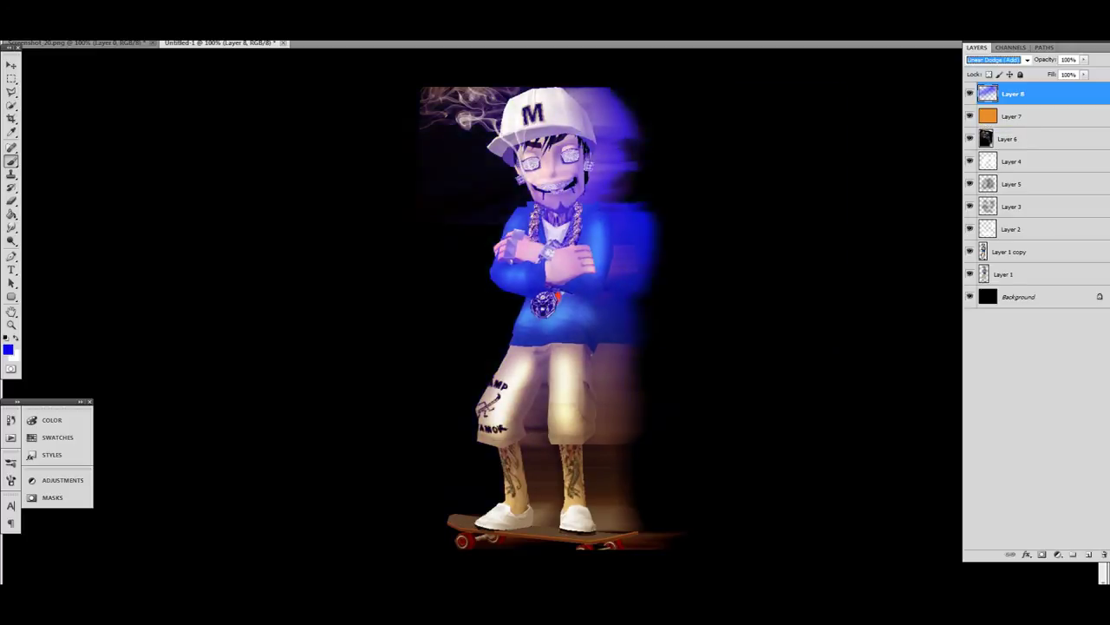
key("Down")
key("Down")
key("Down")
key("Down")
key("Down")
key("Down")
key("Down")
key("Down")
key("Down")
key("Down")
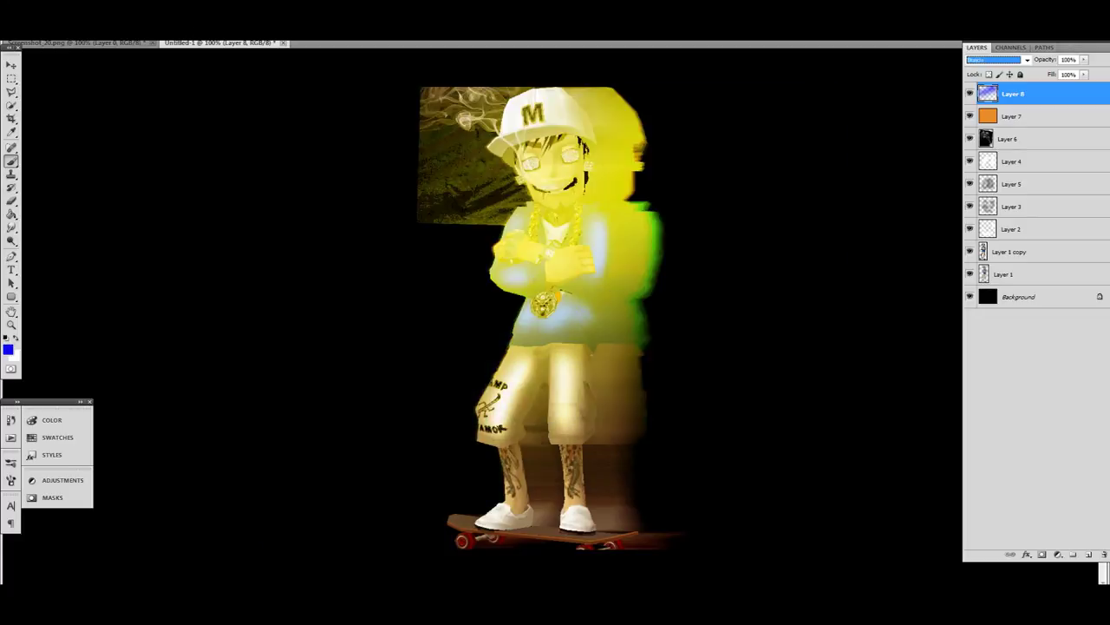
key("Up")
key("Up")
key("Up")
key("Up")
key("Up")
key("Up")
key("Up")
key("Up")
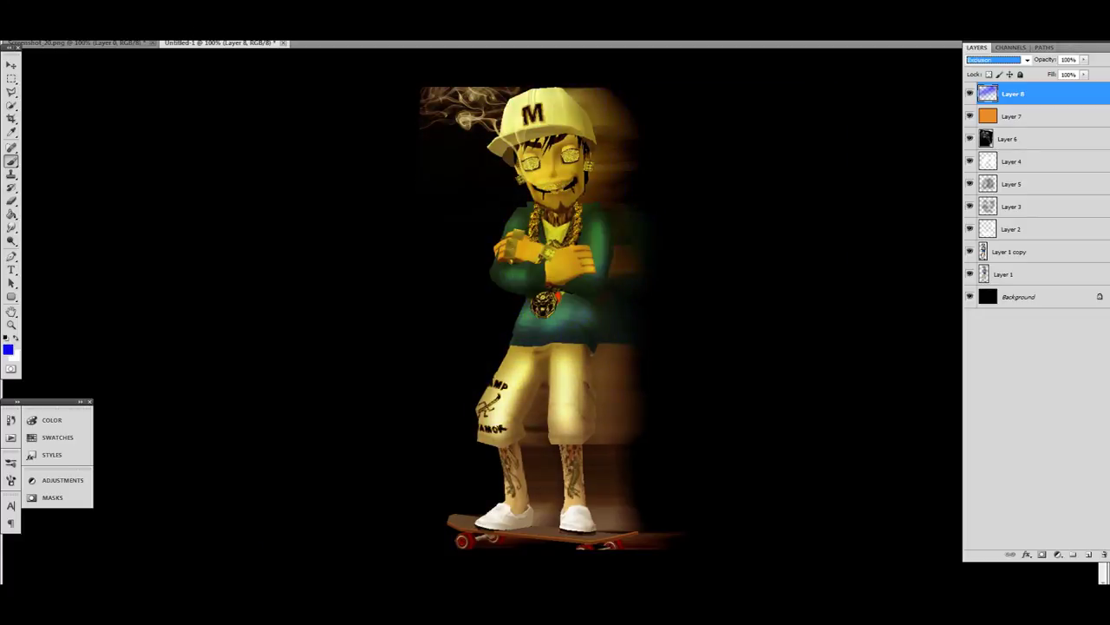
key("Up")
key("Down")
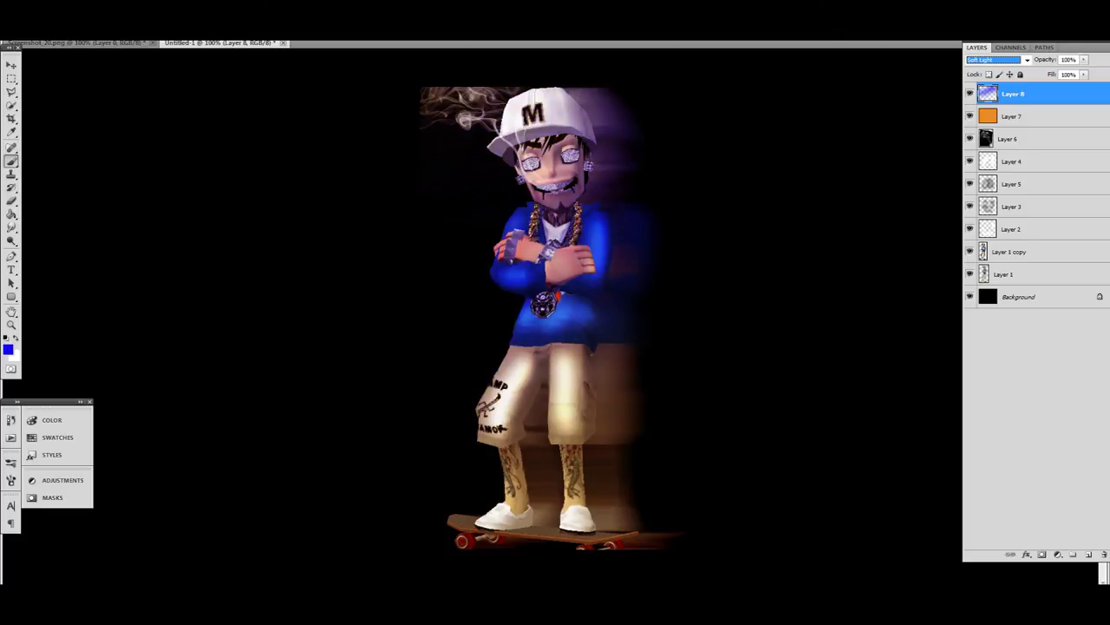
key("Up")
key("Up")
key("Up")
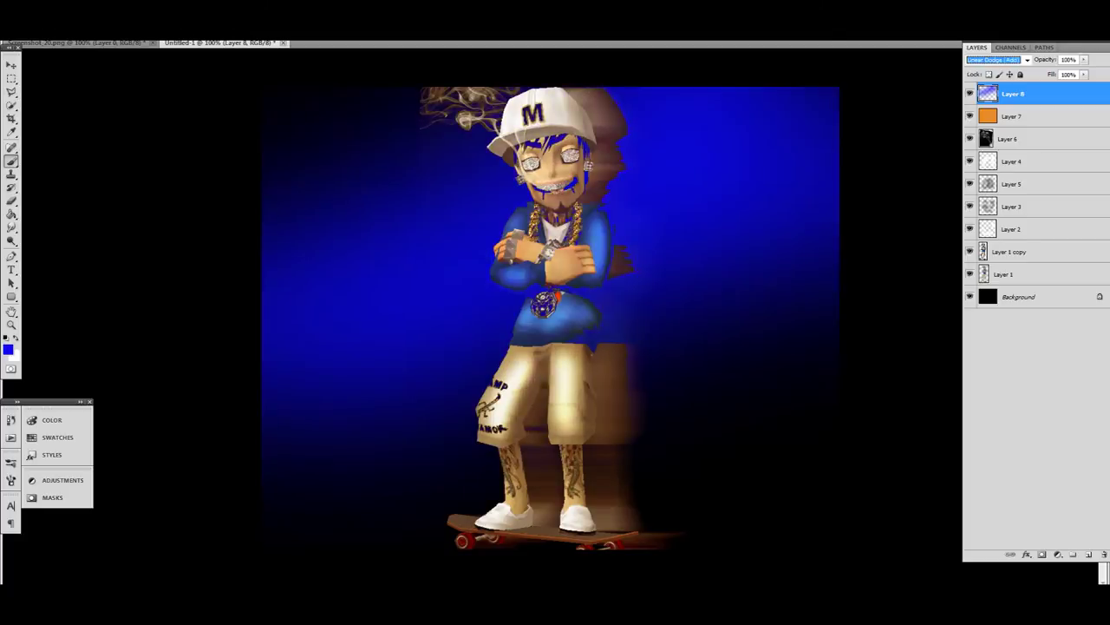
key("Up")
key("Up")
key("Up")
key("Up")
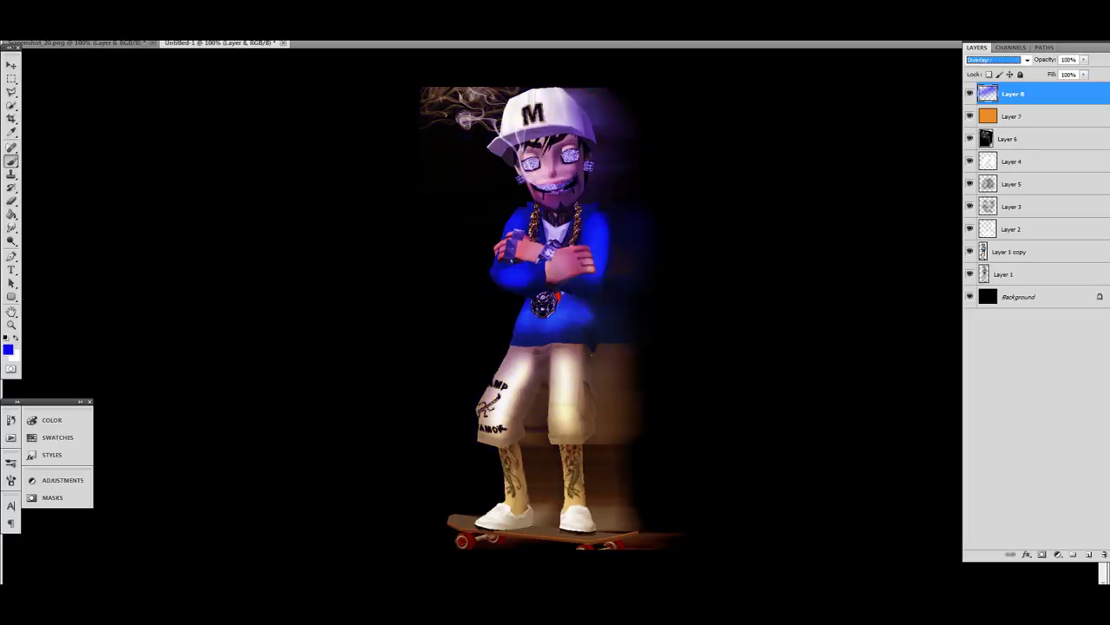
key("Down")
key("Down")
key("Down")
key("Down")
key("Down")
key("Down")
key("Down")
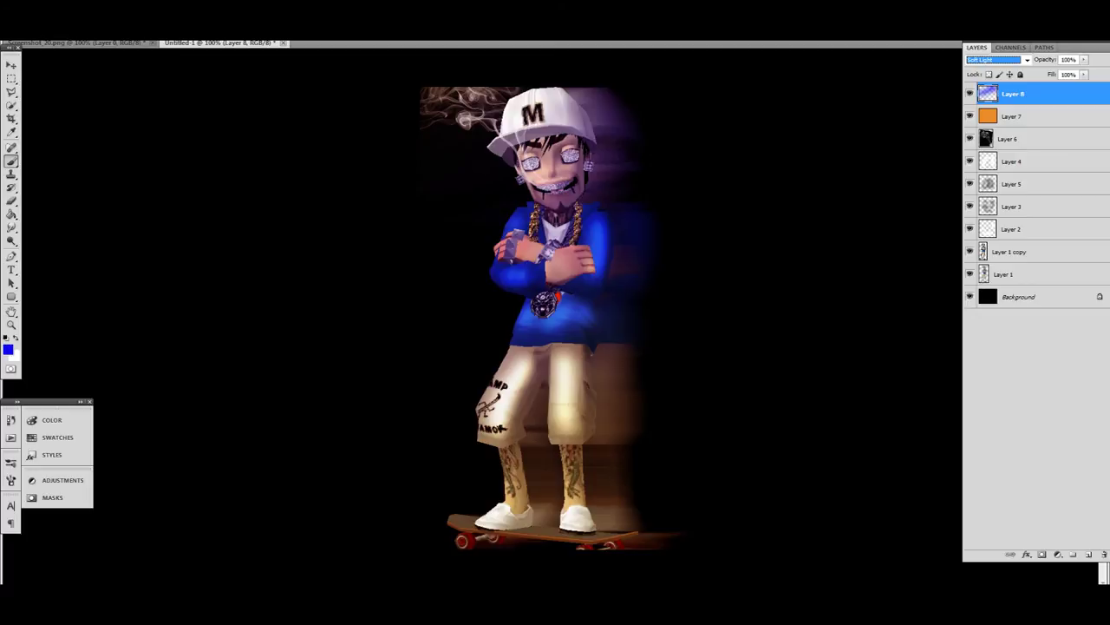
Step: Add an Inner Shadow to Layer 1 copy, with distance 0 px and the Multiply blend mode
mouse_move(195, 598)
left_click(194, 581)
left_click(1011, 252)
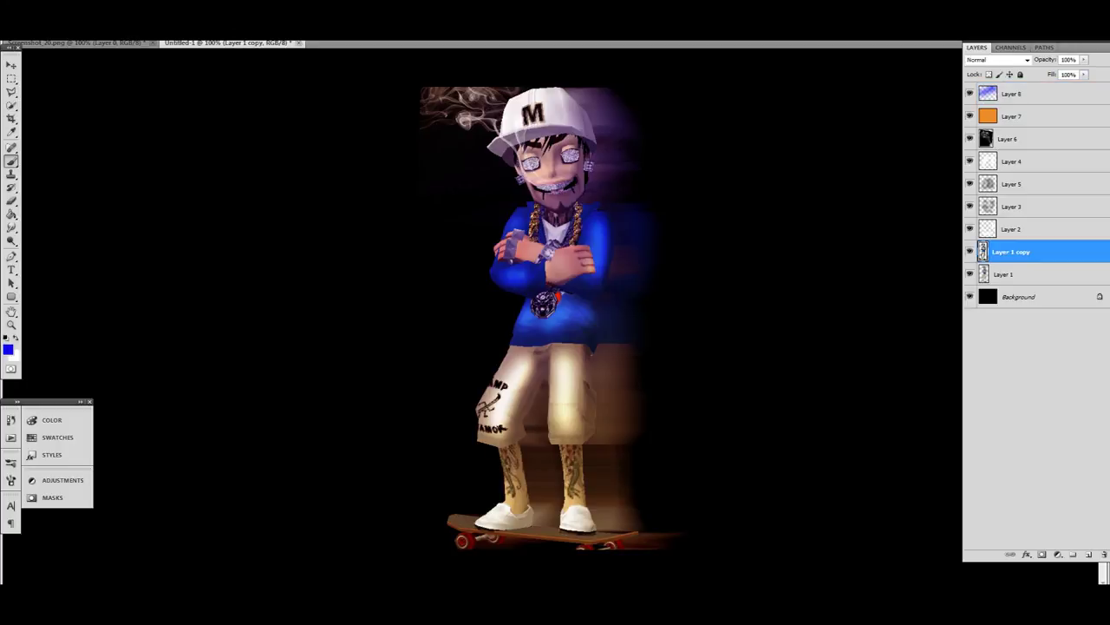
double_click(1052, 252)
left_click_drag(932, 208, 745, 175)
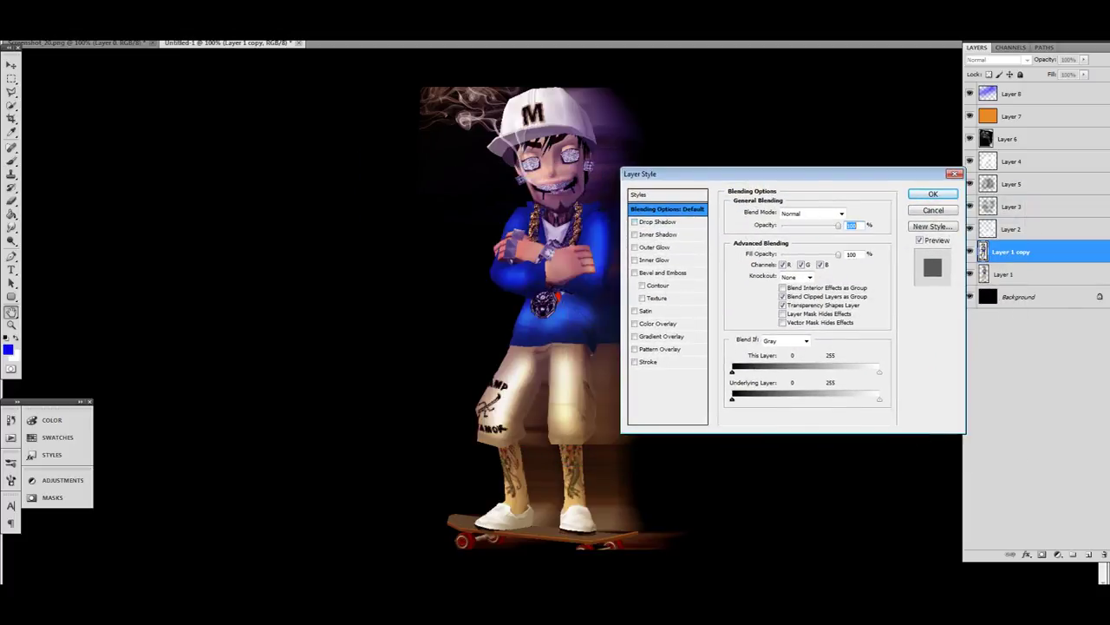
left_click(659, 235)
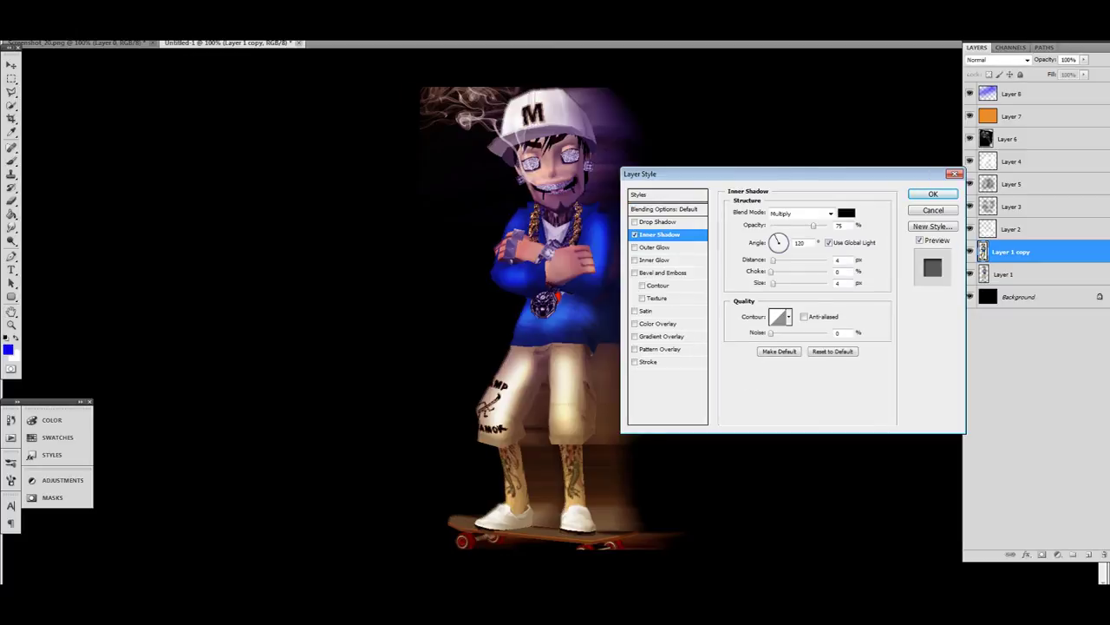
left_click_drag(774, 260, 771, 261)
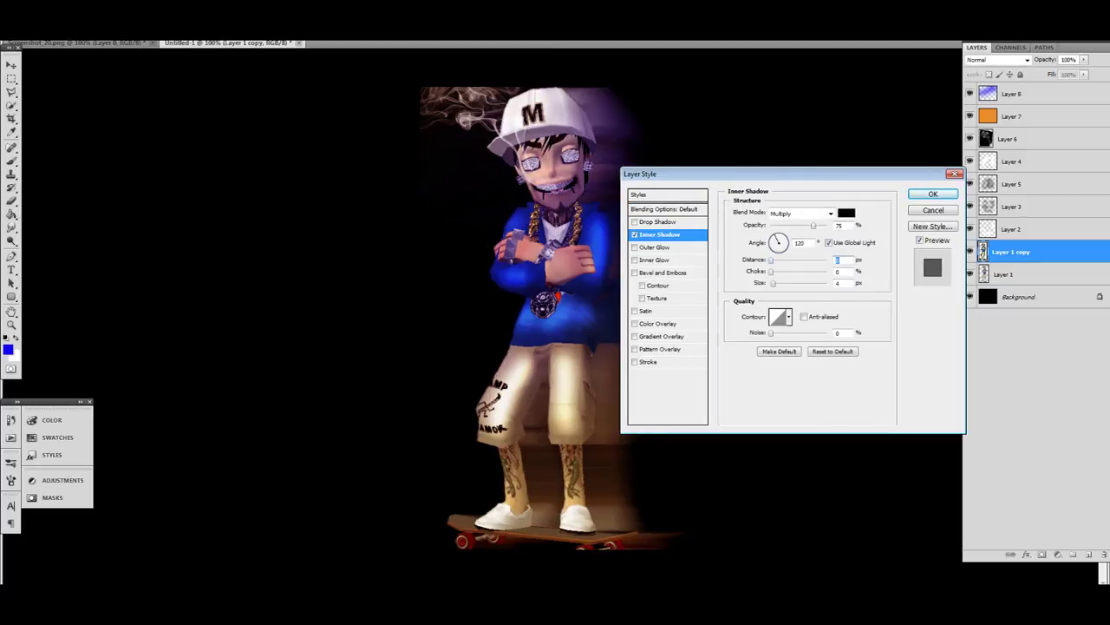
left_click(800, 214)
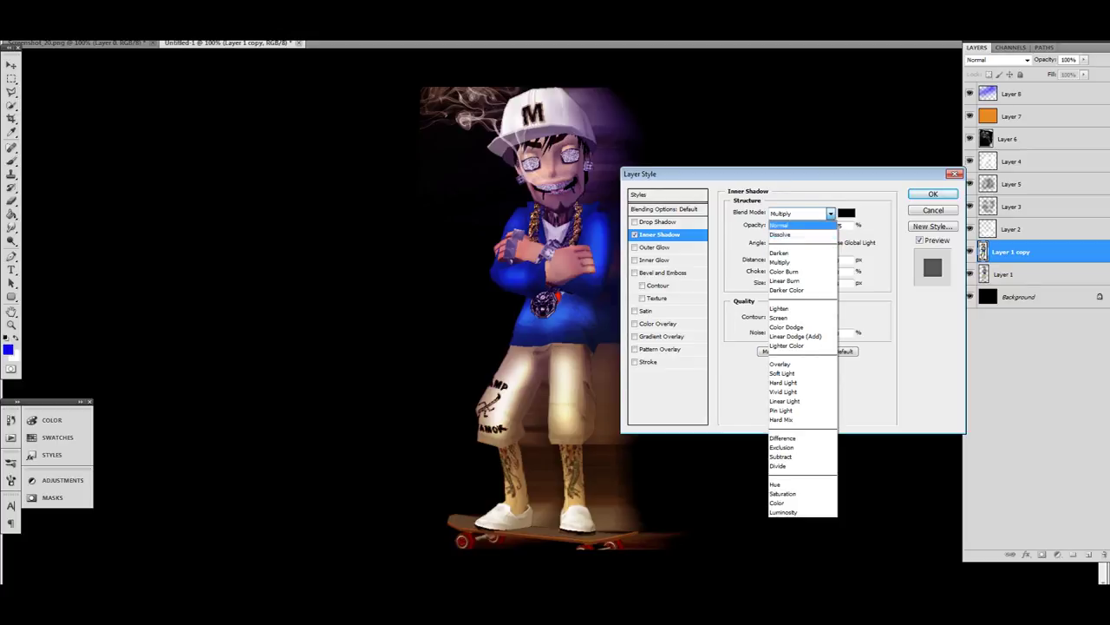
left_click(780, 262)
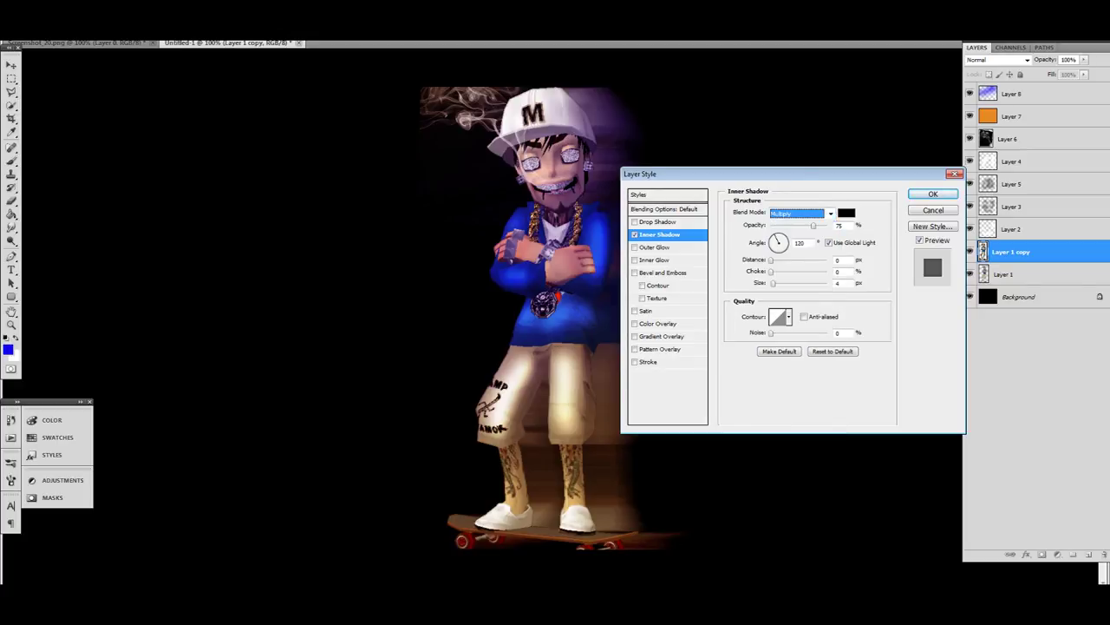
Step: Increase the size of the Inner Shadow to darken the character's edges more broadly
left_click_drag(773, 284, 789, 284)
key("Down")
key("Down")
key("Down")
key("Down")
key("Down")
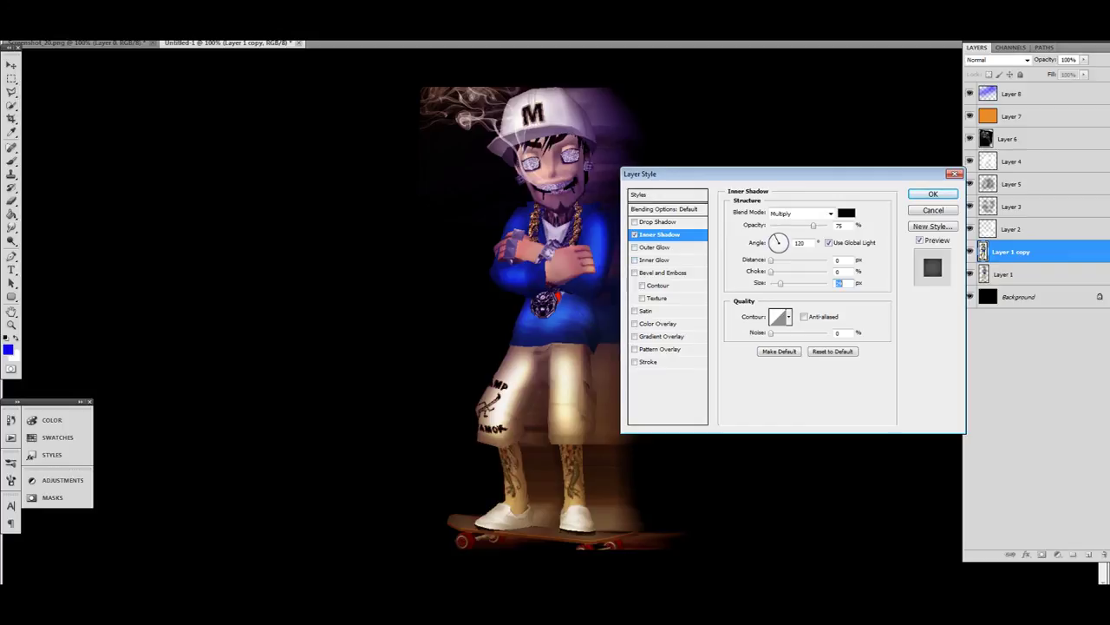
Step: Try an enlarged red #ff0000 Outer Glow around the character and turn it off again
left_click(655, 247)
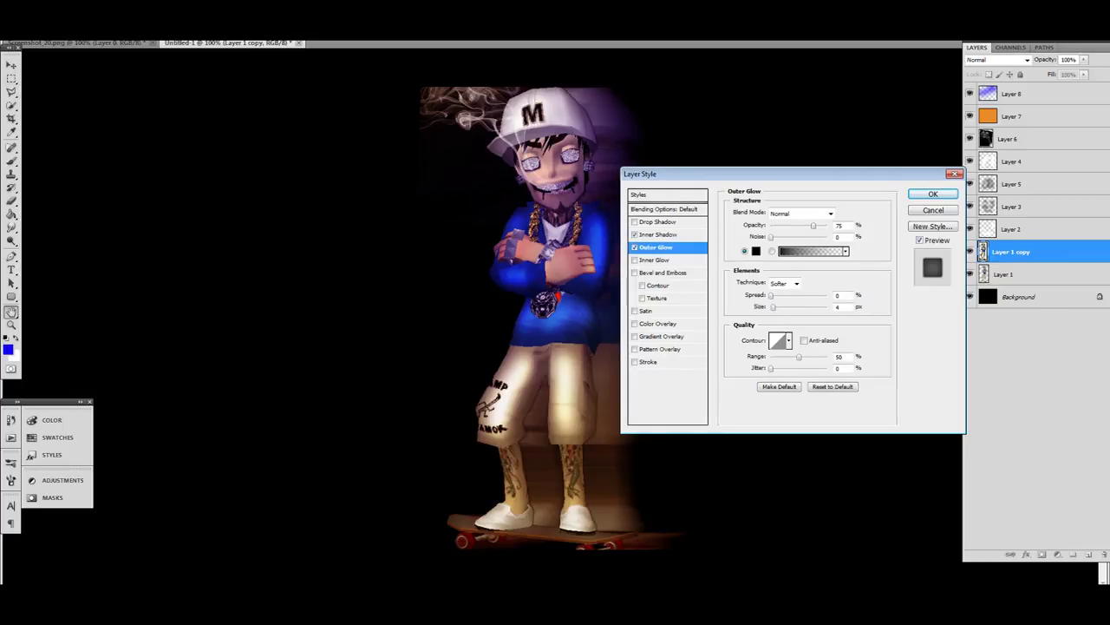
left_click(756, 250)
left_click(348, 288)
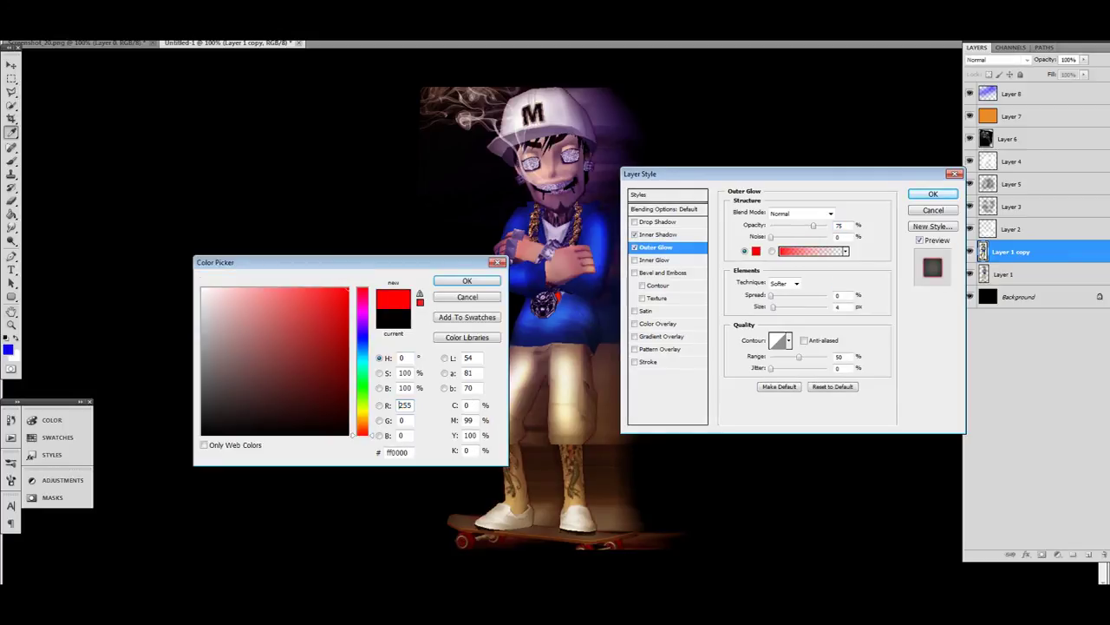
left_click(467, 281)
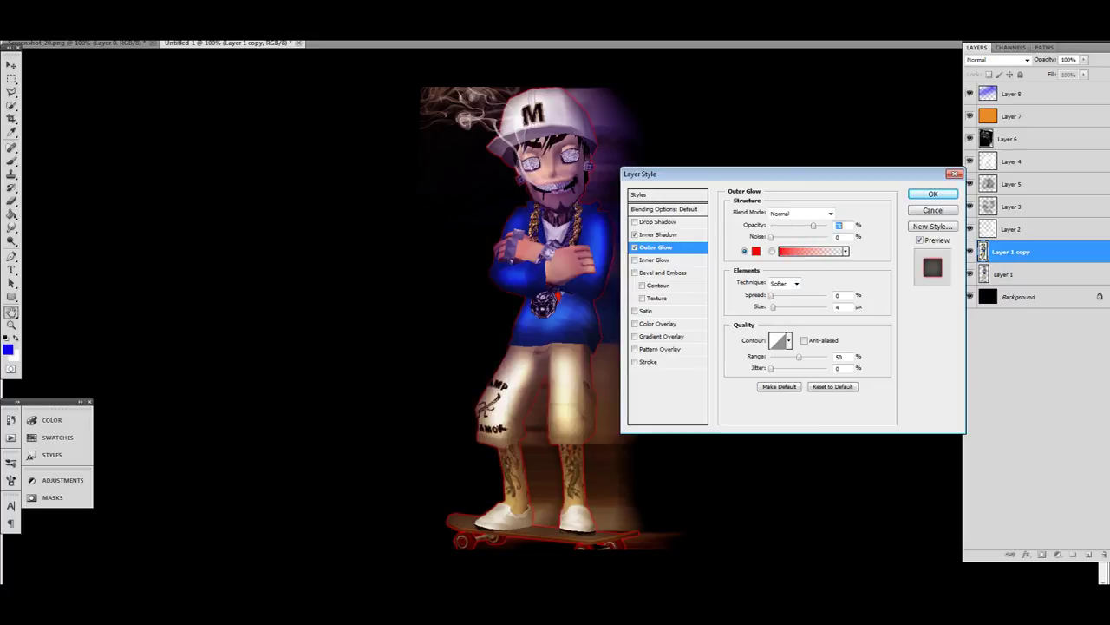
left_click_drag(773, 307, 785, 307)
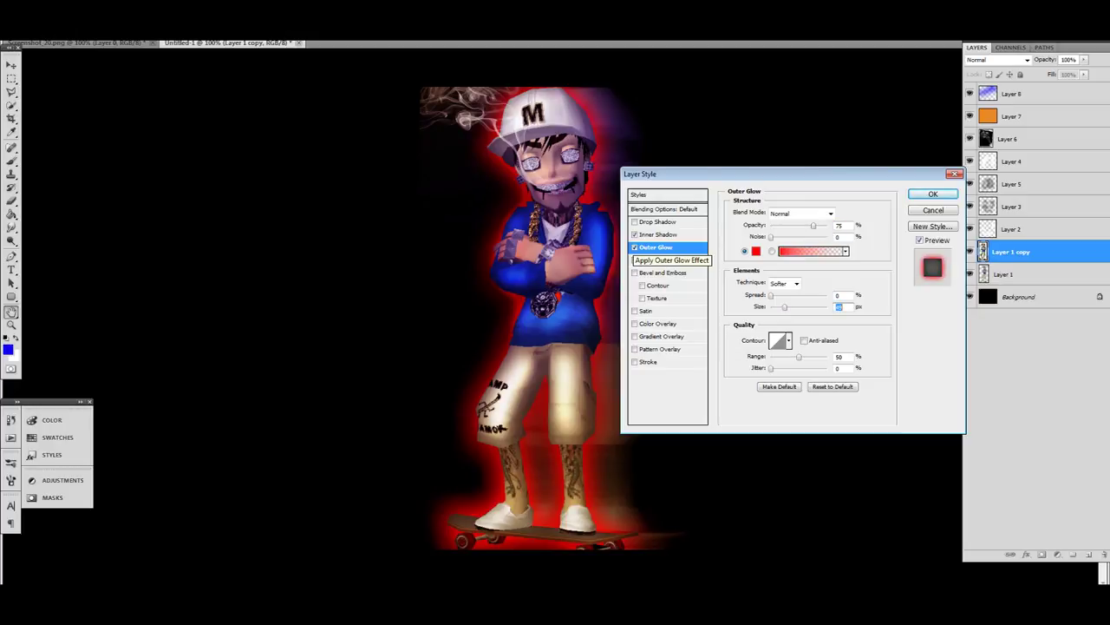
left_click(634, 247)
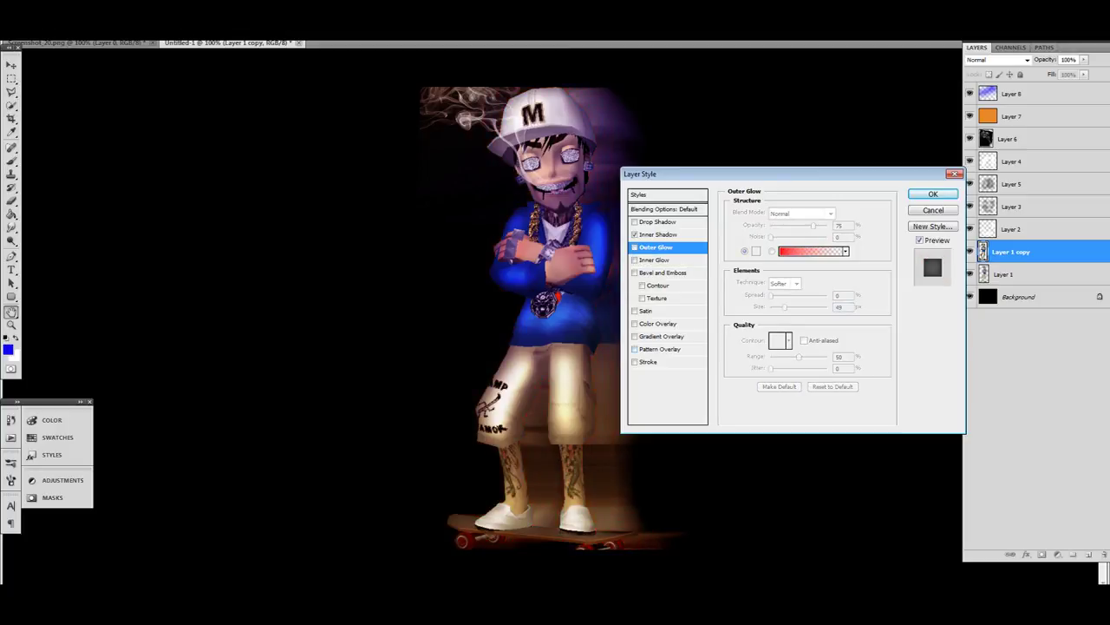
Step: Add a 2 px outside Stroke to the character, testing blue, orange and green but keeping it black
left_click(647, 361)
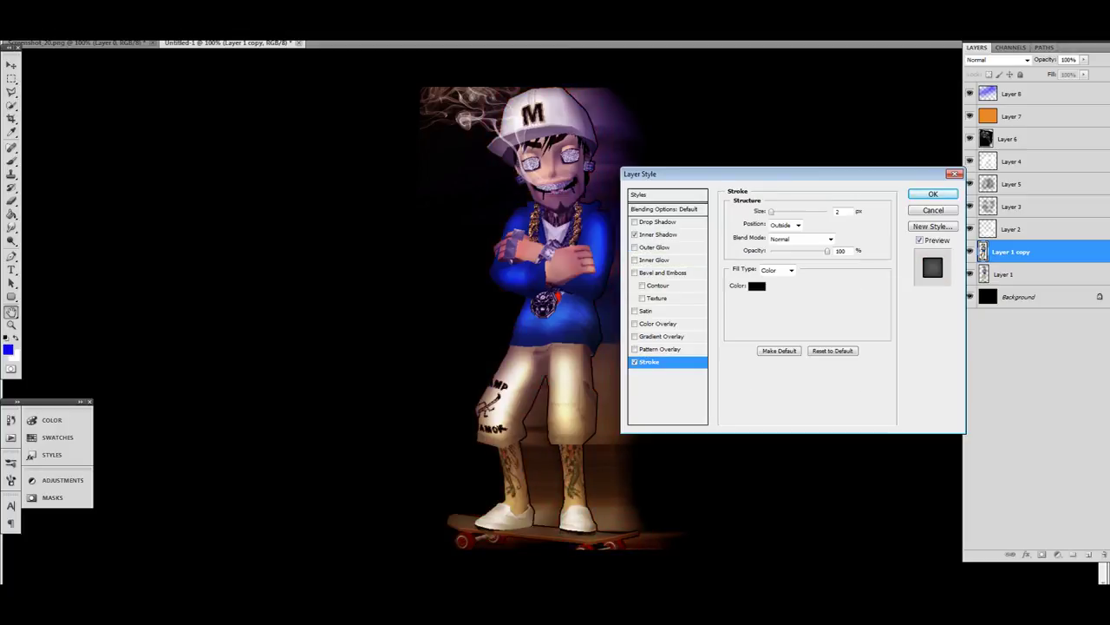
left_click(758, 285)
mouse_move(299, 317)
left_mouse_down()
mouse_move(257, 289)
mouse_move(202, 288)
left_mouse_up()
left_click(363, 335)
left_click(348, 289)
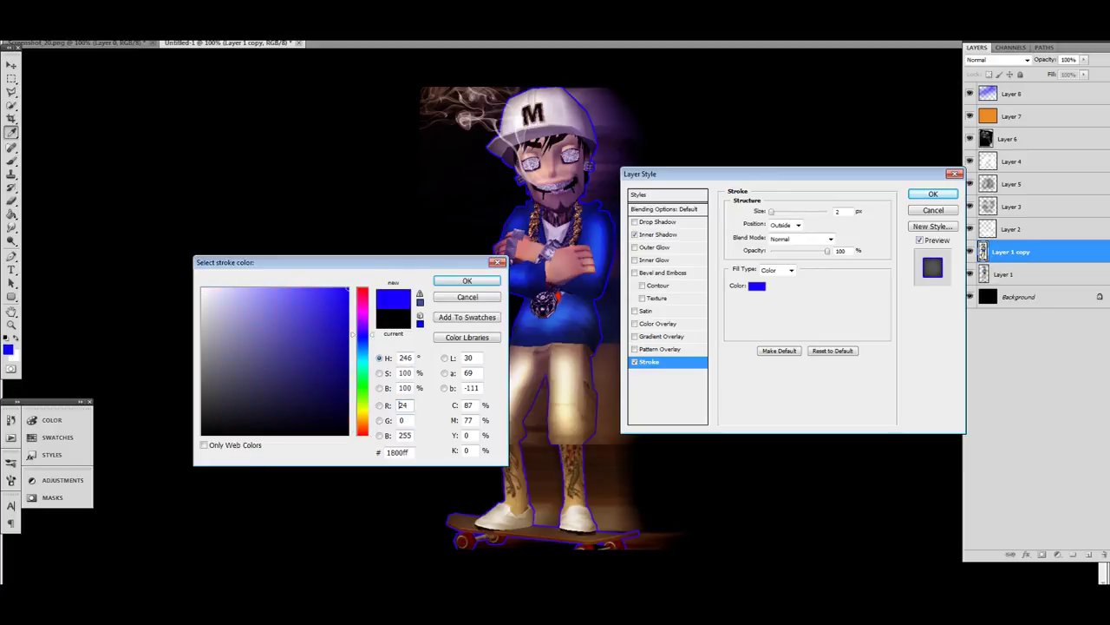
left_click(363, 429)
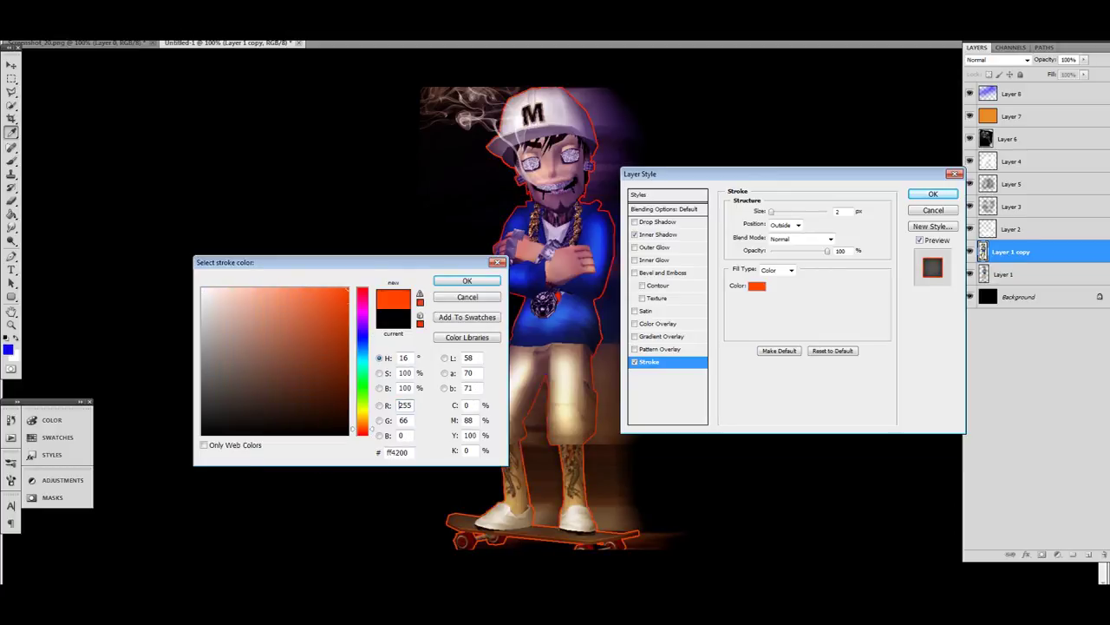
left_click_drag(362, 427, 361, 384)
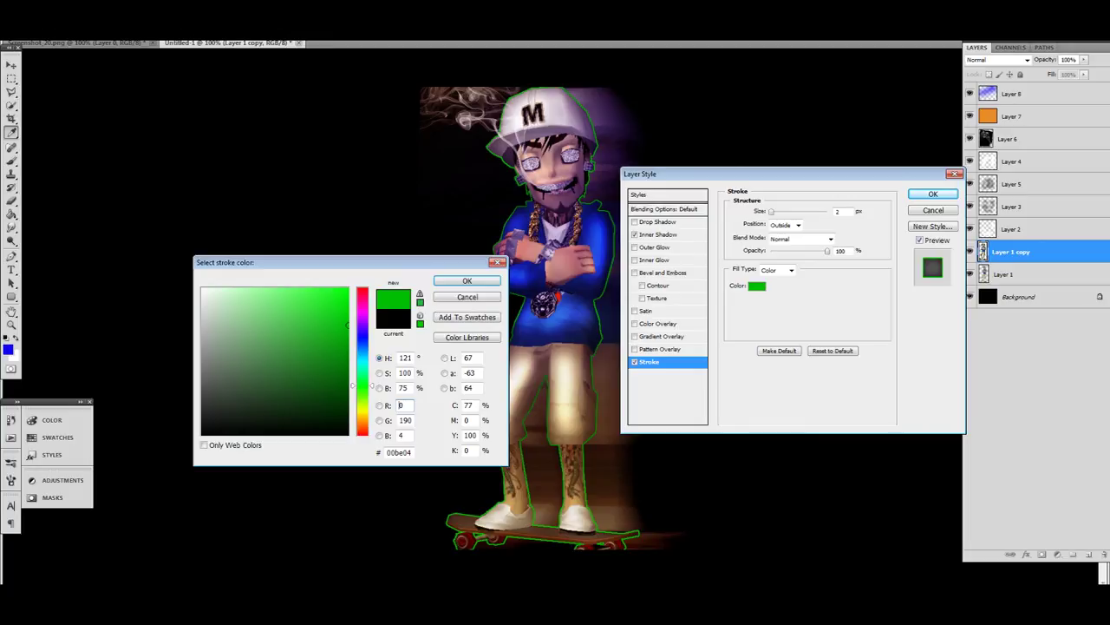
left_click(468, 296)
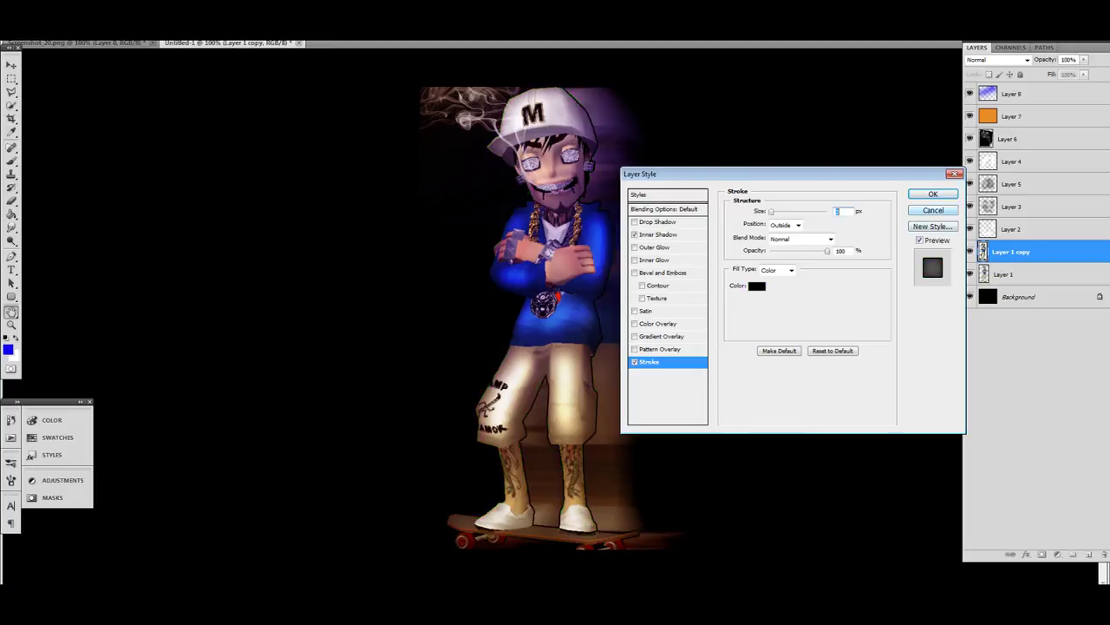
Step: Try an Inner Bevel (Bevel and Emboss) on the character with size 18 px and soften 11 px
left_click(663, 273)
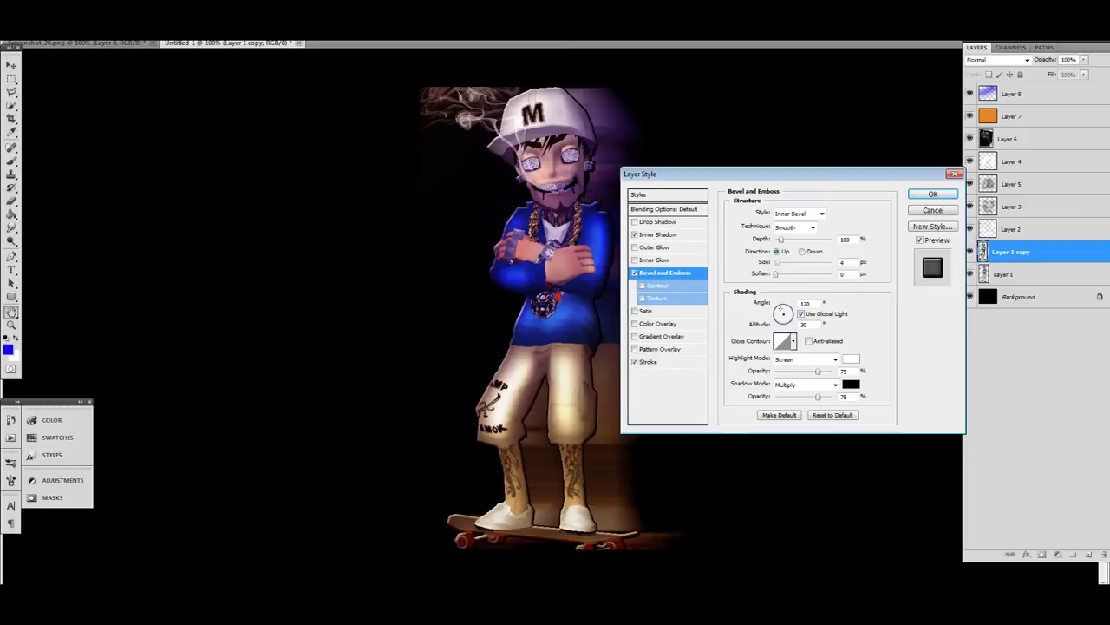
left_click_drag(778, 263, 783, 263)
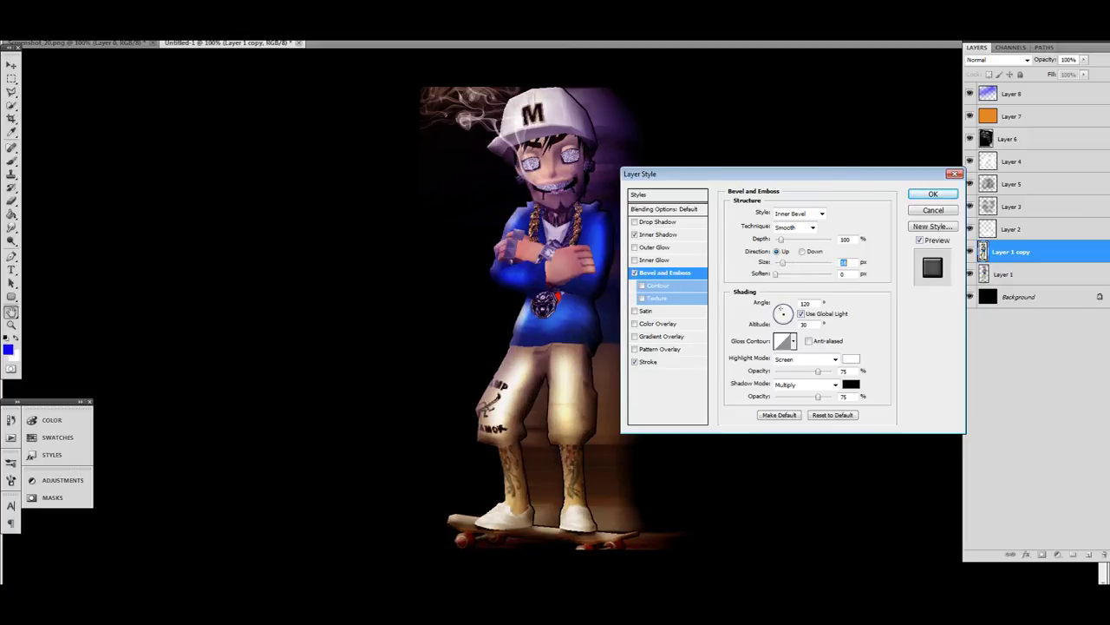
key("Tab")
key("Up")
key("Up")
key("Up")
key("Up")
key("Up")
key("Up")
key("Up")
key("Up")
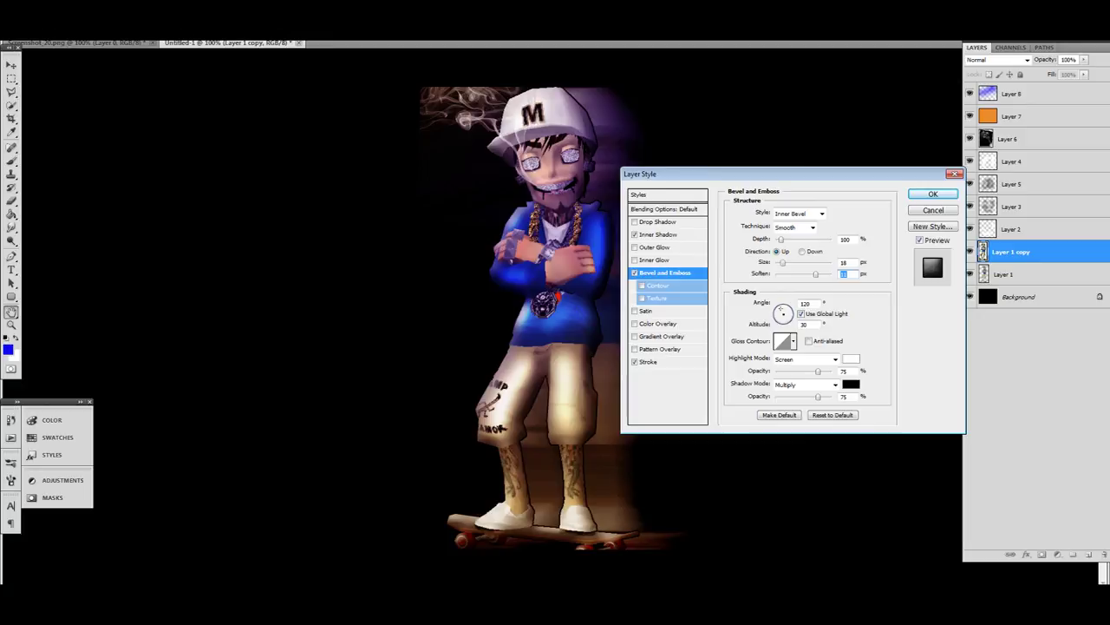
Step: Try a different Texture pattern on the bevel, switch to Contour instead, and close the layer style settings
left_click(659, 299)
left_click(791, 224)
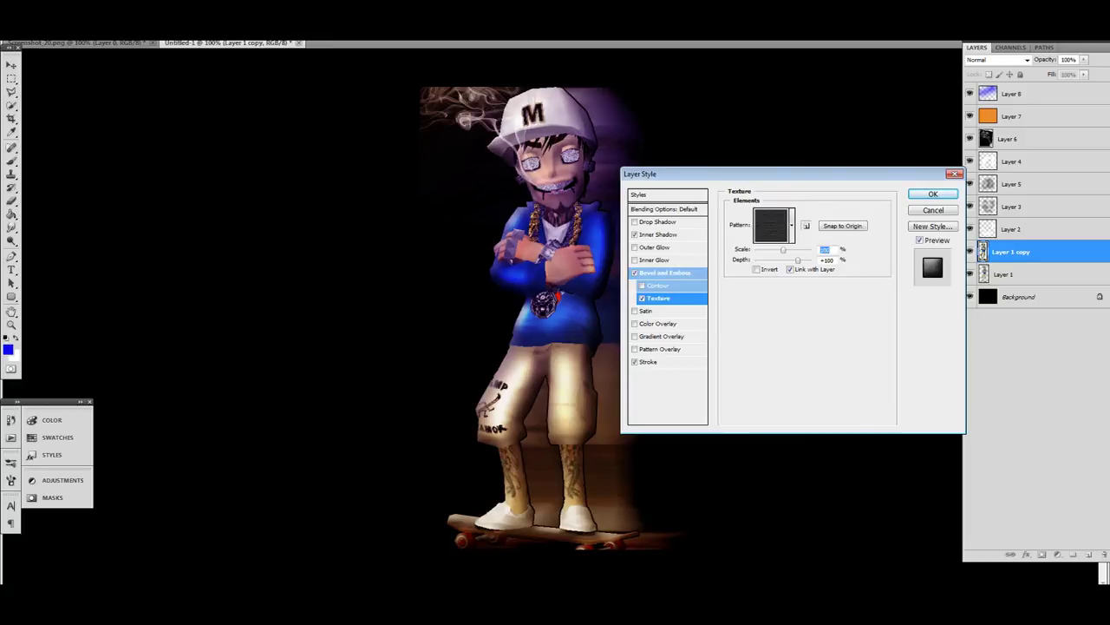
left_click(772, 278)
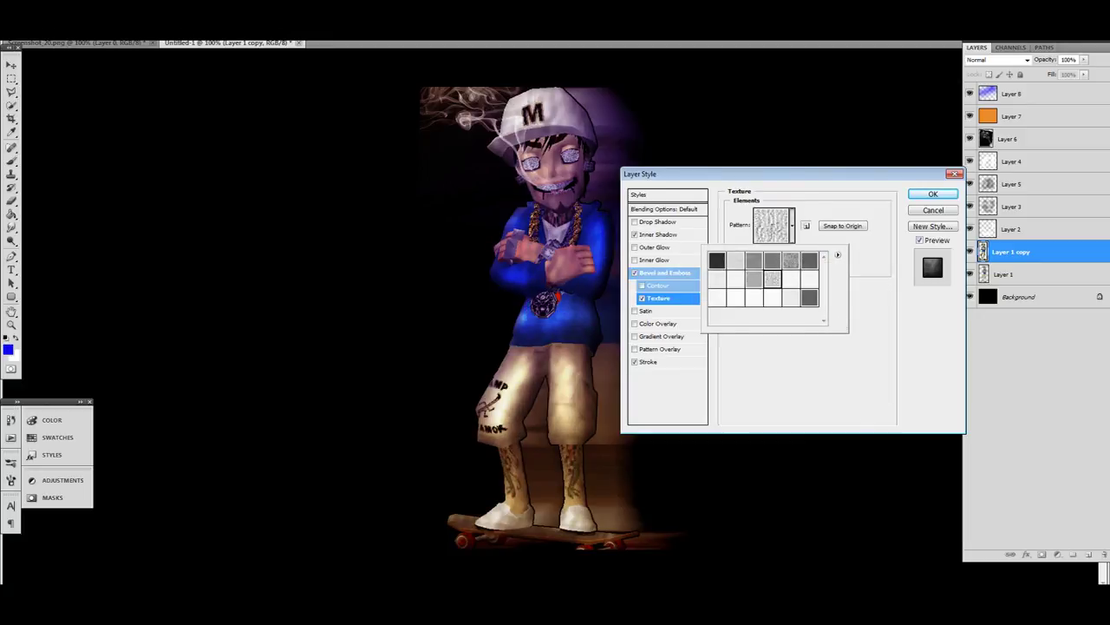
left_click(641, 298)
left_click(642, 298)
left_click(642, 285)
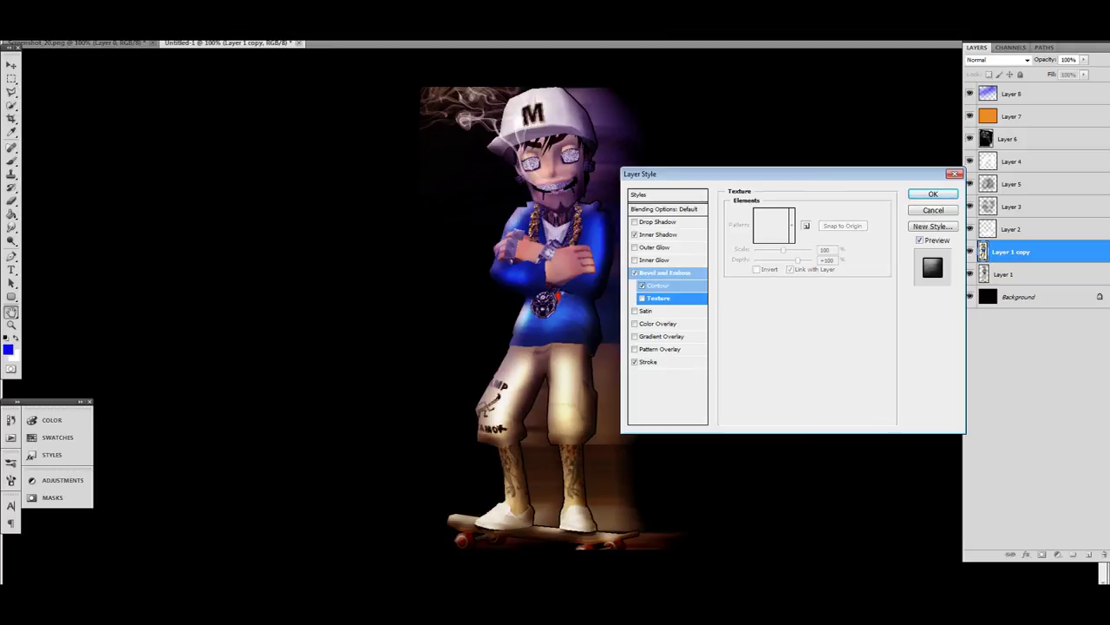
left_click(933, 193)
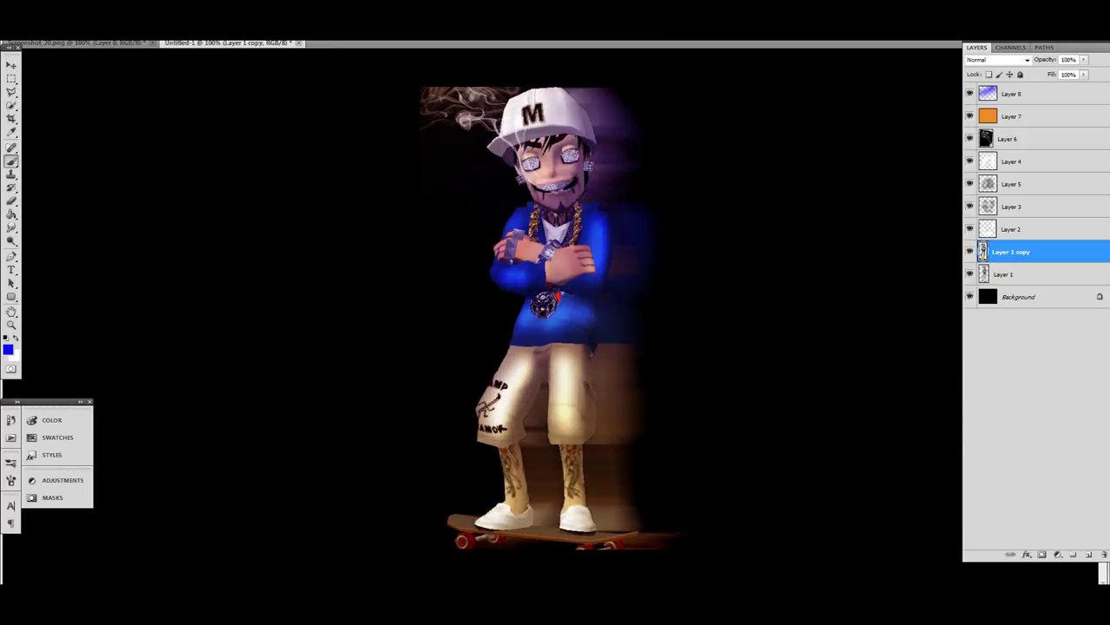
Step: Try the ZigZag distortion filter on Layer 1 copy with amount 10, ridges 5 and the Pond Ripples style
left_click(162, 7)
mouse_move(209, 179)
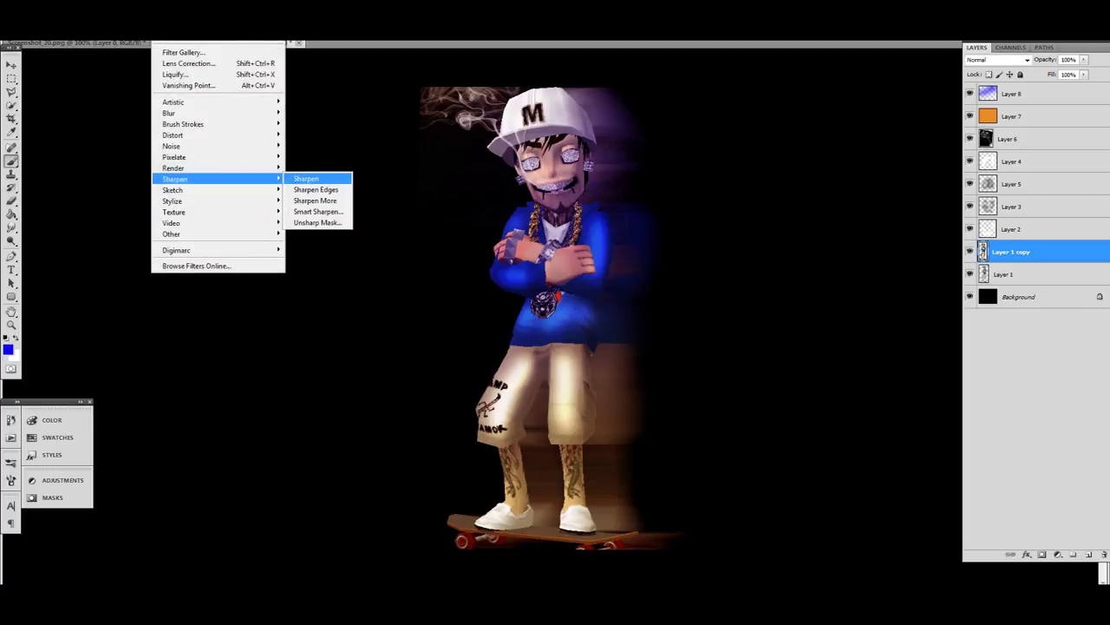
key("Return")
left_click(162, 7)
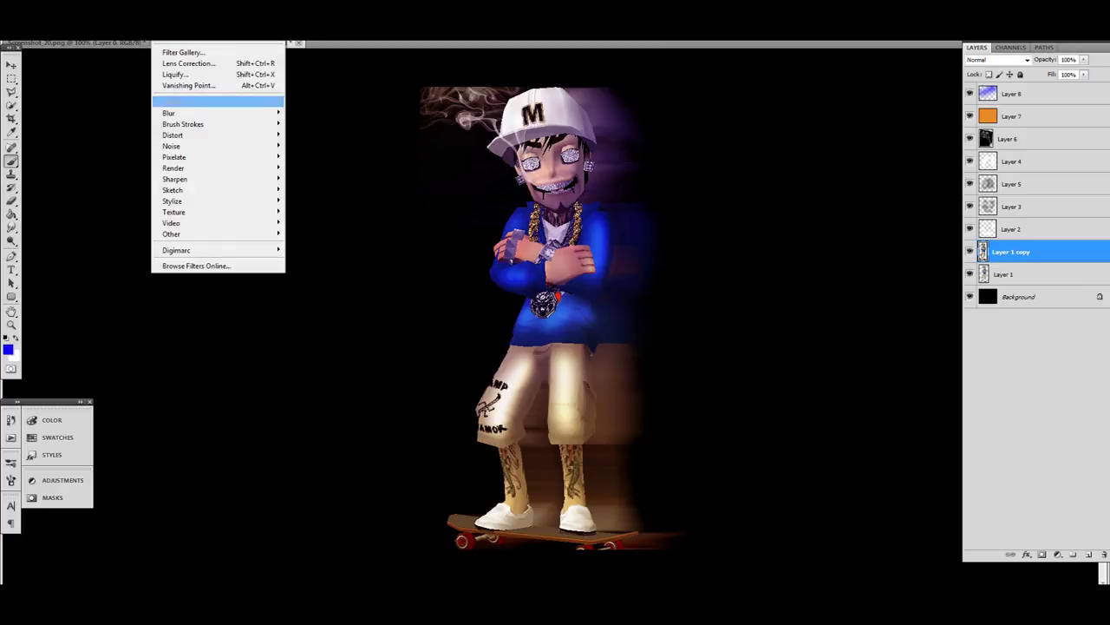
mouse_move(209, 211)
key("Up")
key("Up")
key("Up")
key("Up")
key("Up")
key("Up")
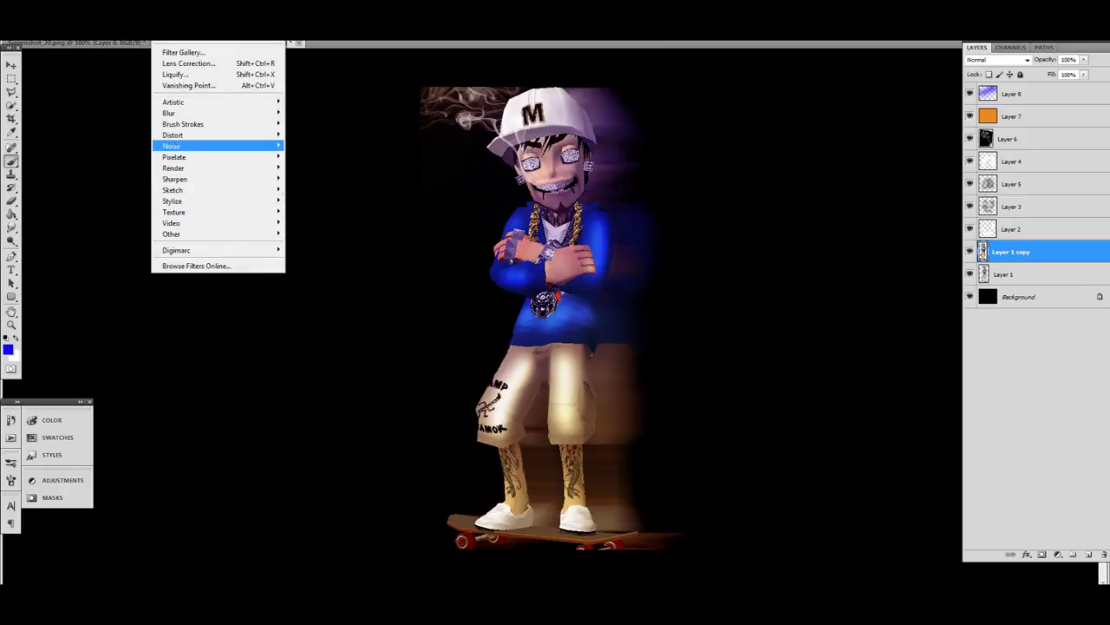
key("Right")
key("Down")
key("Down")
key("Down")
key("Down")
key("Down")
key("Down")
key("Down")
key("Down")
key("Down")
key("Down")
key("Down")
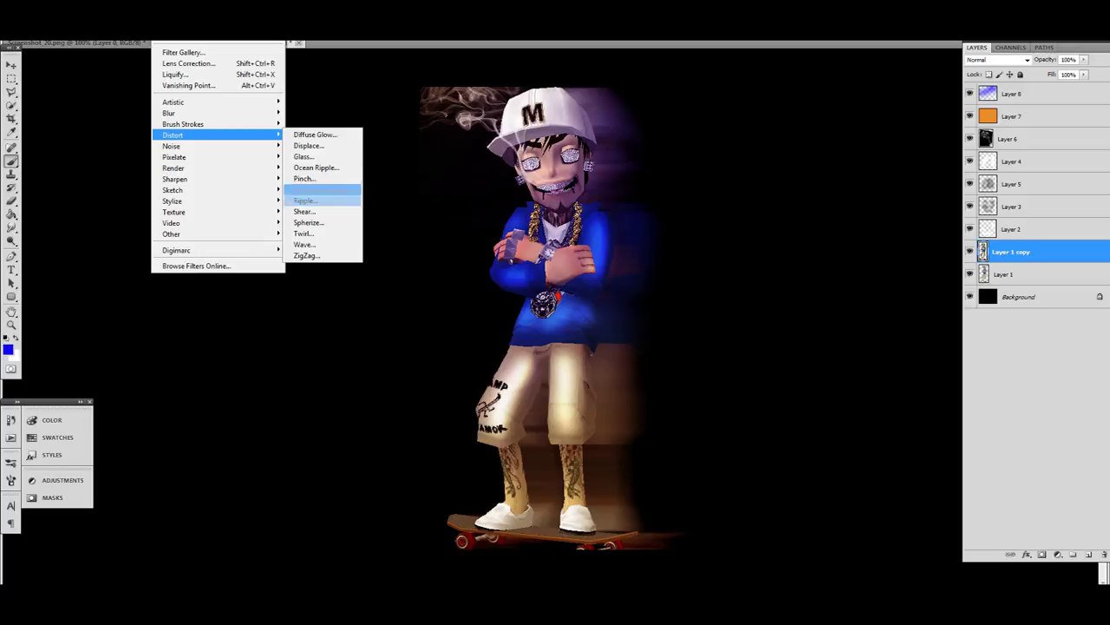
key("Return")
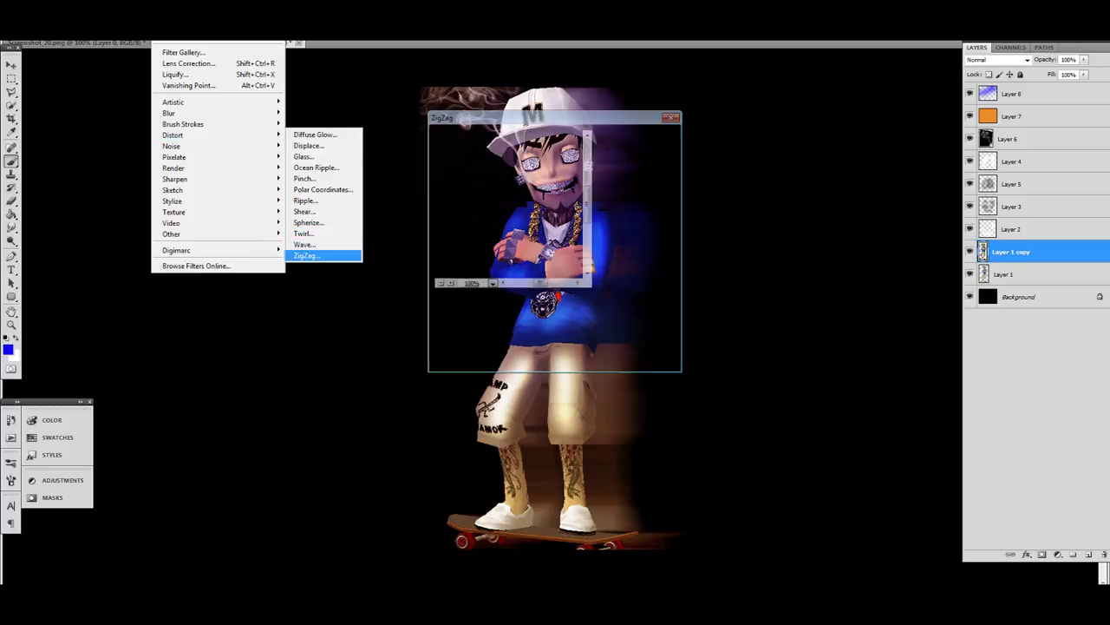
left_click_drag(555, 118, 803, 148)
left_click(884, 168)
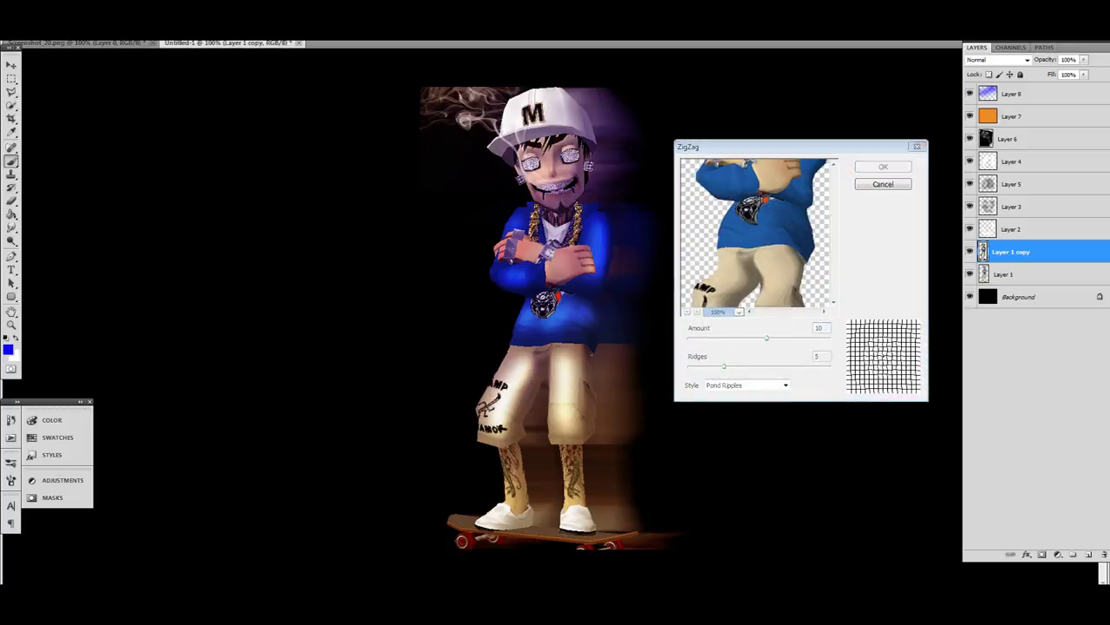
Step: Undo the ZigZag distortion on Layer 1 copy
left_click(52, 6)
left_click(71, 19)
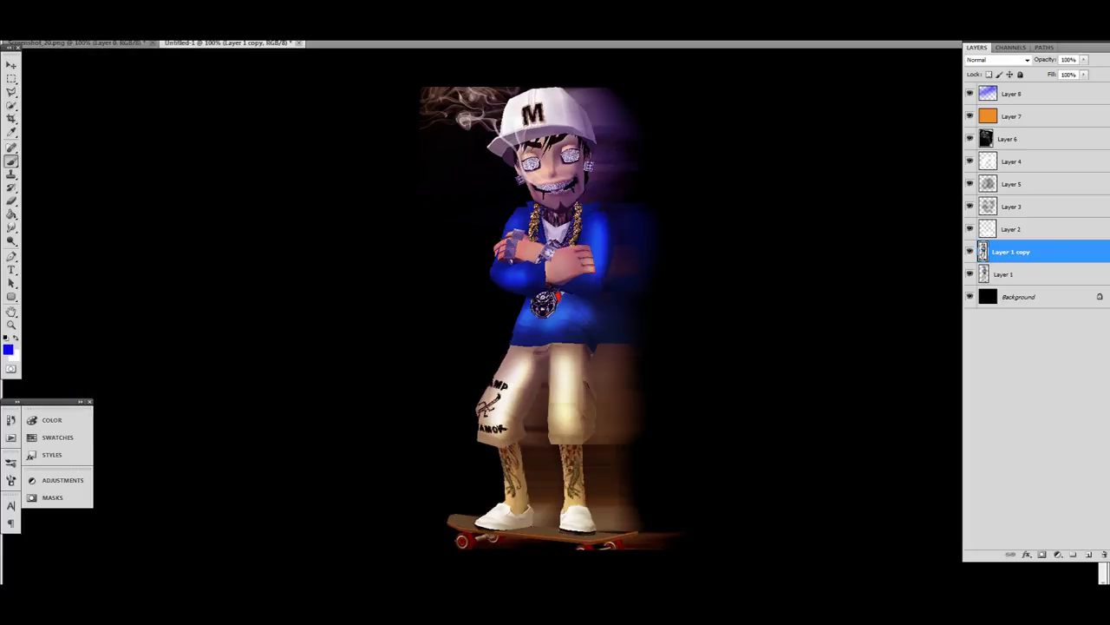
key("alt+e")
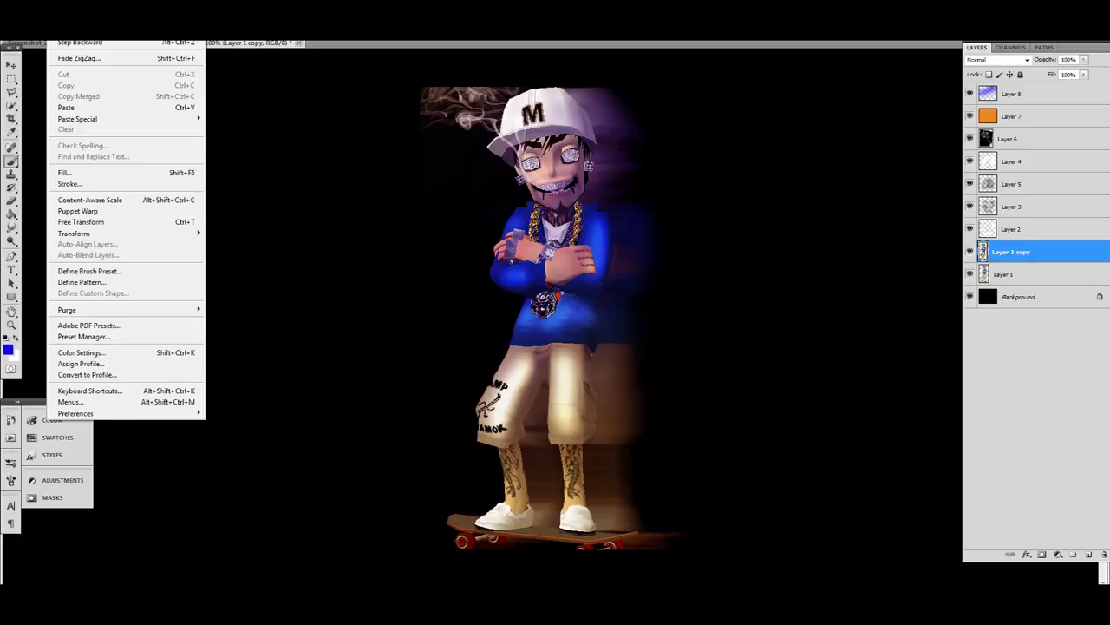
key("Return")
key("alt+e")
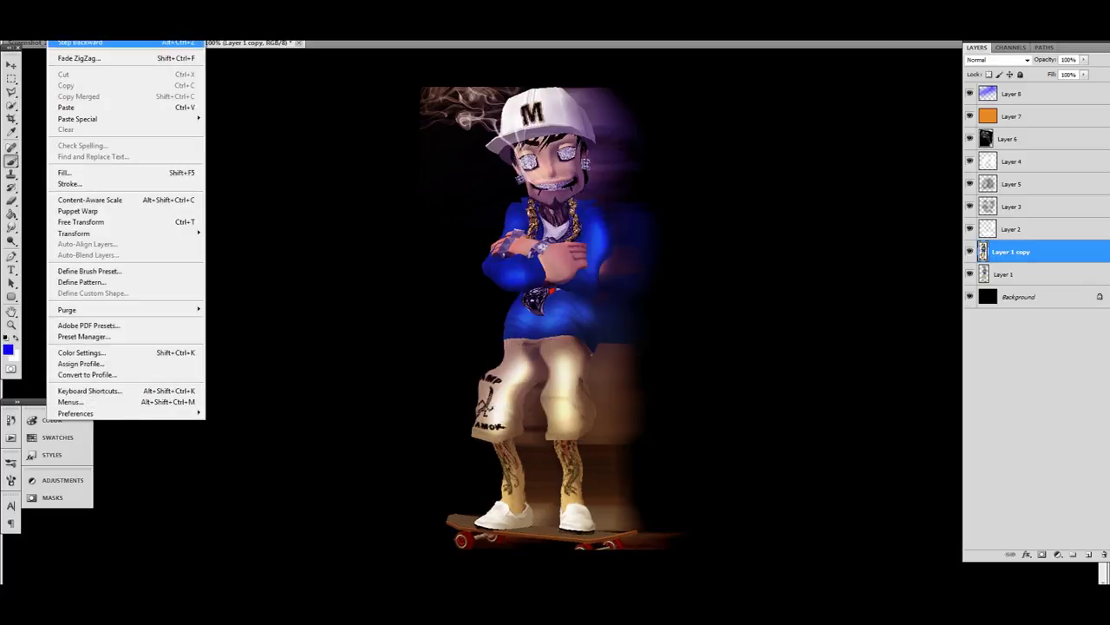
key("Return")
key("alt+e")
left_click(79, 43)
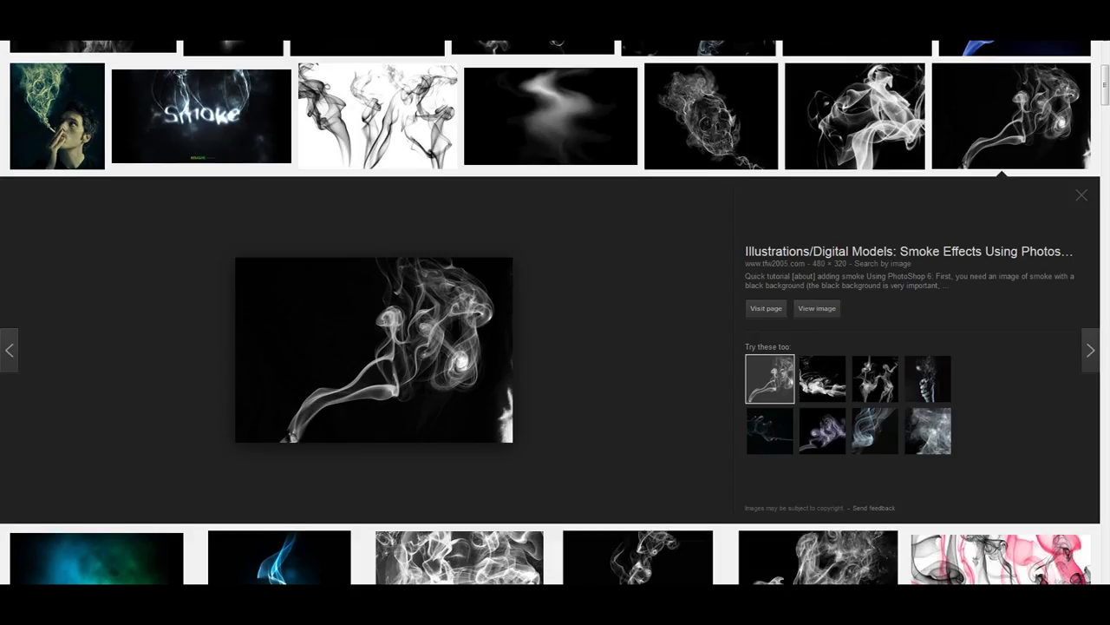
Step: Paint blue on the Soft Light layer, Layer 8, over the whole character, the skateboard and the smoke
mouse_move(195, 620)
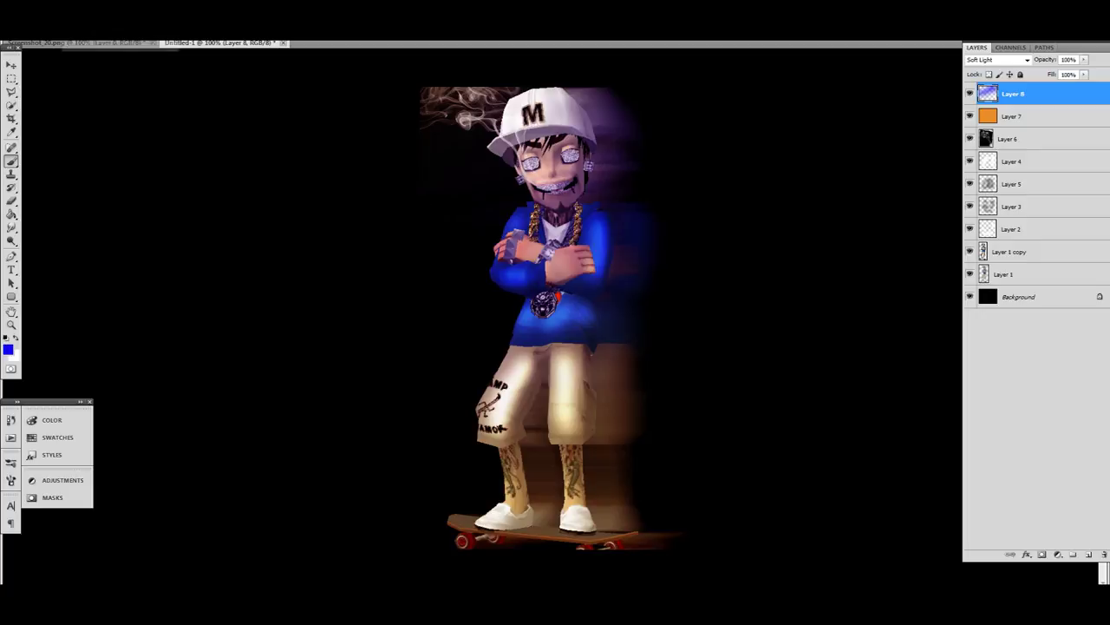
mouse_move(585, 326)
left_mouse_down()
mouse_move(512, 378)
mouse_move(594, 382)
mouse_move(568, 464)
mouse_move(486, 520)
left_mouse_up()
left_click_drag(555, 156, 464, 113)
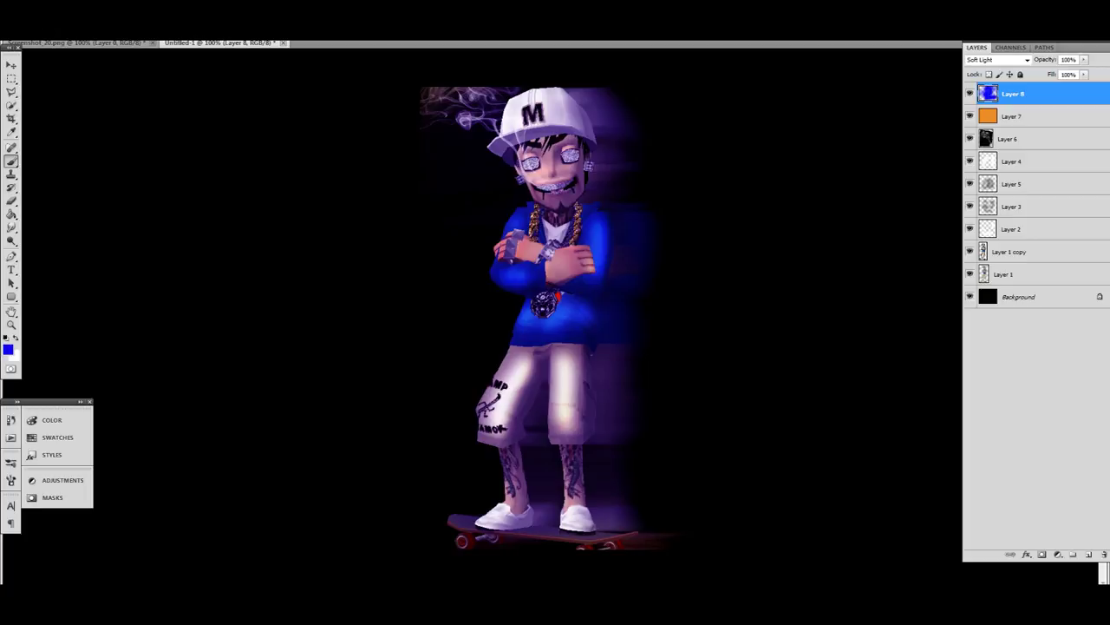
left_click(617, 541)
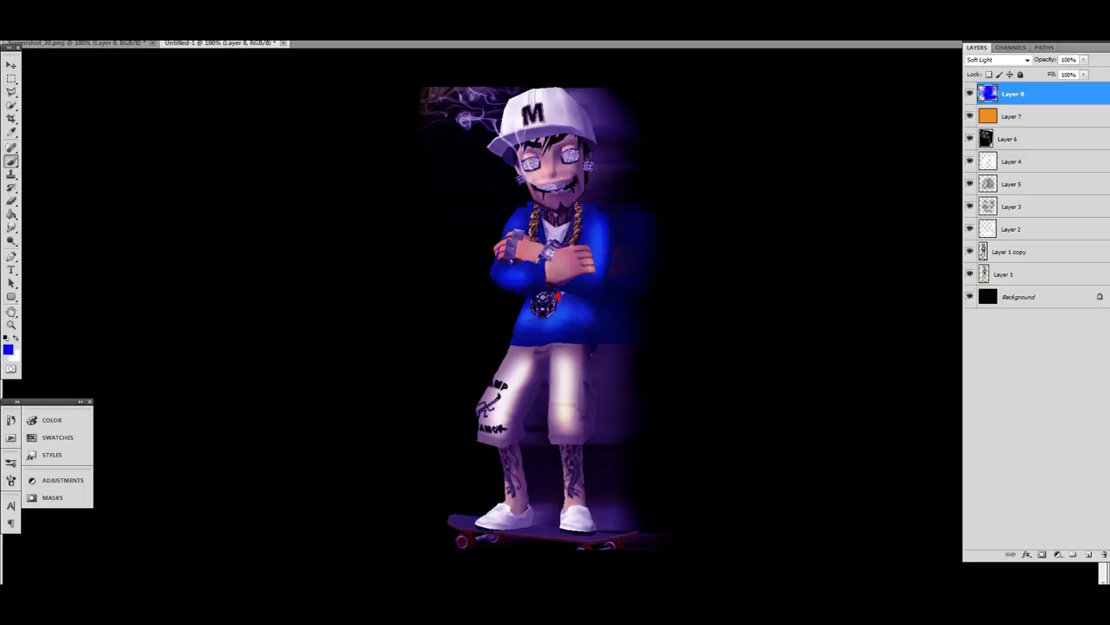
left_click(435, 97)
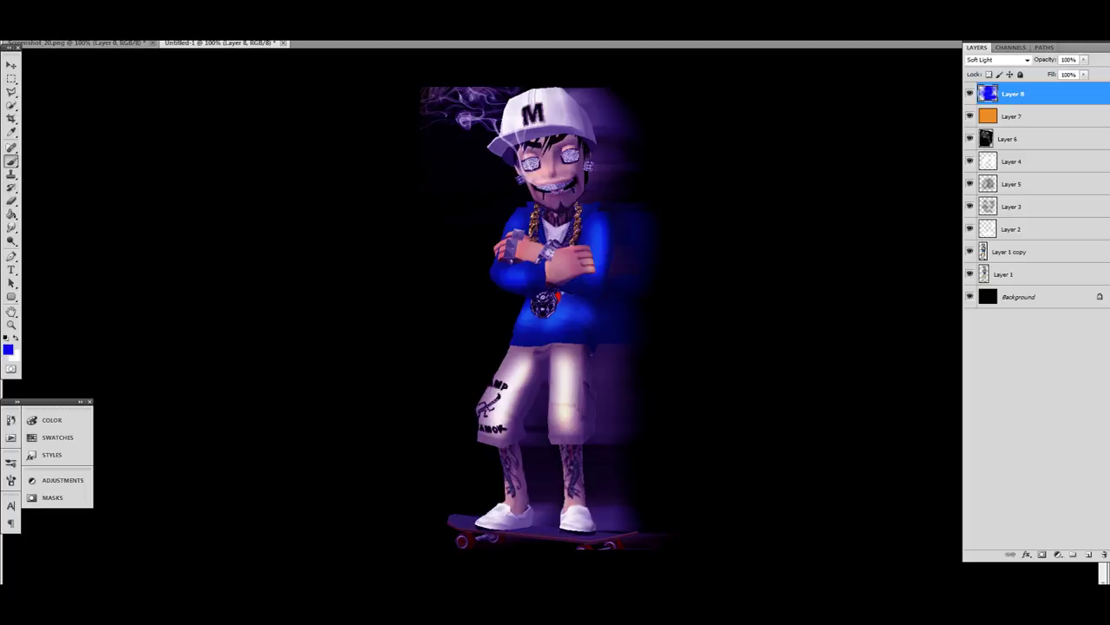